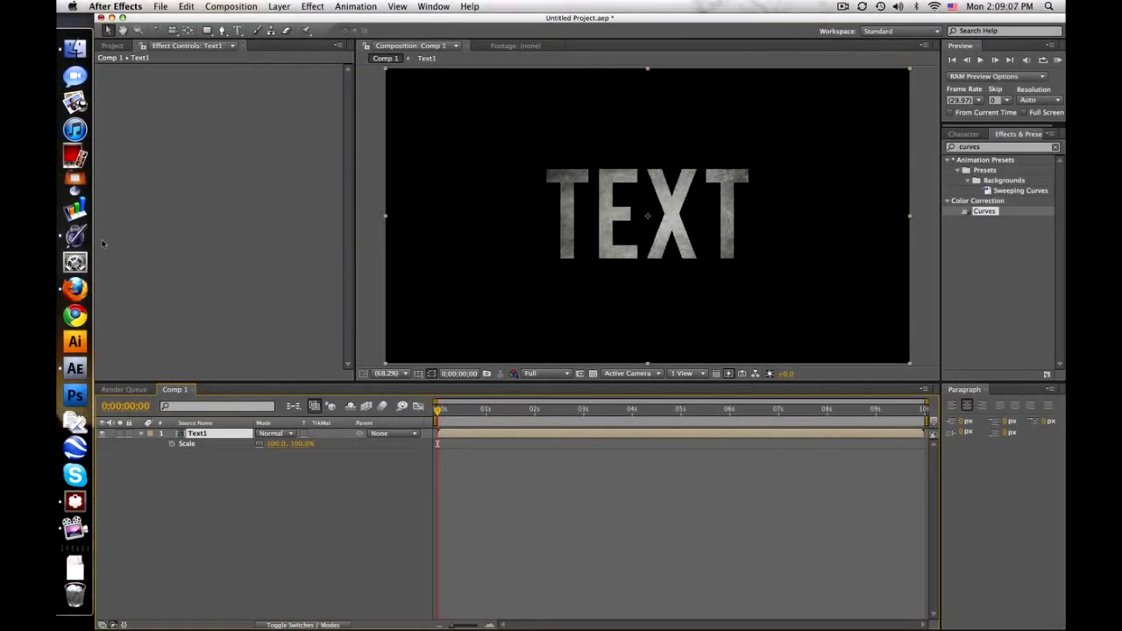
# Switch from After Effects to the Pages essay document using the Dock
pyautogui.click(75, 235)
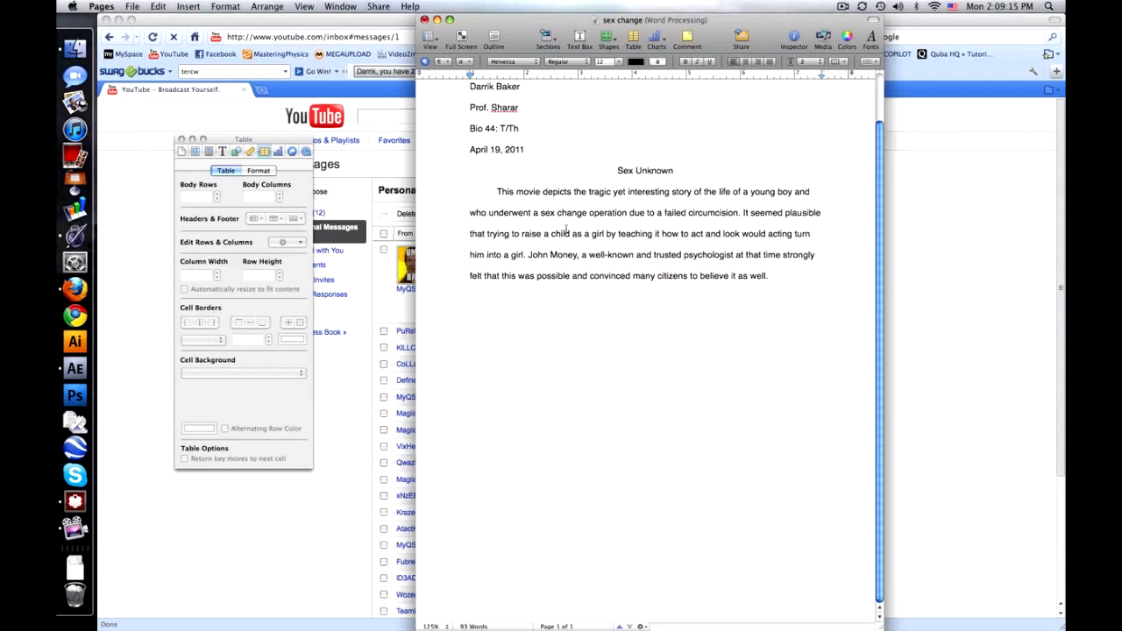
# Switch back to After Effects so Comp 1 shows the textured TEXT layer
pyautogui.click(75, 368)
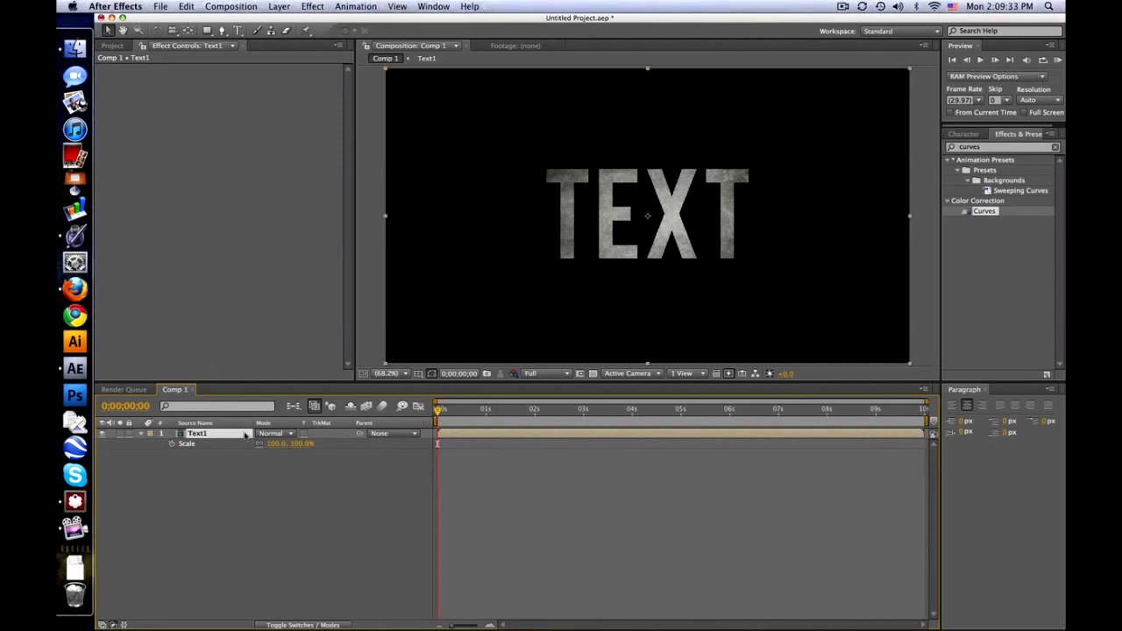
# Delete the Text1 layer and return to the Comp 1 timeline and Project panel
pyautogui.press('Delete')
pyautogui.click(139, 392)
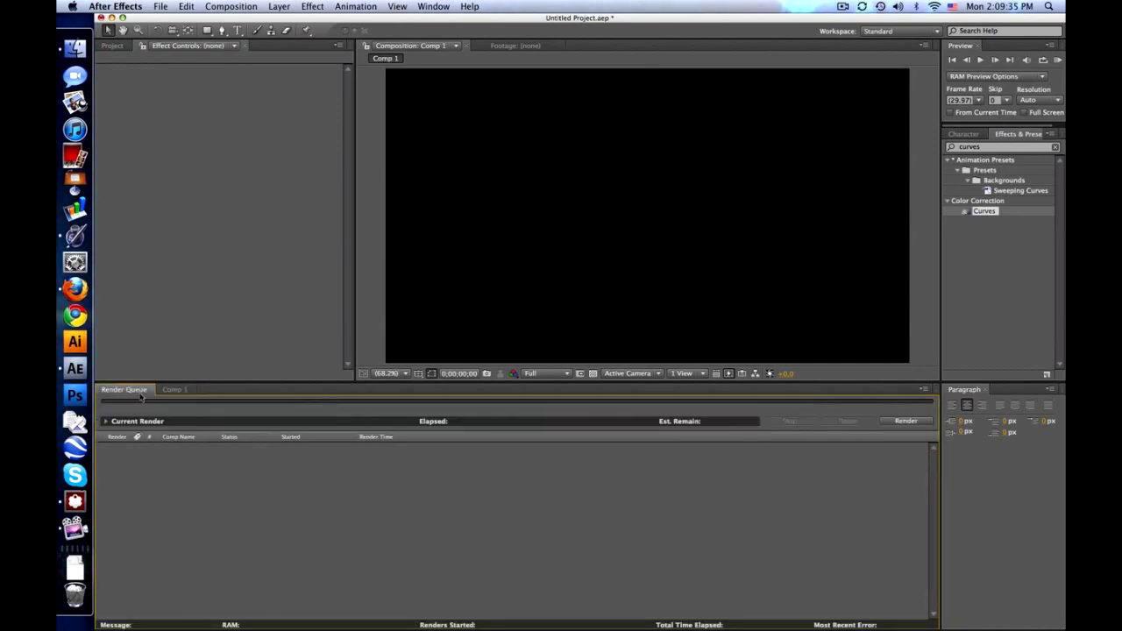
pyautogui.click(173, 389)
pyautogui.click(116, 45)
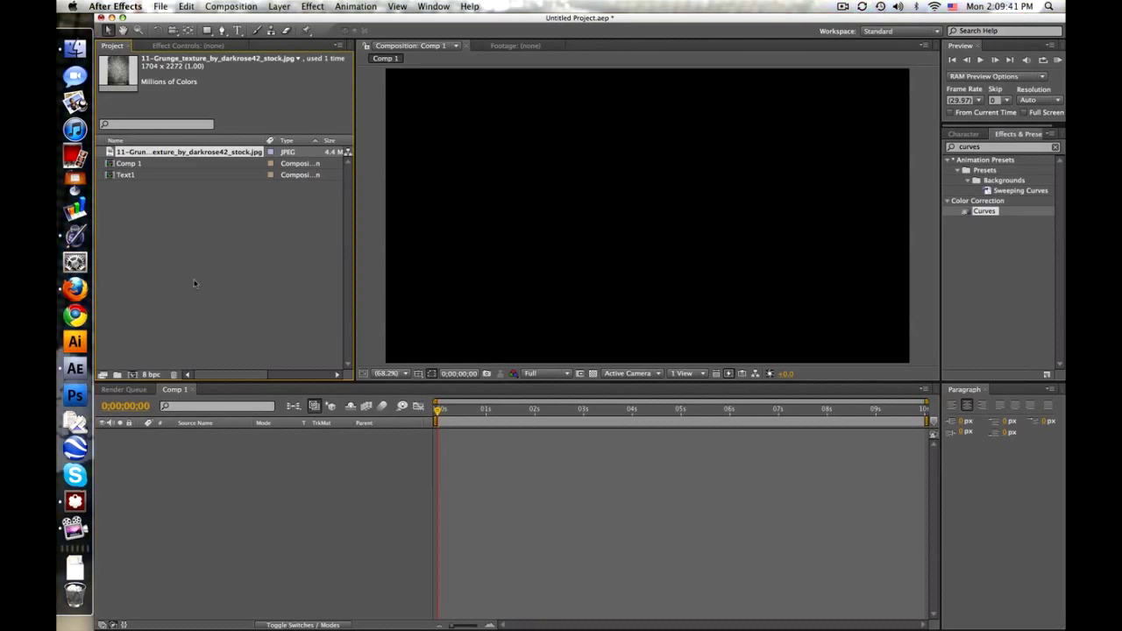
# Deselect the grunge texture footage and browse the Layer menu
pyautogui.click(143, 260)
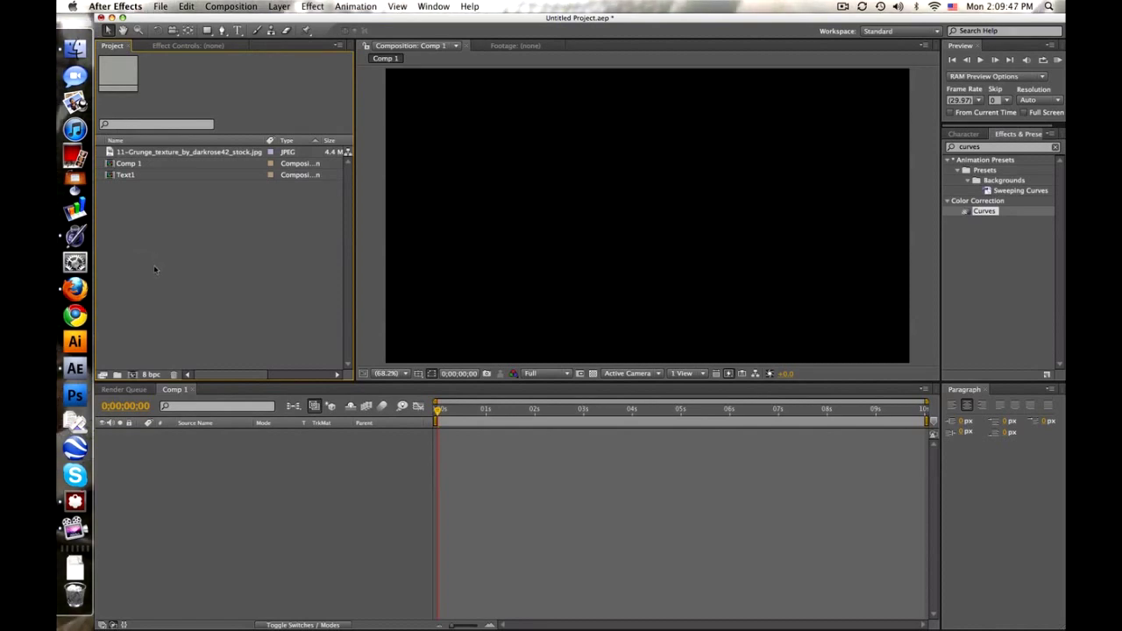
pyautogui.click(278, 5)
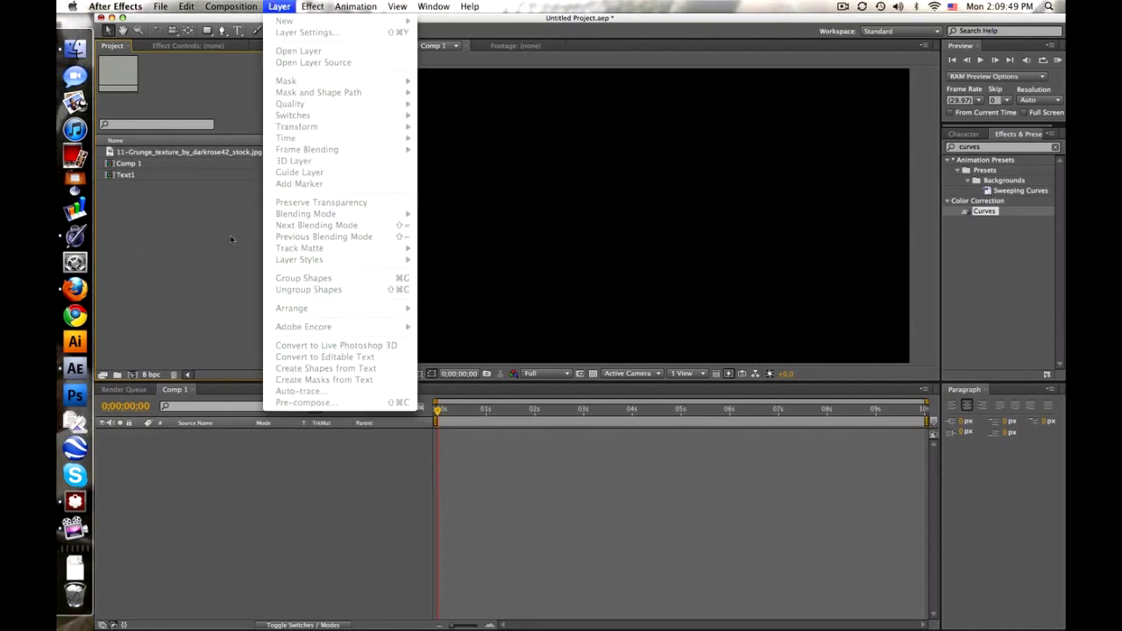
pyautogui.click(280, 6)
pyautogui.click(278, 6)
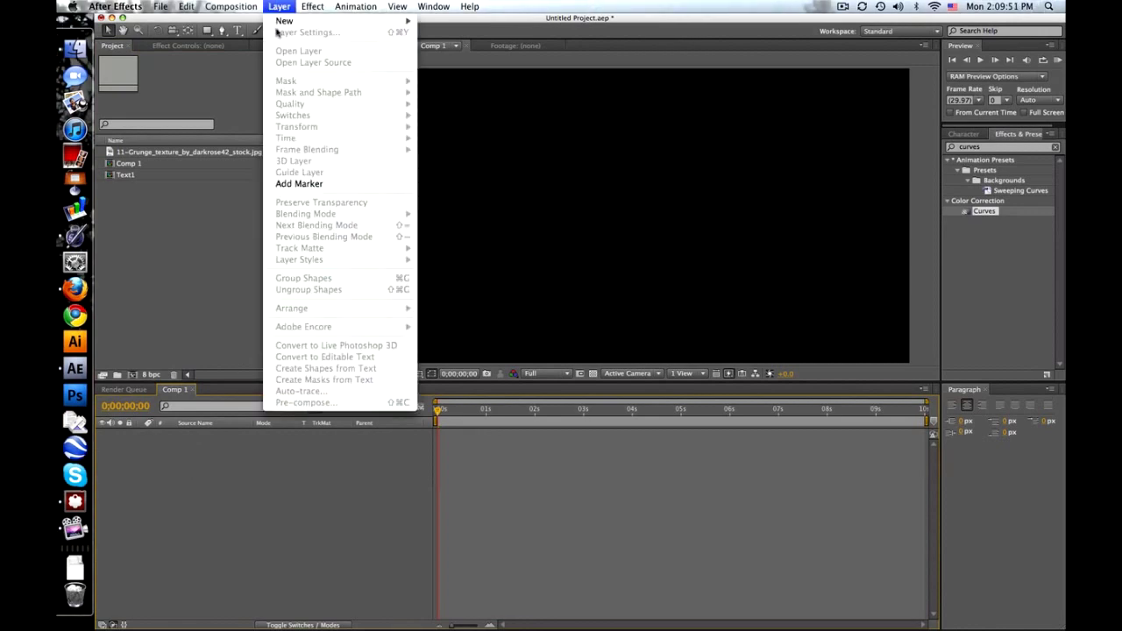
# Create a new text layer reading 'TEXT' in Comp 1
pyautogui.moveTo(284, 24)
pyautogui.click(236, 30)
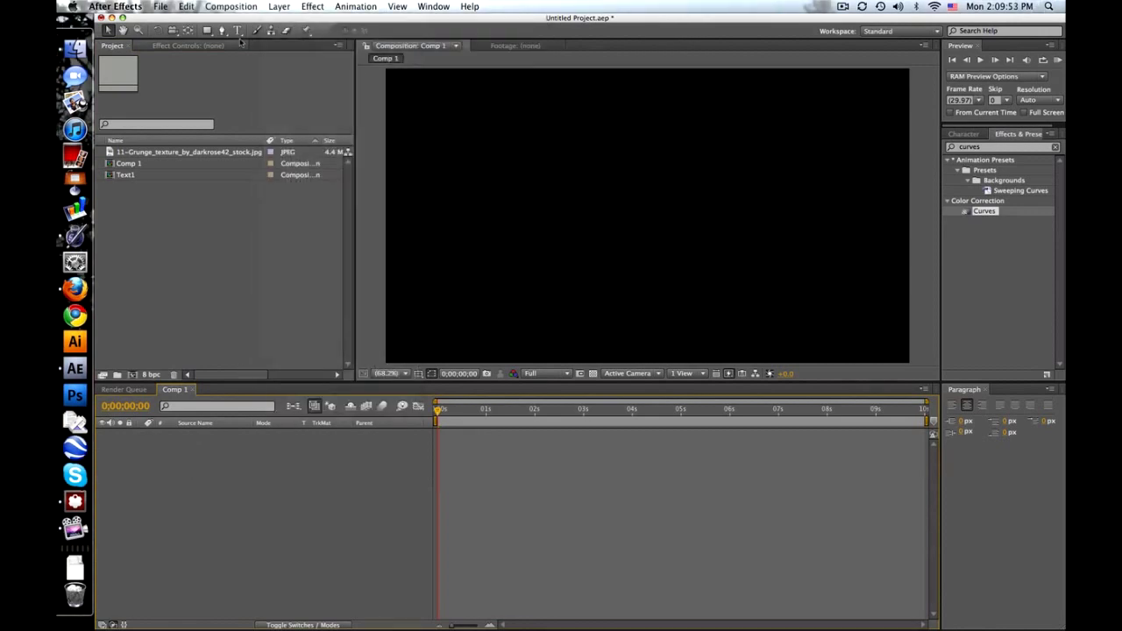
pyautogui.click(236, 30)
pyautogui.click(614, 204)
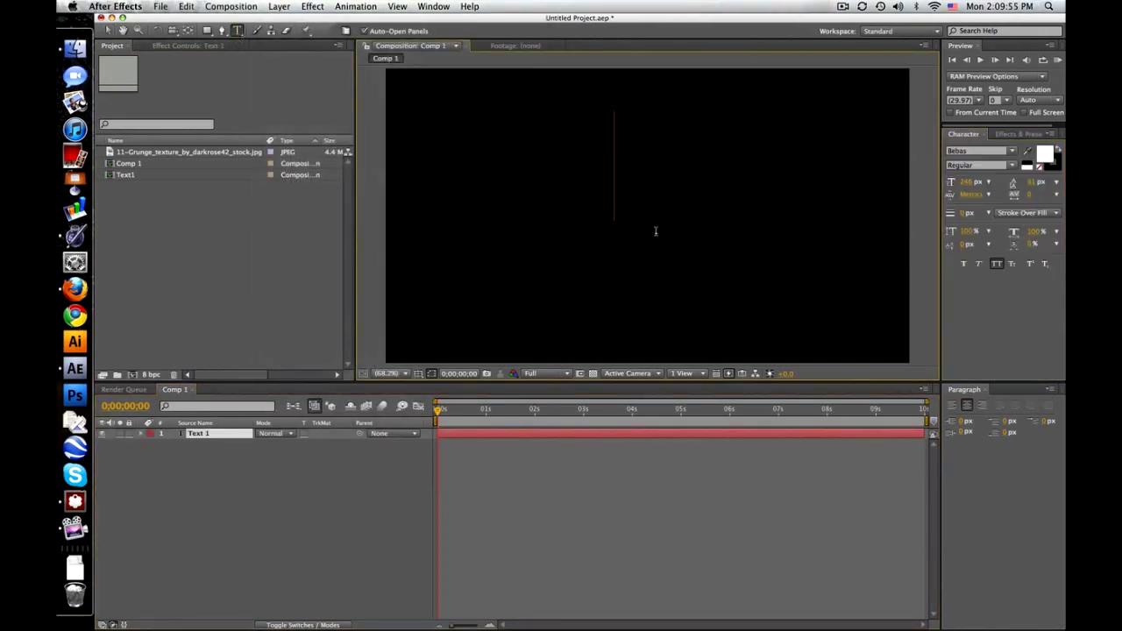
pyautogui.write('TEXT')
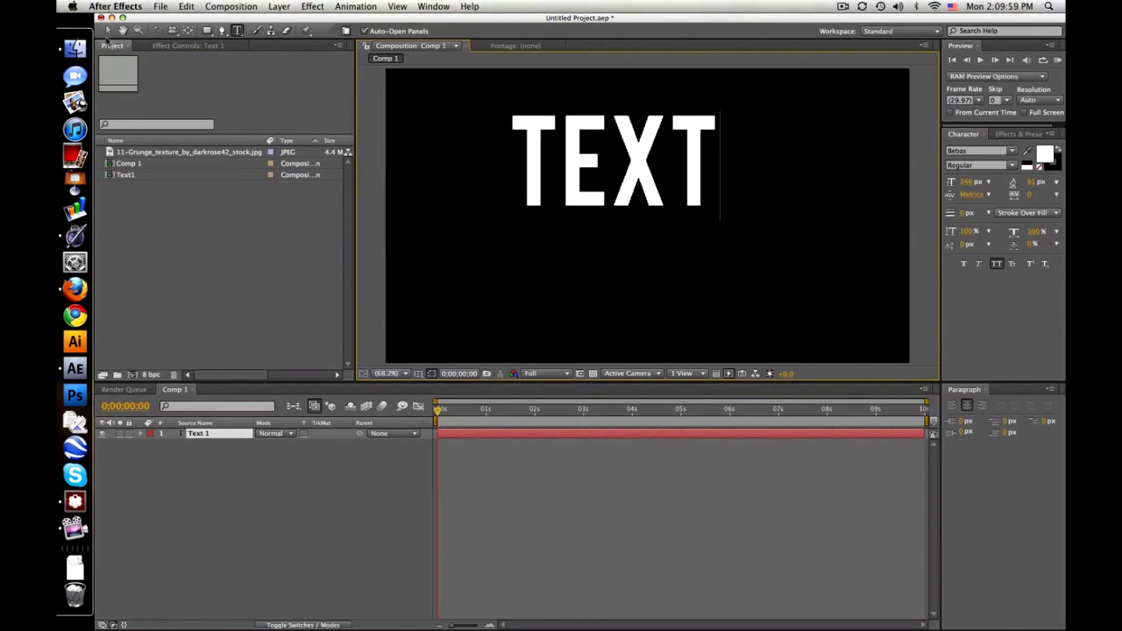
pyautogui.click(108, 30)
# Centre the TEXT title using the Title/Action Safe guides, then turn the guides off
pyautogui.click(422, 373)
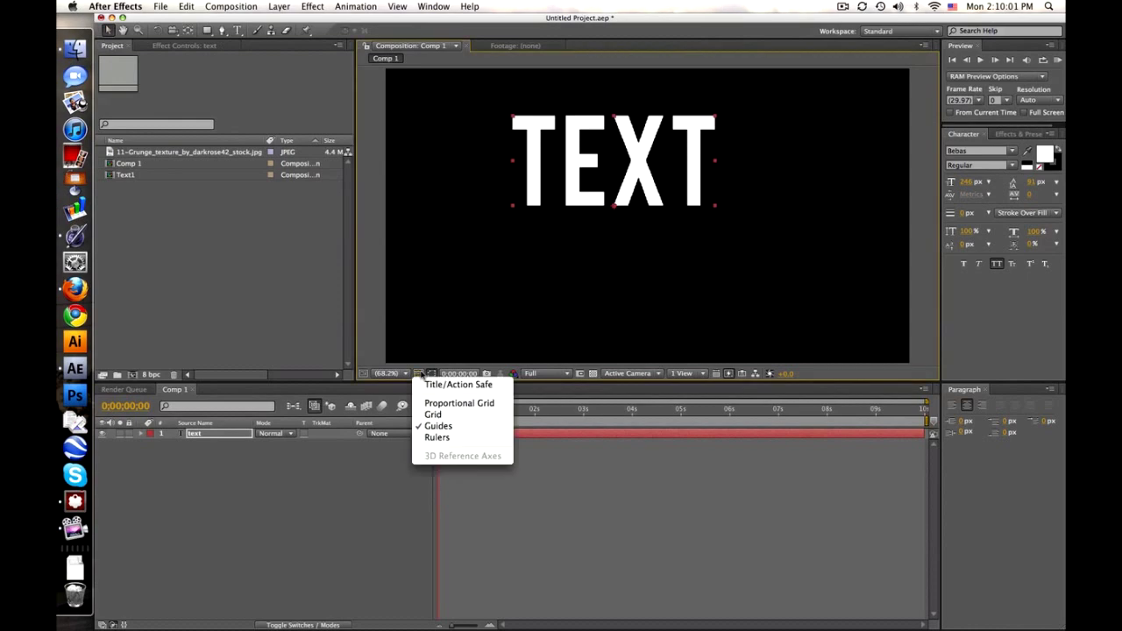
pyautogui.click(459, 381)
pyautogui.moveTo(643, 208); pyautogui.dragTo(678, 261)
pyautogui.click(447, 451)
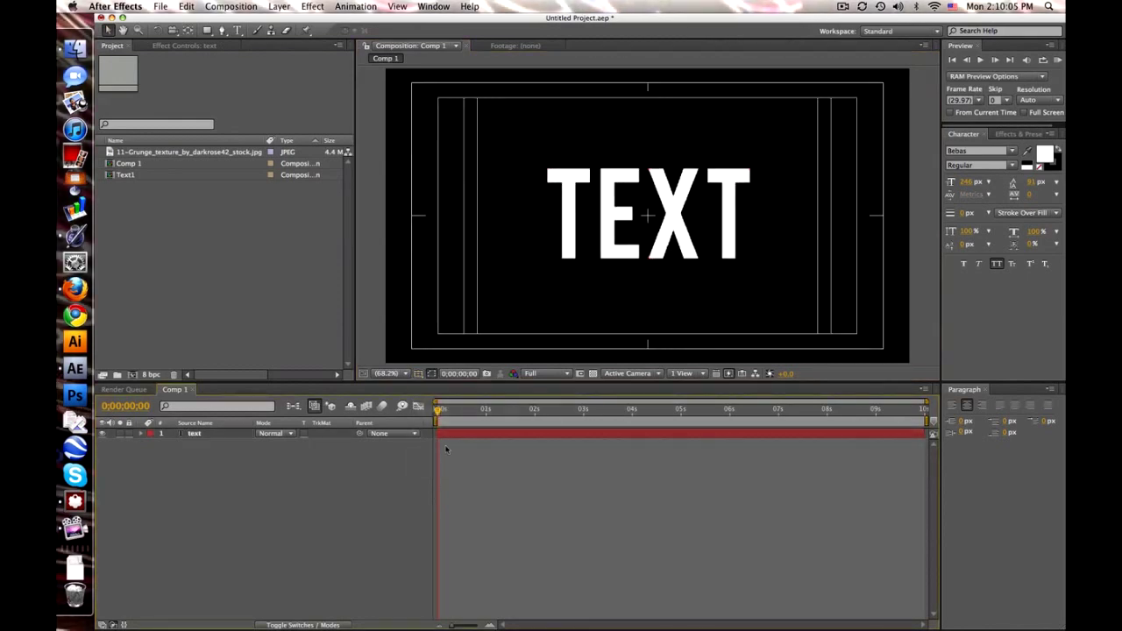
pyautogui.click(421, 373)
pyautogui.click(423, 382)
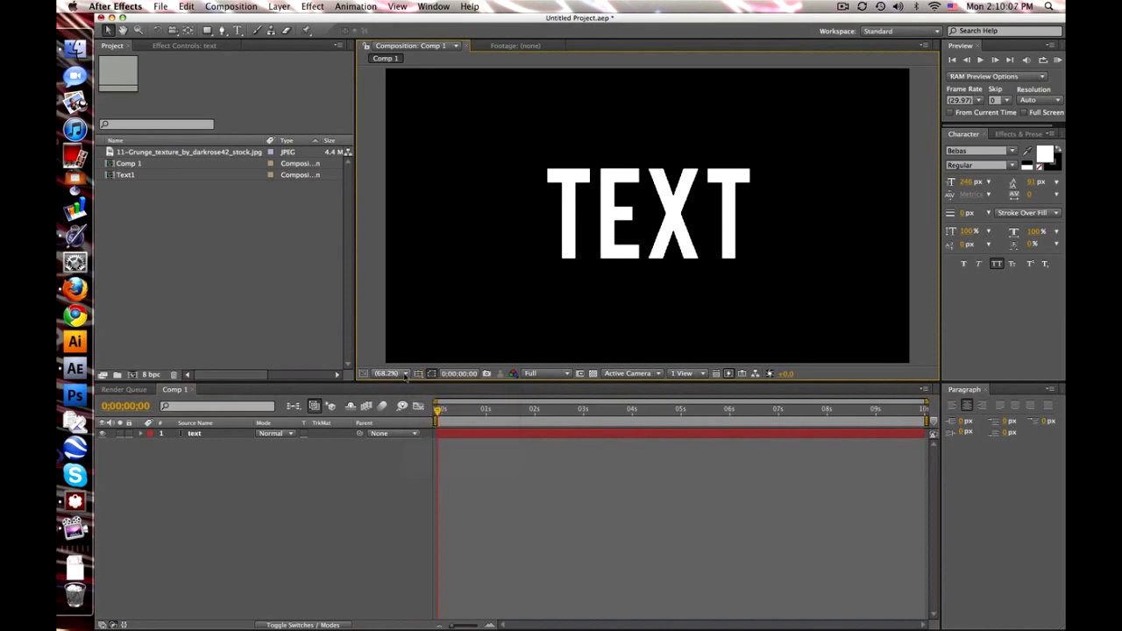
pyautogui.click(199, 155)
# Add the grunge texture below the text, rotated 90° and scaled to 34%
pyautogui.moveTo(199, 157); pyautogui.dragTo(241, 466)
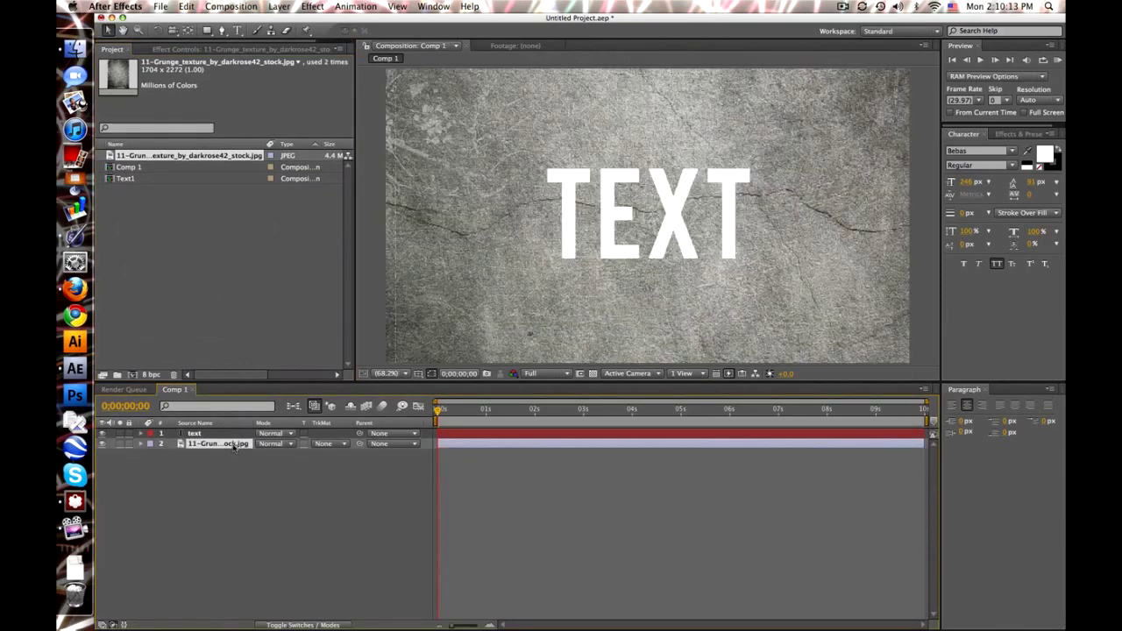
pyautogui.press('r')
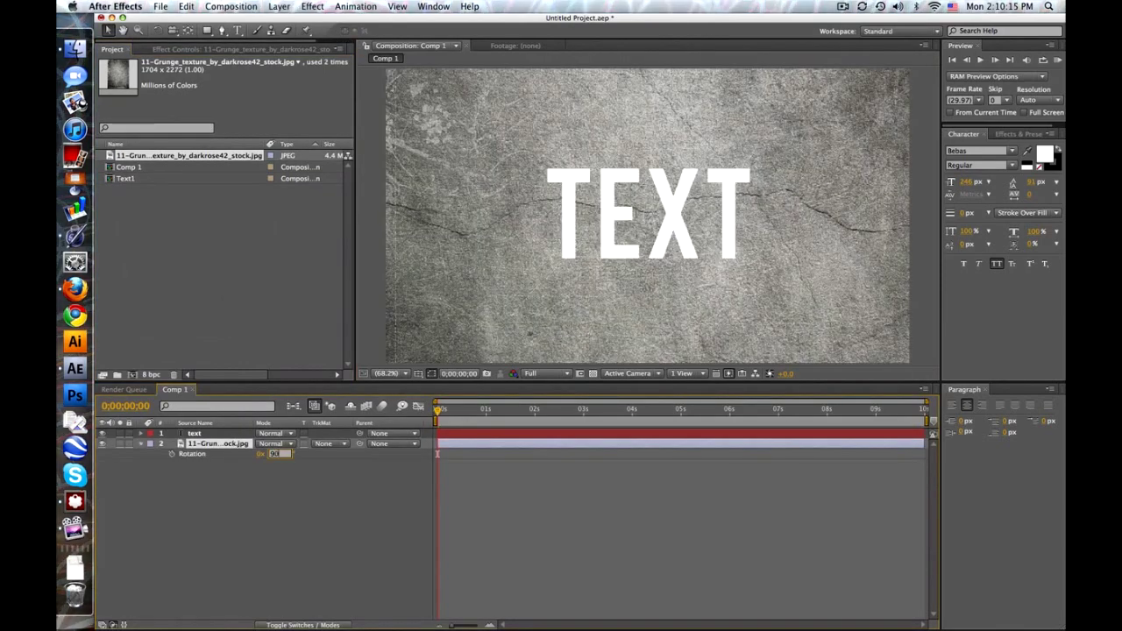
pyautogui.press('Return')
pyautogui.press('s')
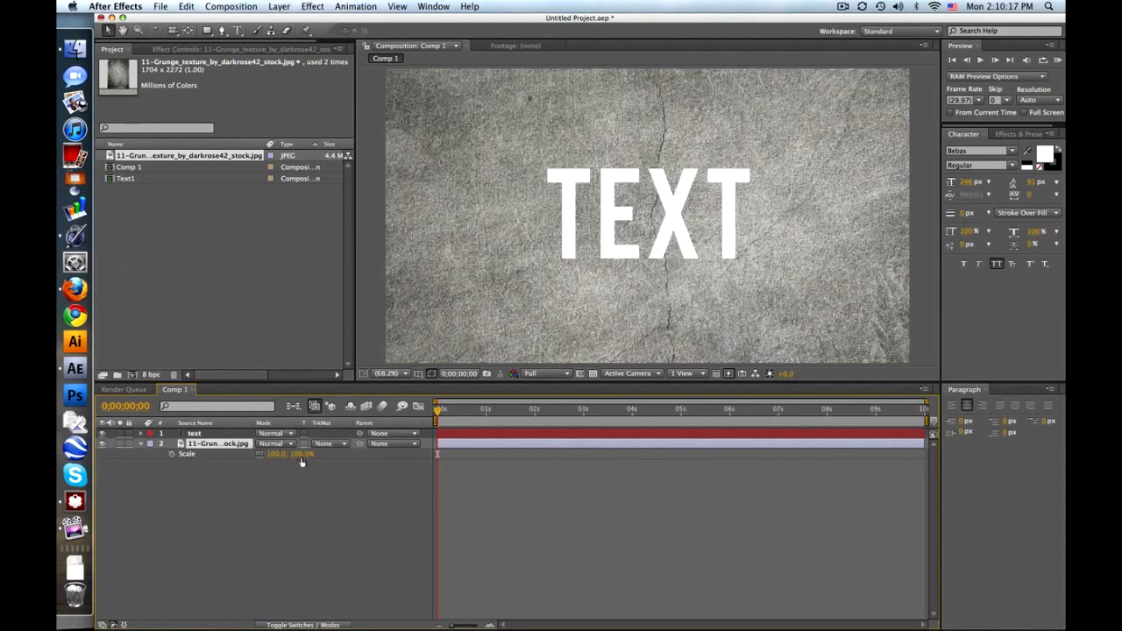
pyautogui.moveTo(301, 460); pyautogui.dragTo(267, 455)
# Set the texture's track matte to Alpha Matte so it fills the TEXT letters
pyautogui.click(324, 443)
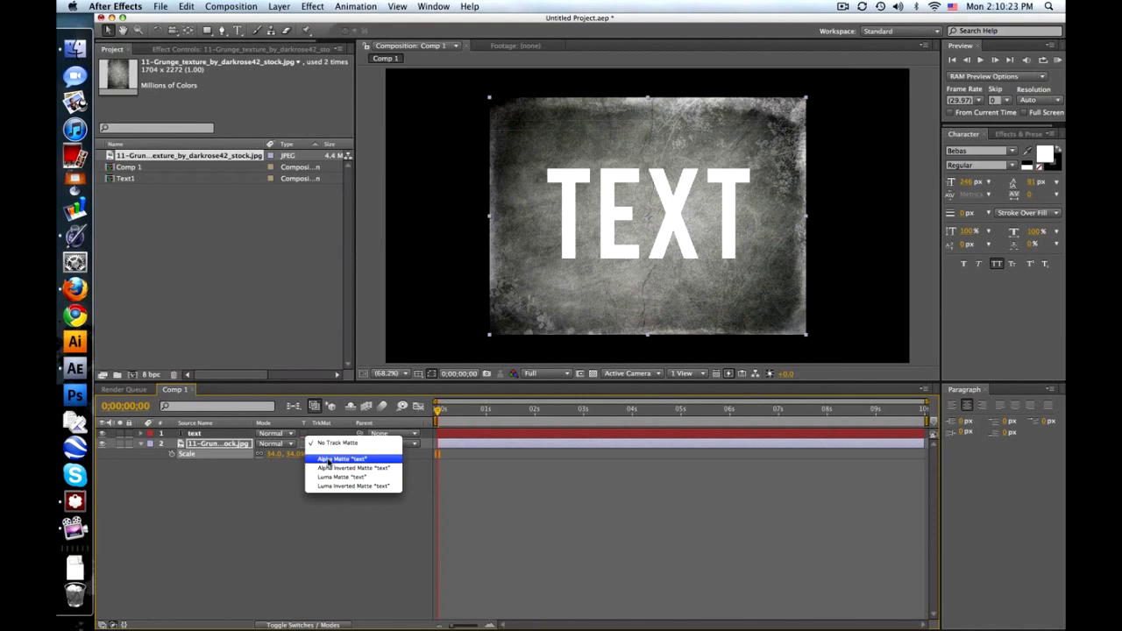
pyautogui.click(327, 459)
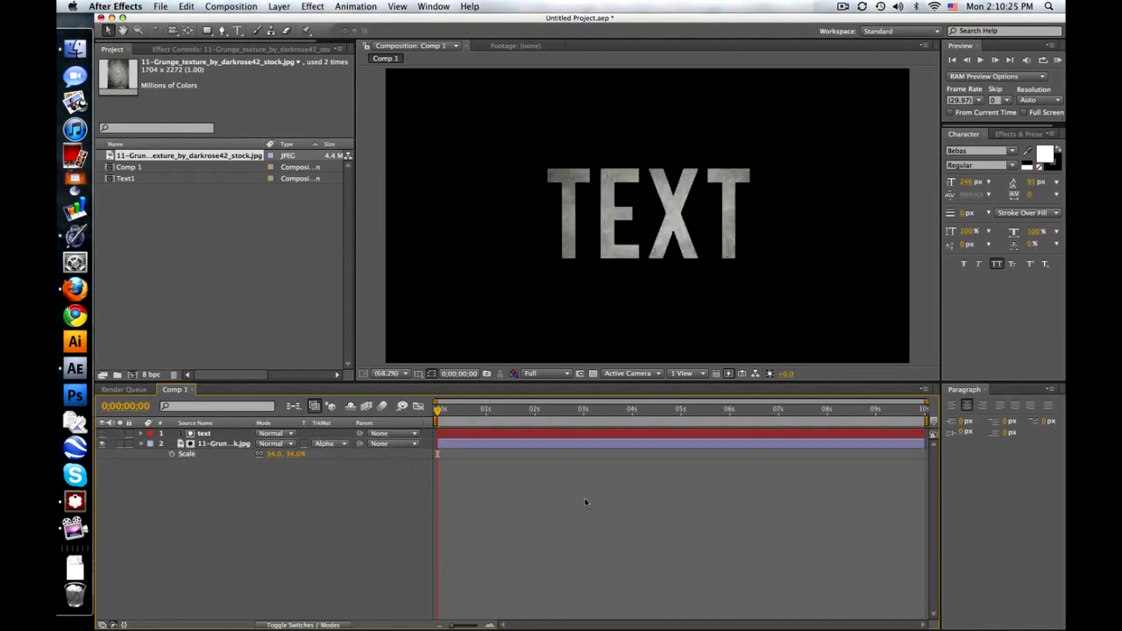
pyautogui.click(235, 433)
# Undo a stray move, then precompose the TEXT and texture layers into a precomp named 'text'
pyautogui.moveTo(729, 237)
pyautogui.mouseDown()
pyautogui.moveTo(688, 221)
pyautogui.moveTo(660, 258)
pyautogui.moveTo(698, 233)
pyautogui.moveTo(713, 241)
pyautogui.mouseUp()
pyautogui.click(187, 7)
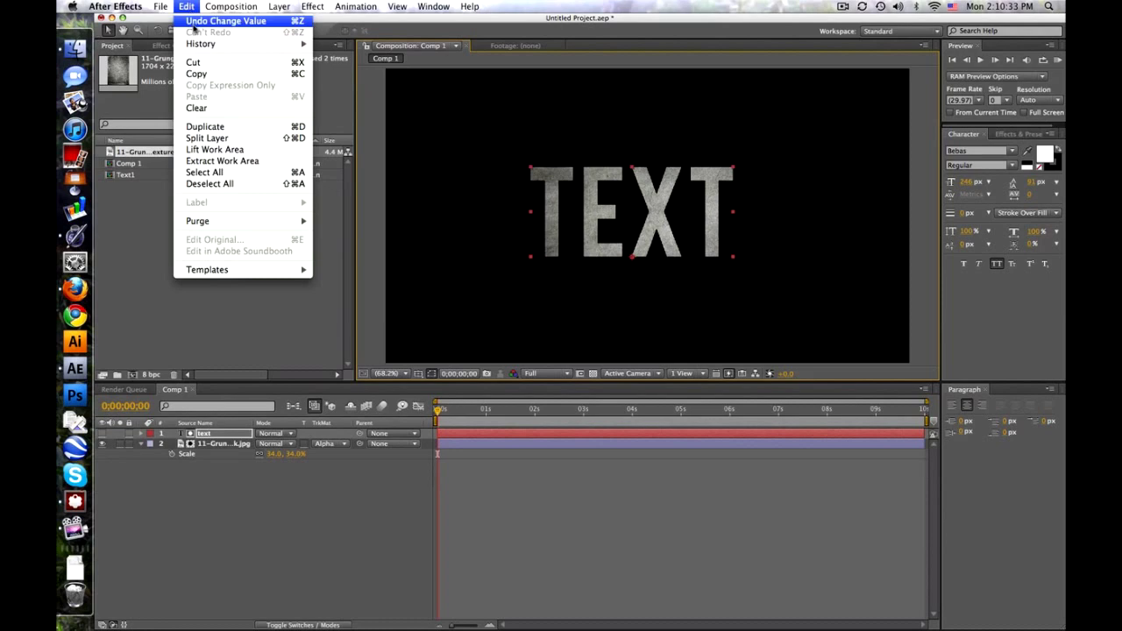
pyautogui.click(211, 21)
pyautogui.click(544, 570)
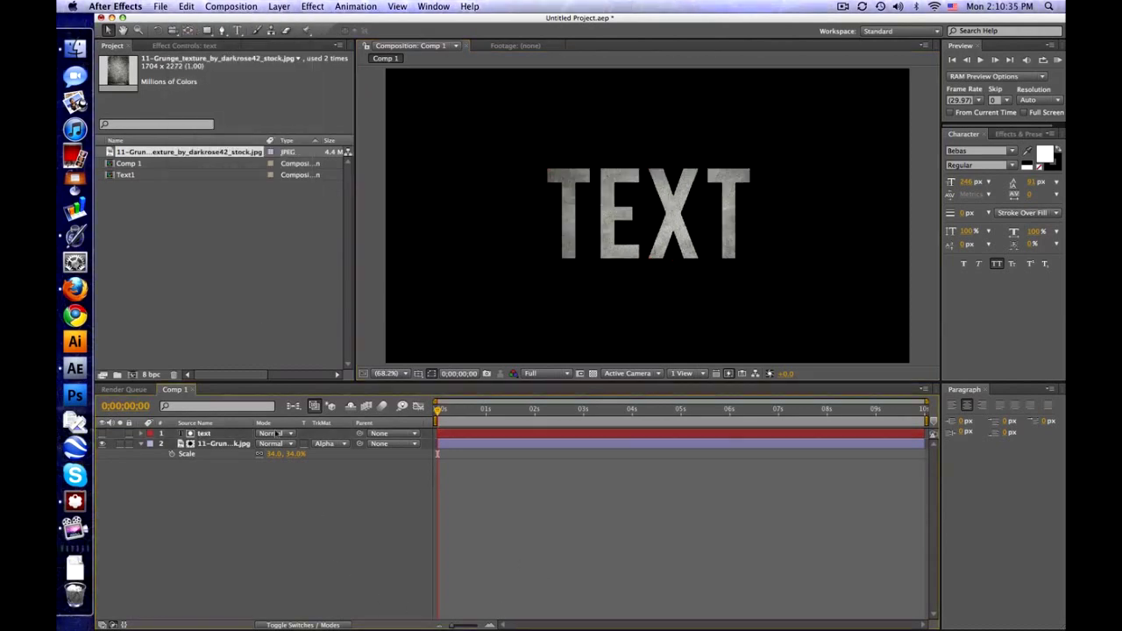
pyautogui.press('super+Down')
pyautogui.press('super+Down')
pyautogui.click(286, 6)
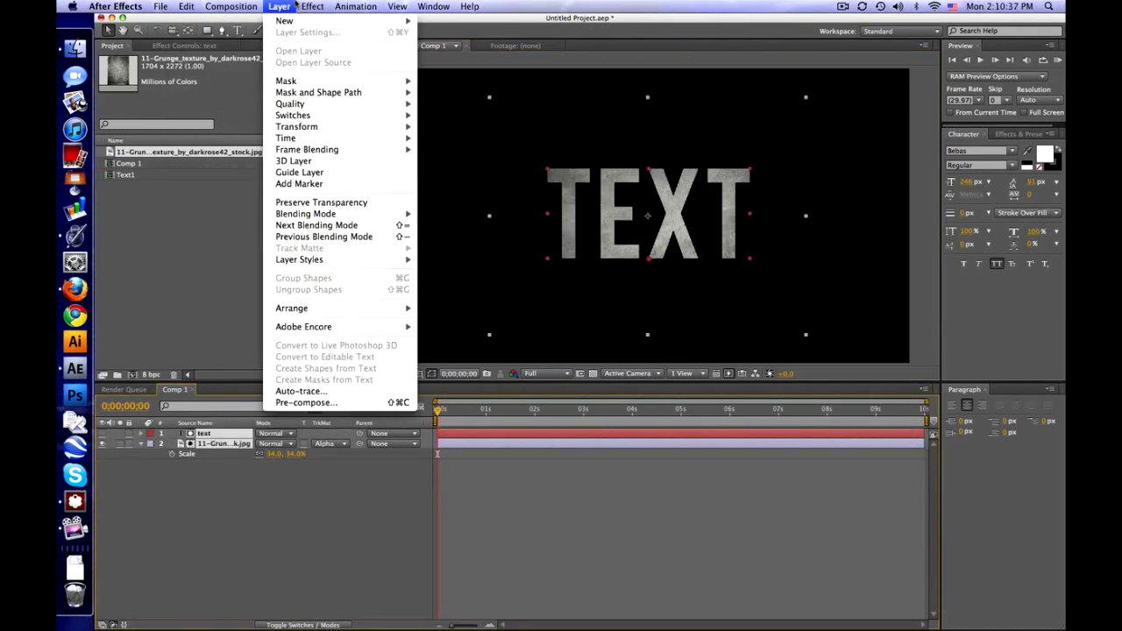
pyautogui.click(303, 402)
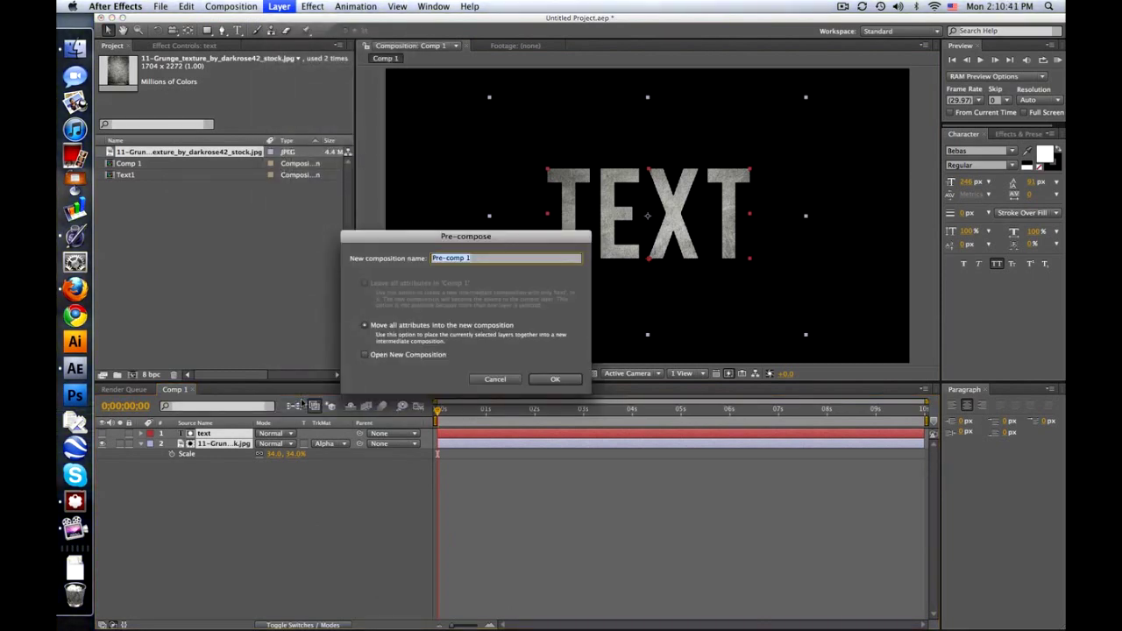
pyautogui.write('text')
pyautogui.press('Return')
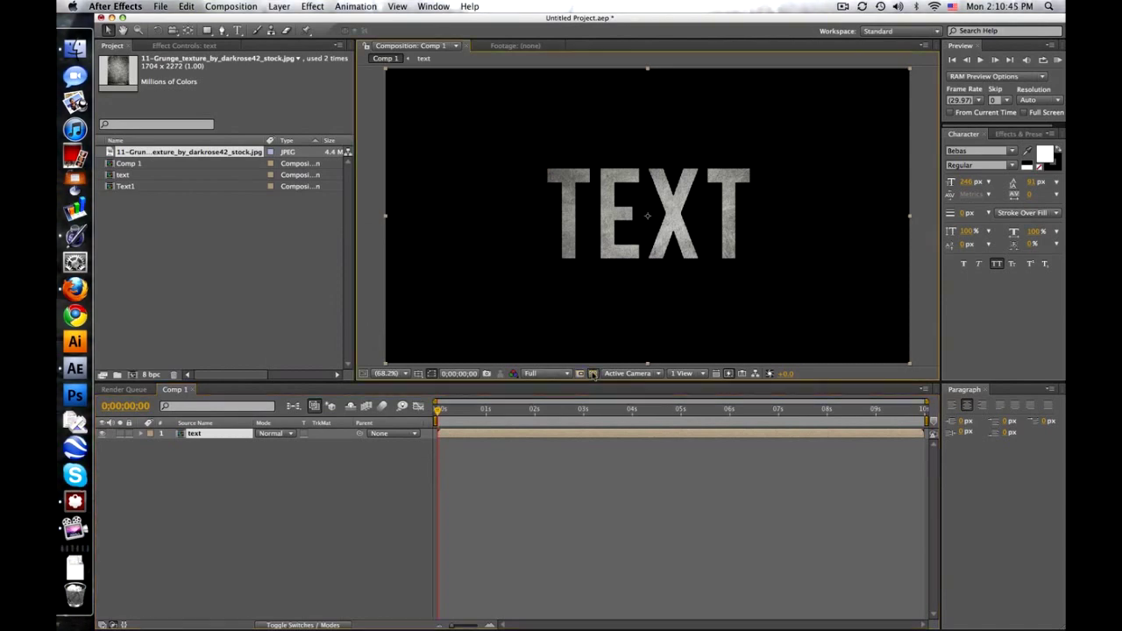
# Undo an accidental nudge of the text precomp and hide the transparency grid
pyautogui.click(593, 373)
pyautogui.moveTo(621, 239)
pyautogui.mouseDown()
pyautogui.moveTo(611, 239)
pyautogui.moveTo(628, 250)
pyautogui.mouseUp()
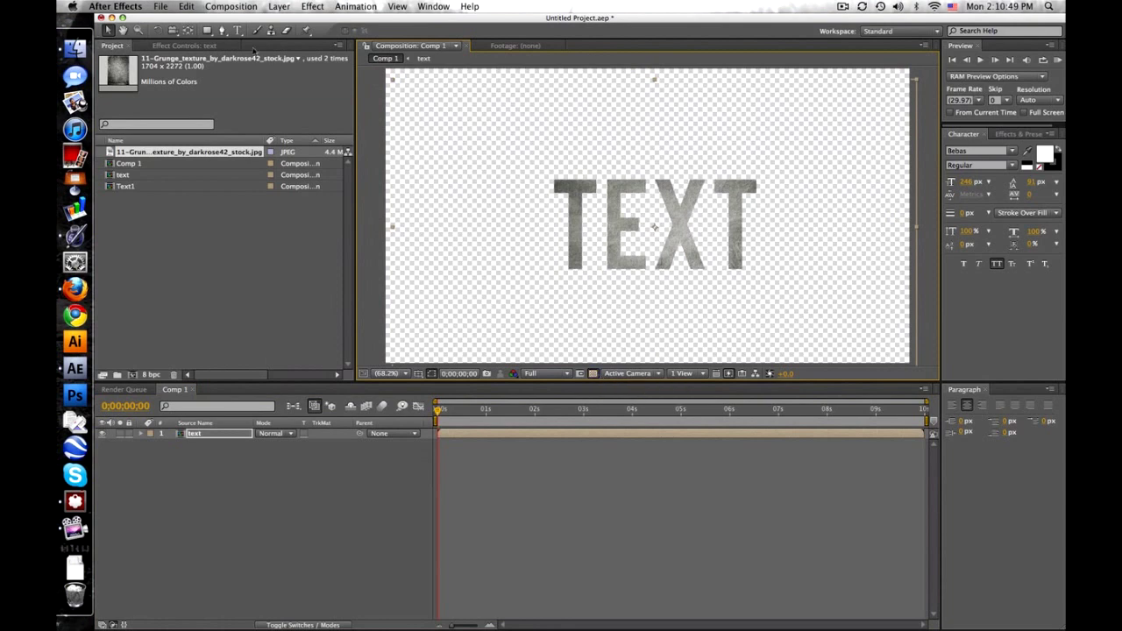
pyautogui.click(186, 6)
pyautogui.click(214, 22)
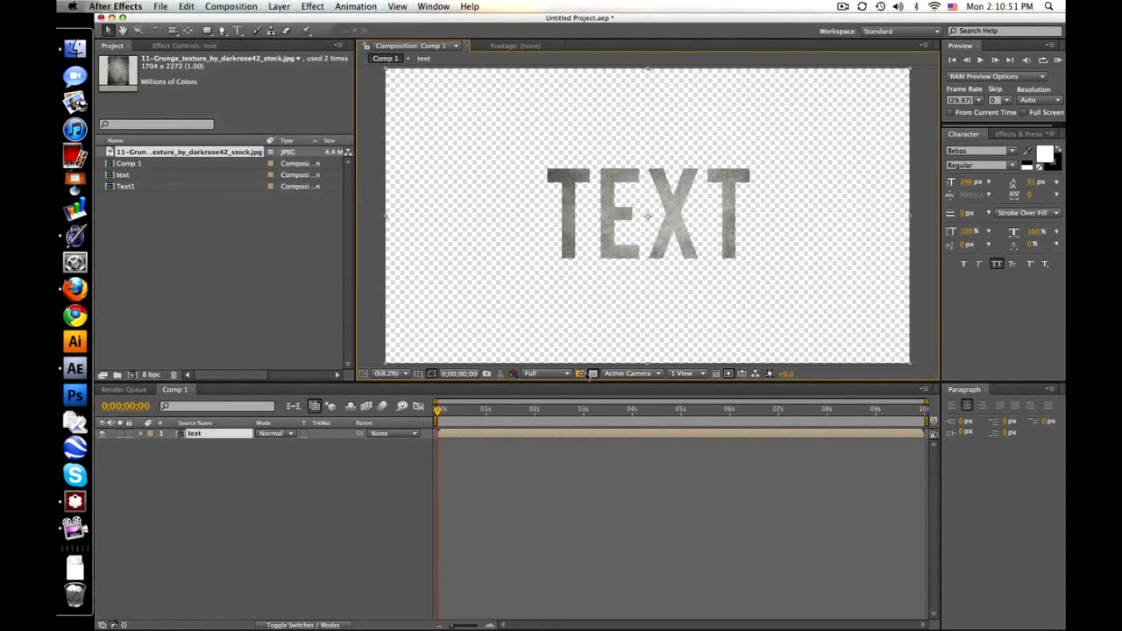
pyautogui.click(592, 373)
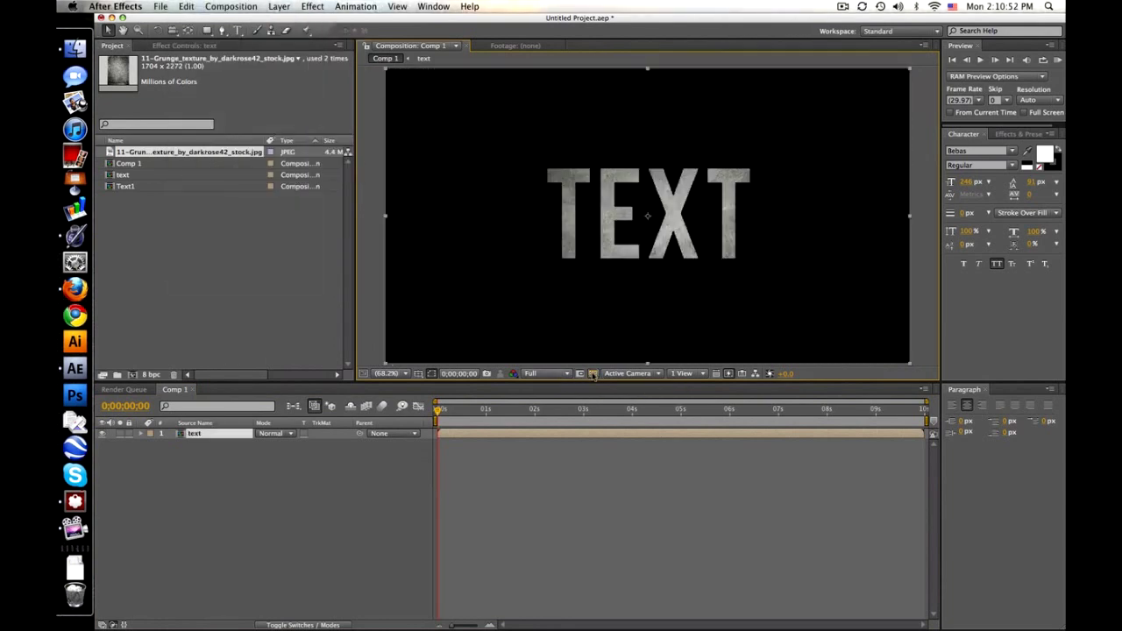
pyautogui.click(268, 485)
# Duplicate the 'text' precomp layer and set the copy's Scale to 97%
pyautogui.click(231, 432)
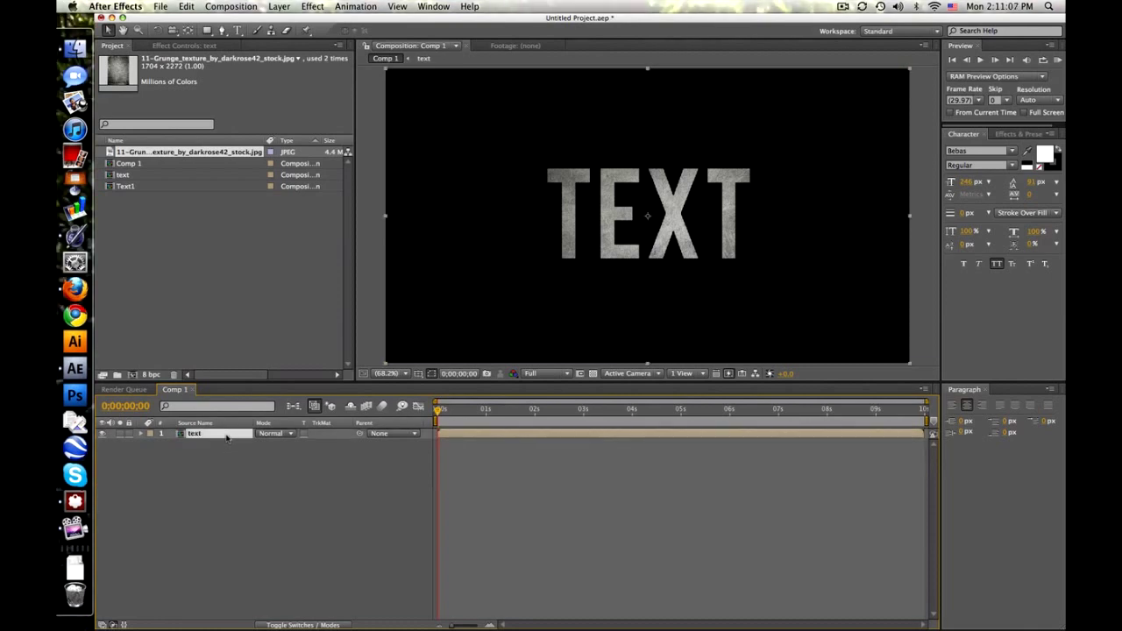
pyautogui.press('super+d')
pyautogui.click(224, 444)
pyautogui.press('s')
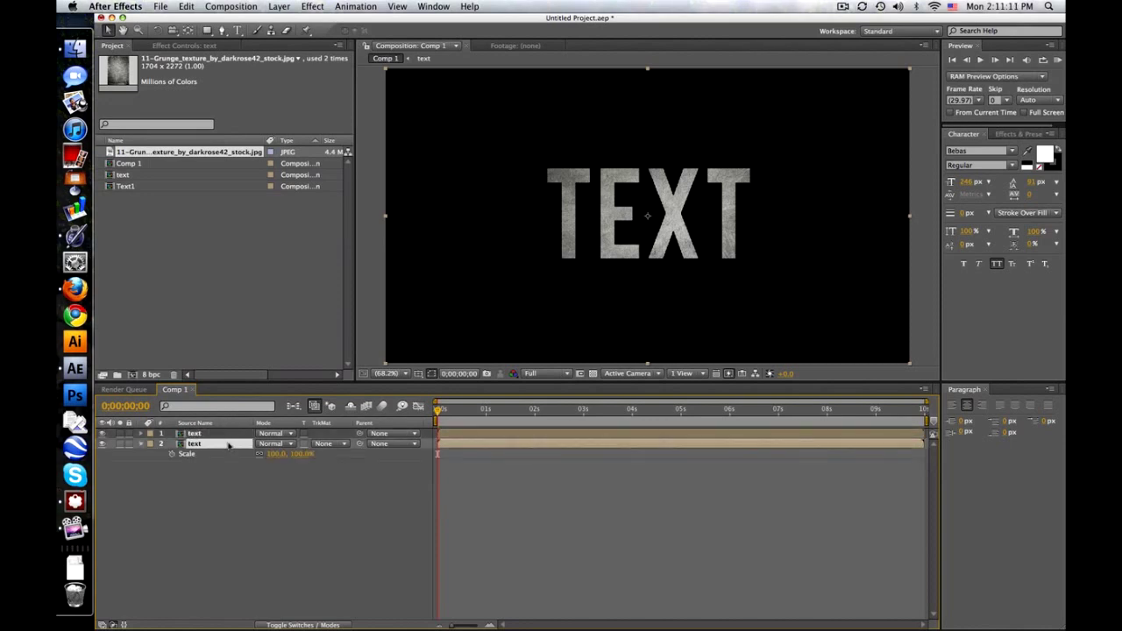
pyautogui.click(273, 454)
pyautogui.write('95')
pyautogui.press('Return')
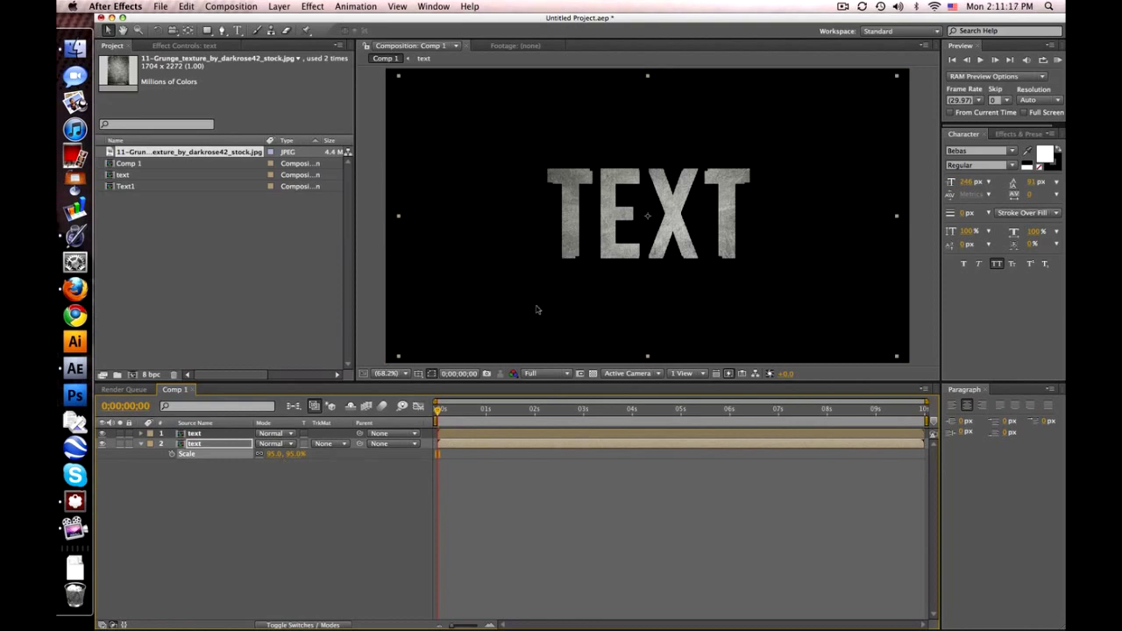
pyautogui.click(276, 455)
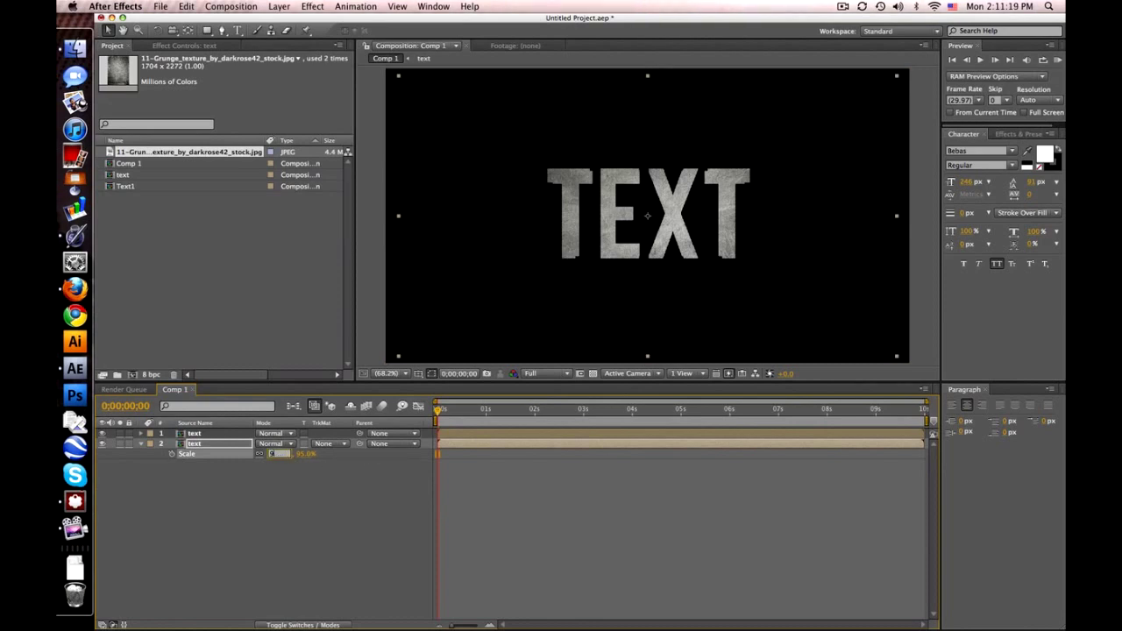
pyautogui.write('97')
pyautogui.press('Return')
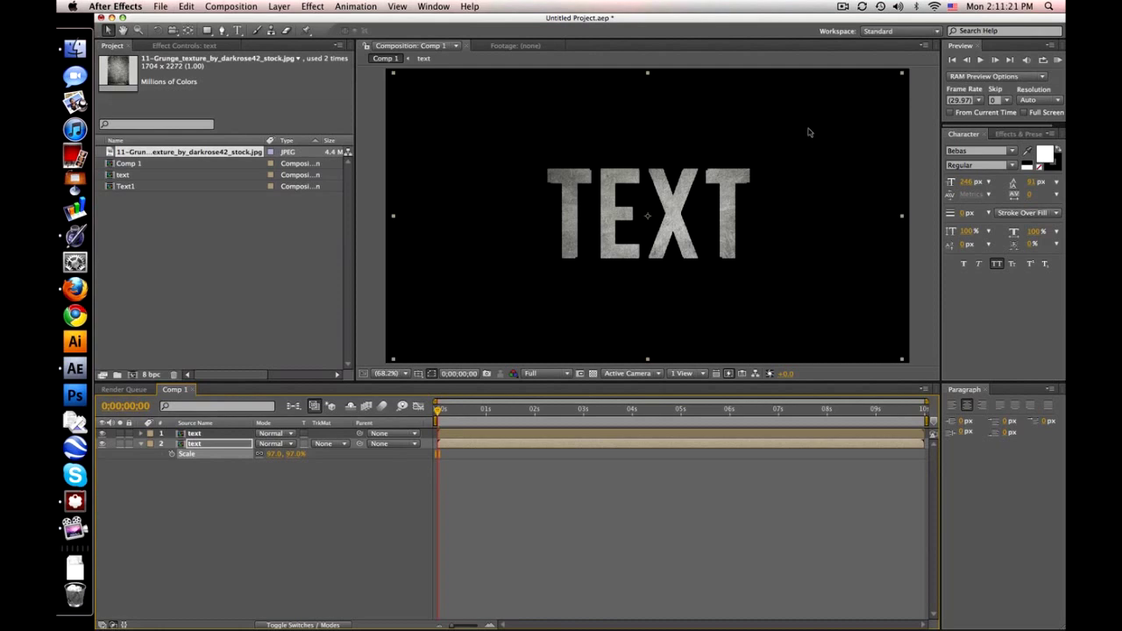
pyautogui.click(1008, 133)
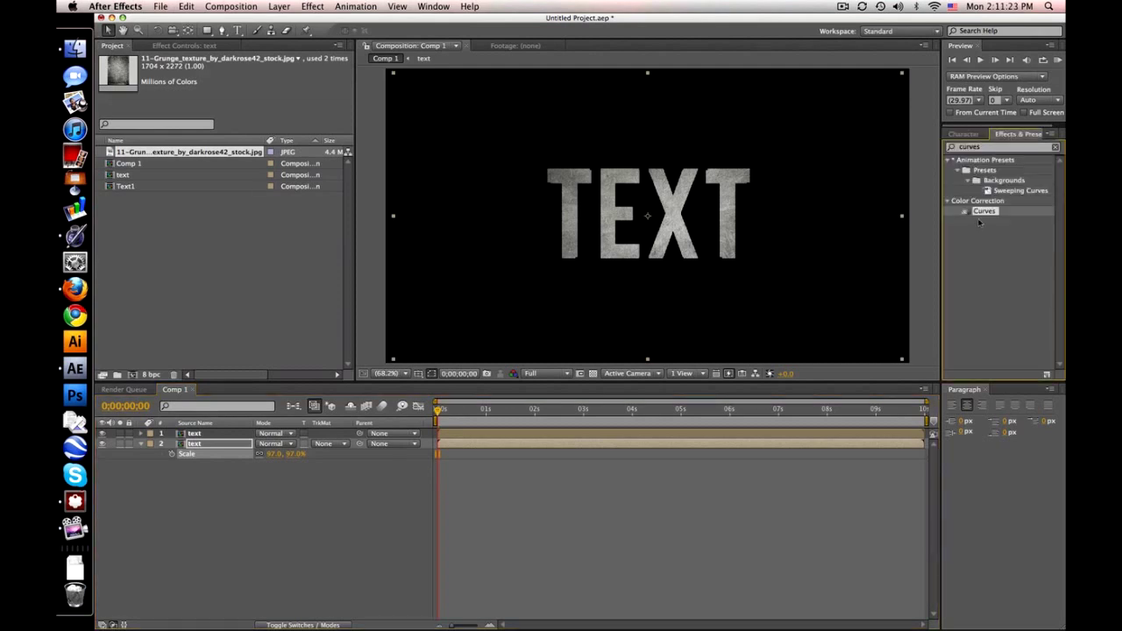
# Apply Curves to the second text layer and bow the RGB curve down to darken it
pyautogui.click(280, 7)
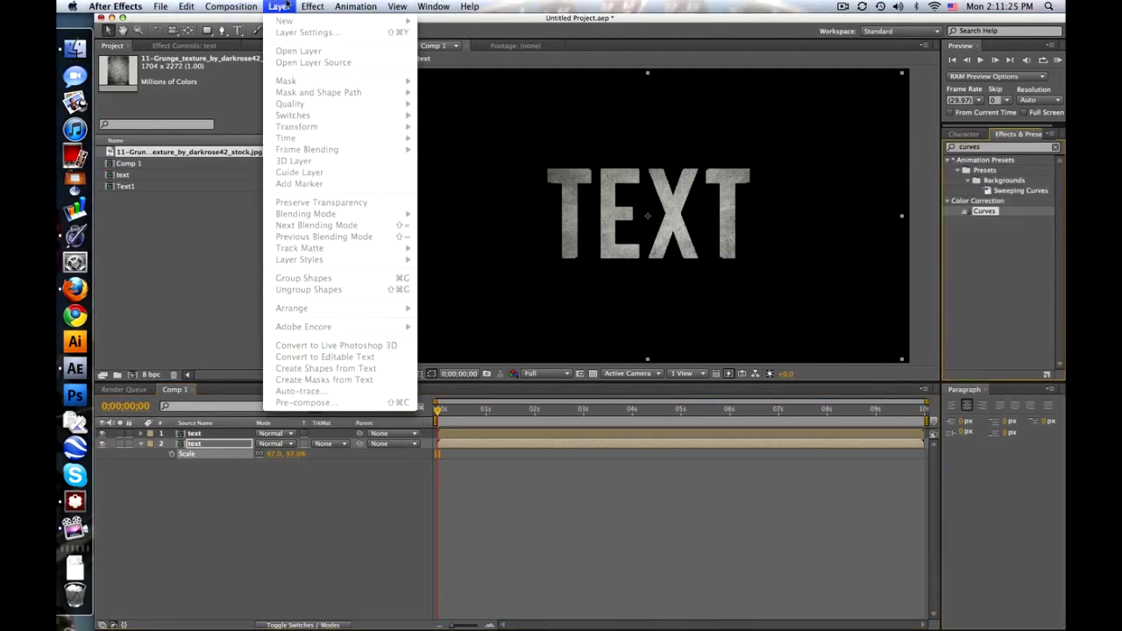
pyautogui.moveTo(301, 7)
pyautogui.click(886, 166)
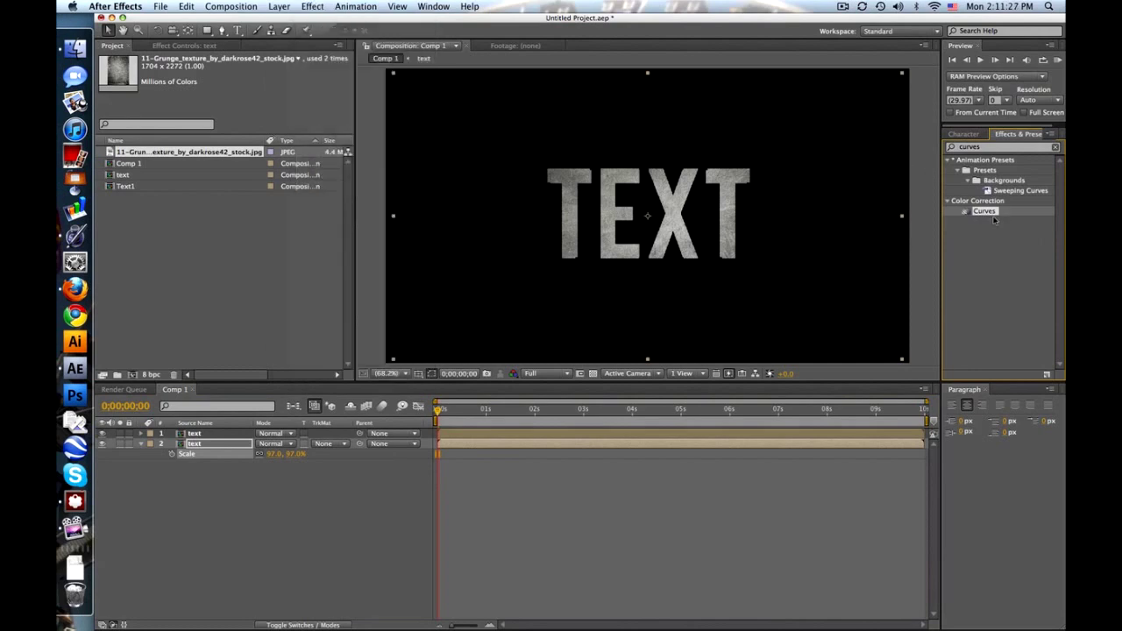
pyautogui.moveTo(252, 446); pyautogui.dragTo(251, 446)
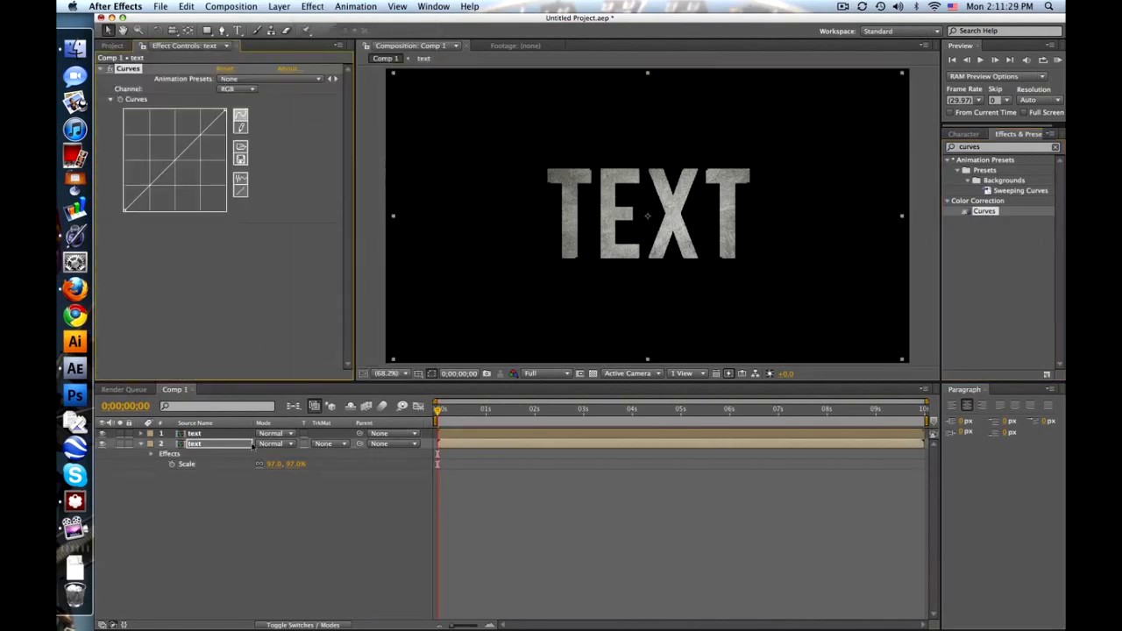
pyautogui.moveTo(175, 159); pyautogui.dragTo(185, 174)
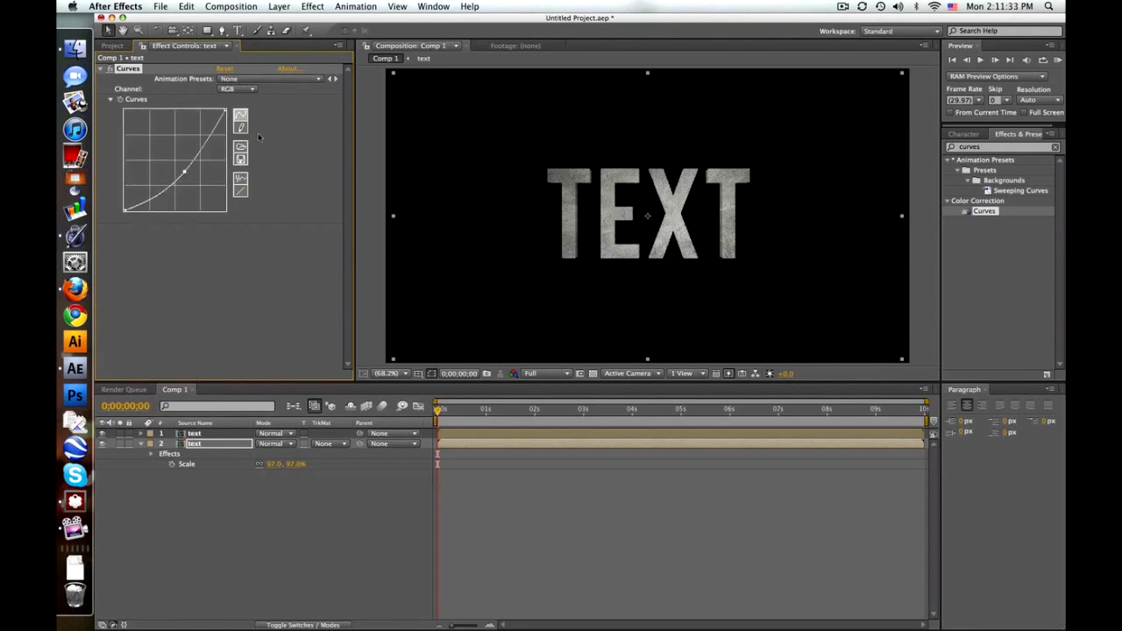
# Add a control point on the Blue channel curve for a cool blue tint
pyautogui.click(236, 88)
pyautogui.click(233, 99)
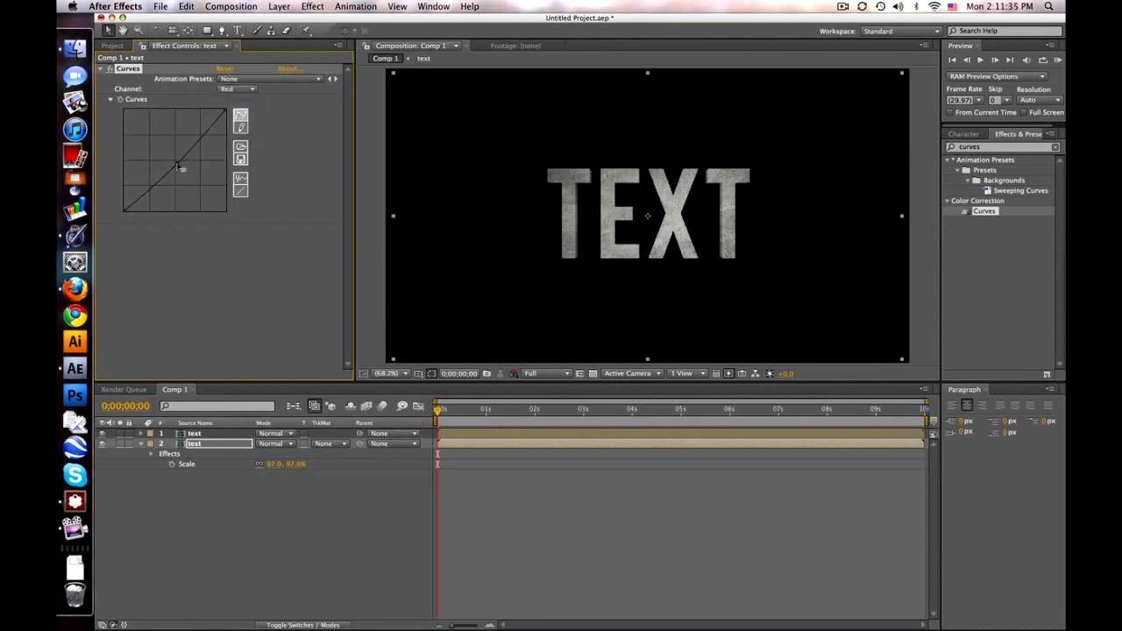
pyautogui.click(237, 89)
pyautogui.click(233, 109)
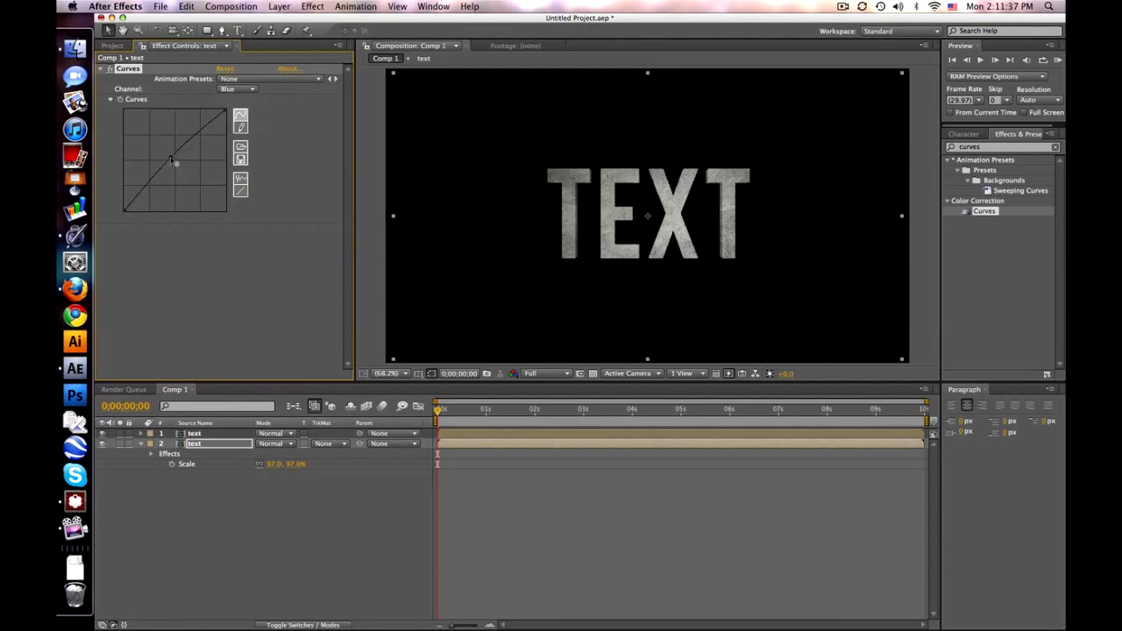
pyautogui.click(173, 160)
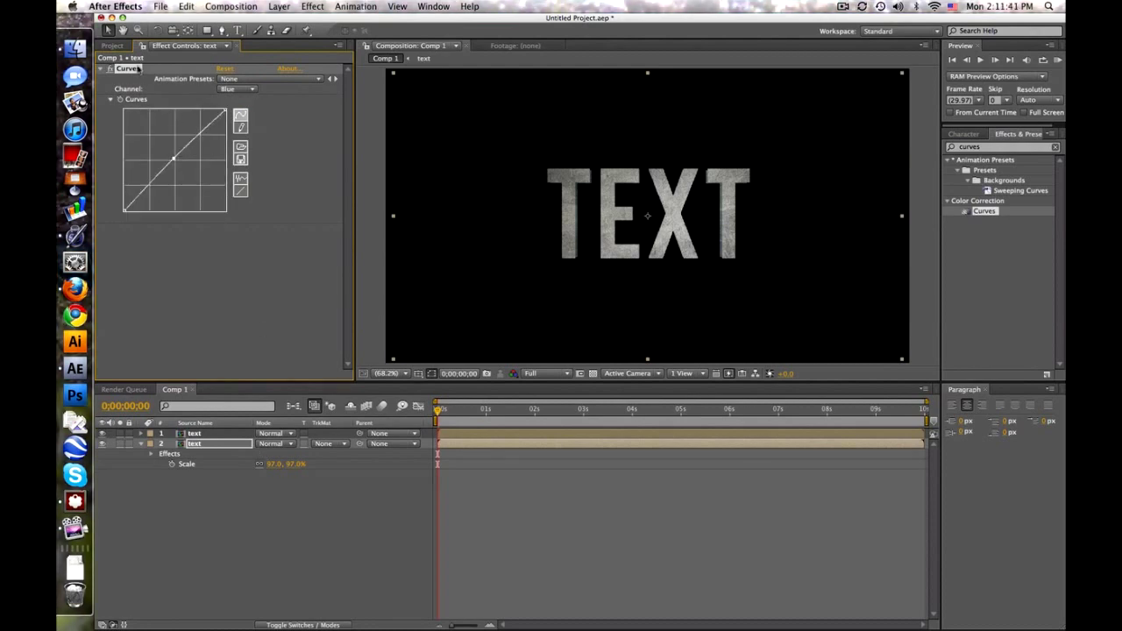
# Check the top layer's curve channels, then duplicate the tinted second text layer
pyautogui.click(223, 433)
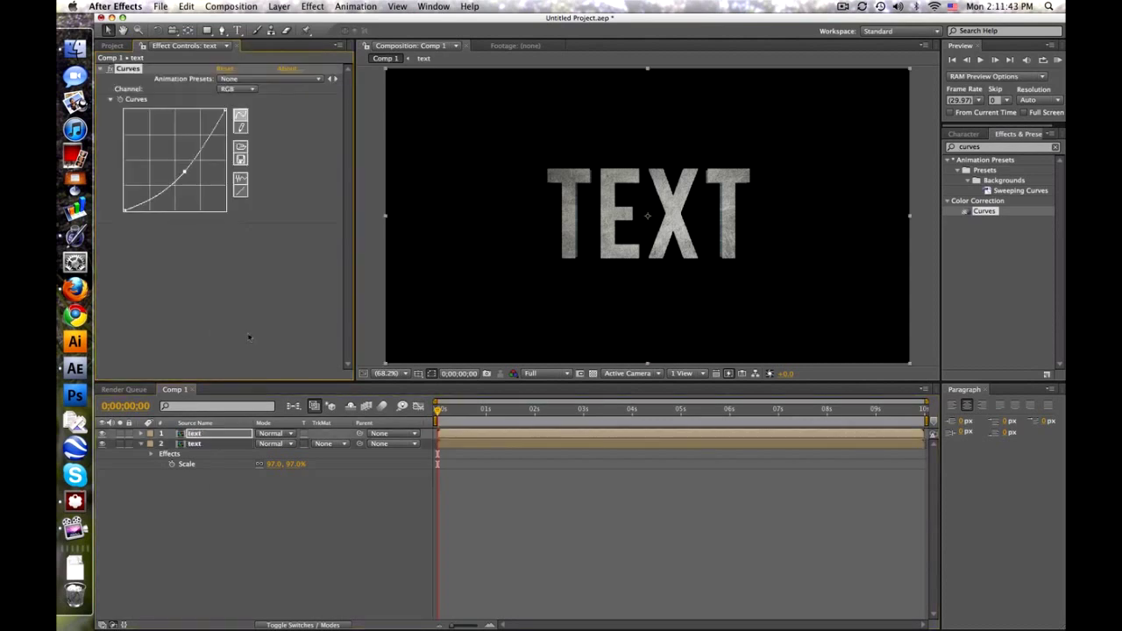
pyautogui.click(234, 88)
pyautogui.click(233, 98)
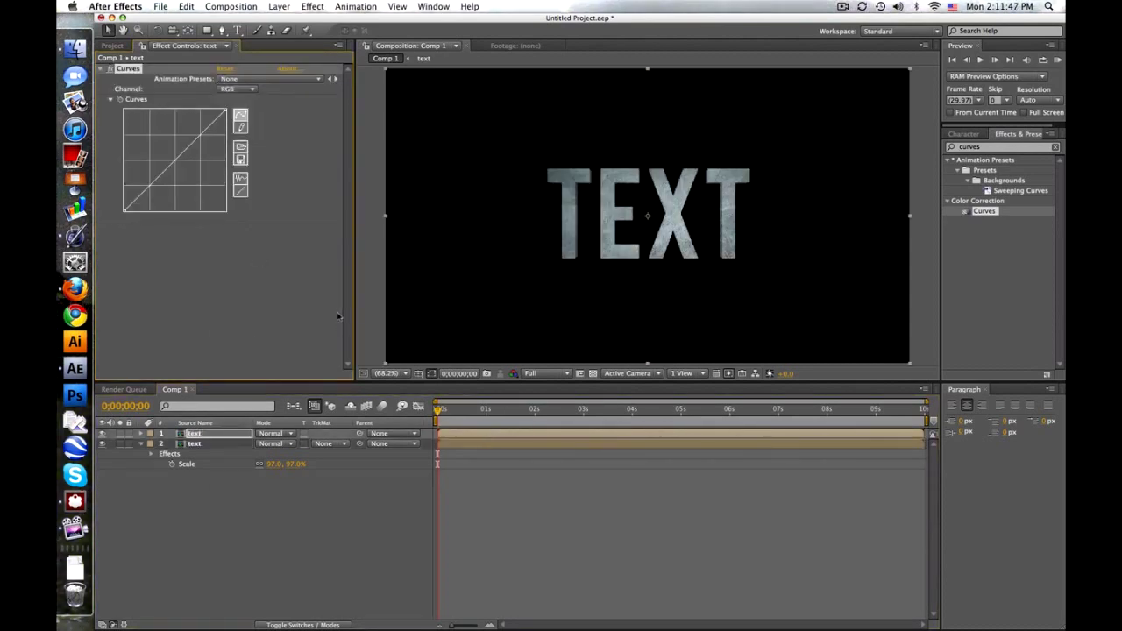
pyautogui.click(211, 445)
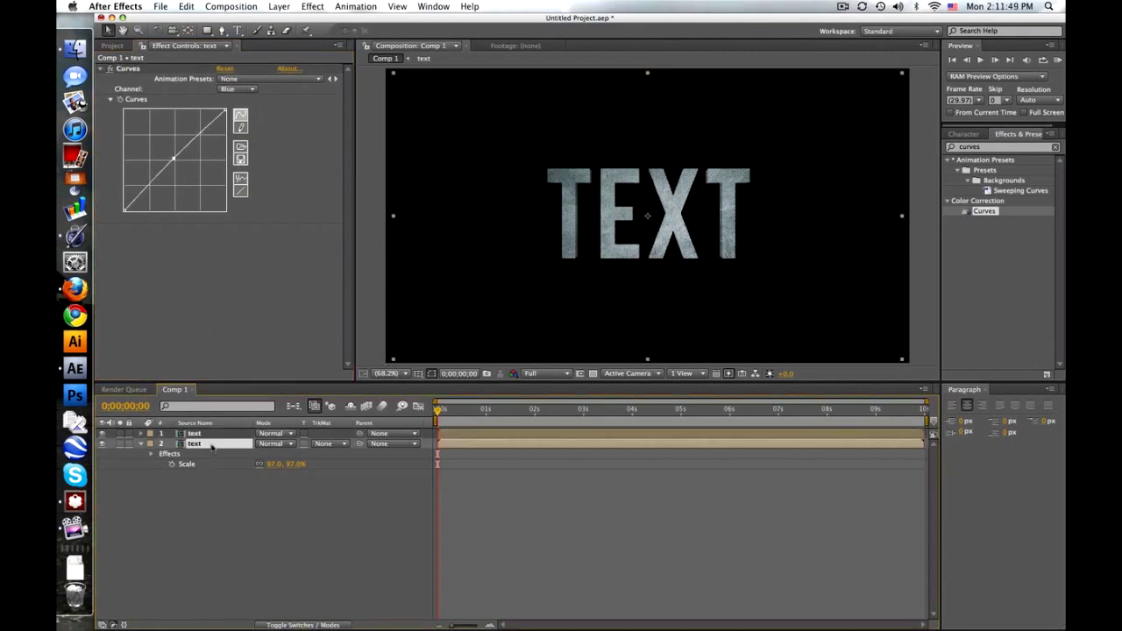
pyautogui.press('super+d')
# Set the new third text layer's Scale to 94%
pyautogui.click(220, 455)
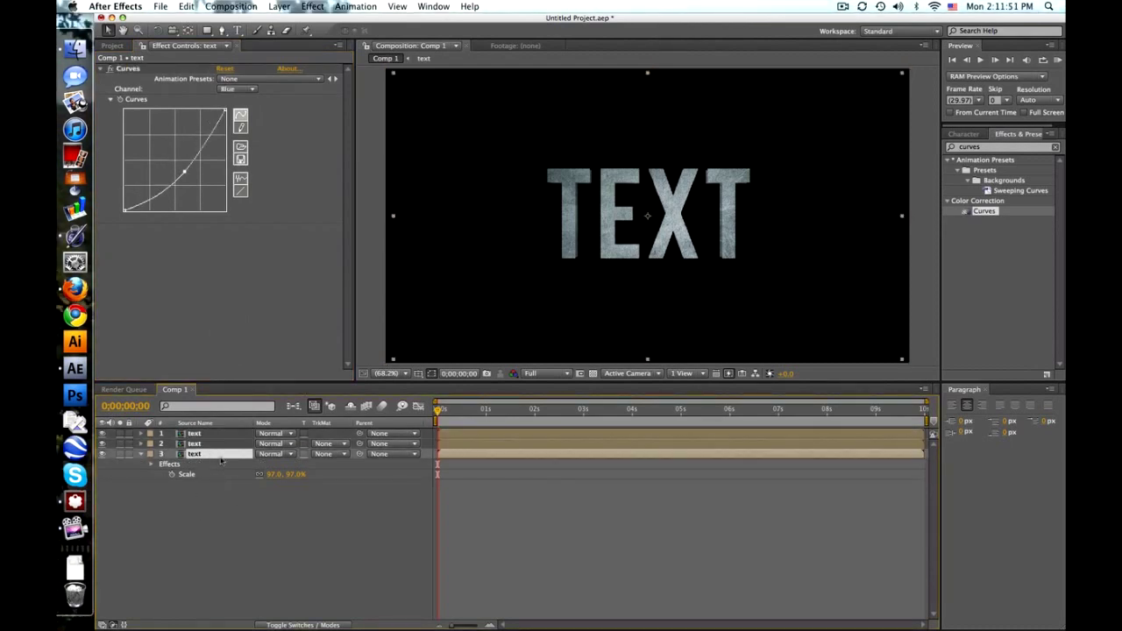
pyautogui.click(272, 475)
pyautogui.write('94')
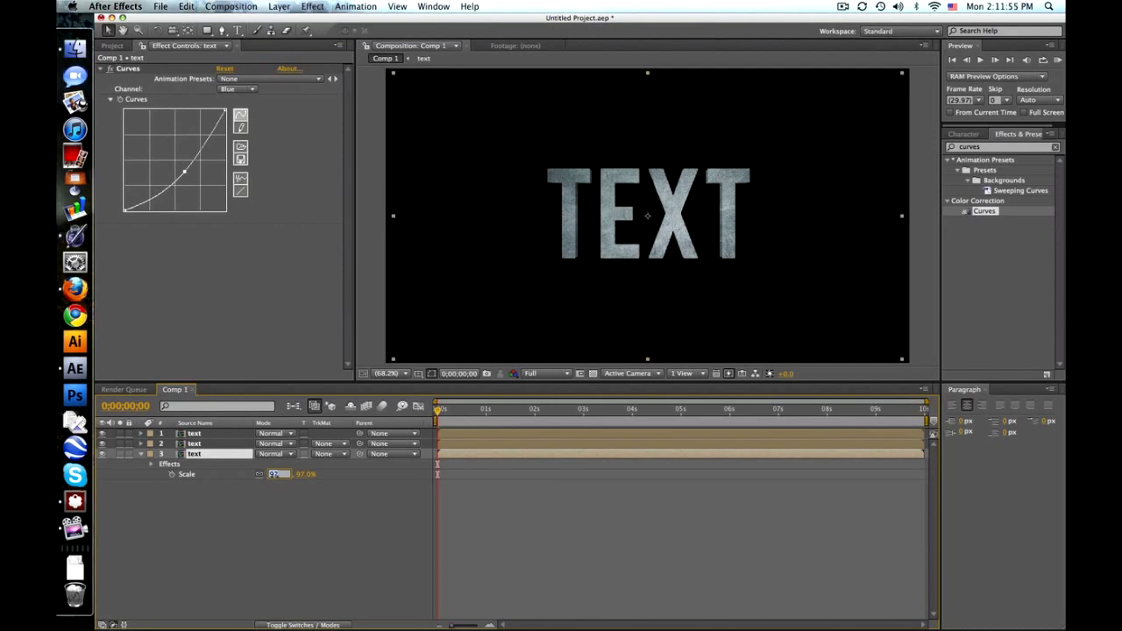
pyautogui.press('Return')
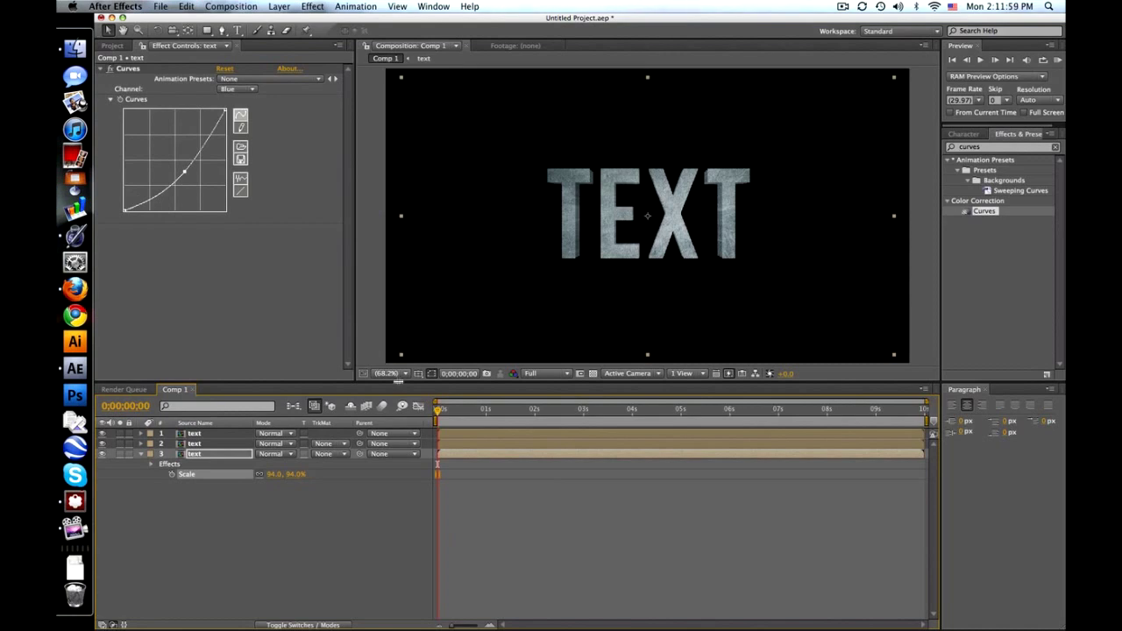
# View the comp at 100%, resize the panels, then set magnification back to Fit
pyautogui.click(390, 373)
pyautogui.click(407, 495)
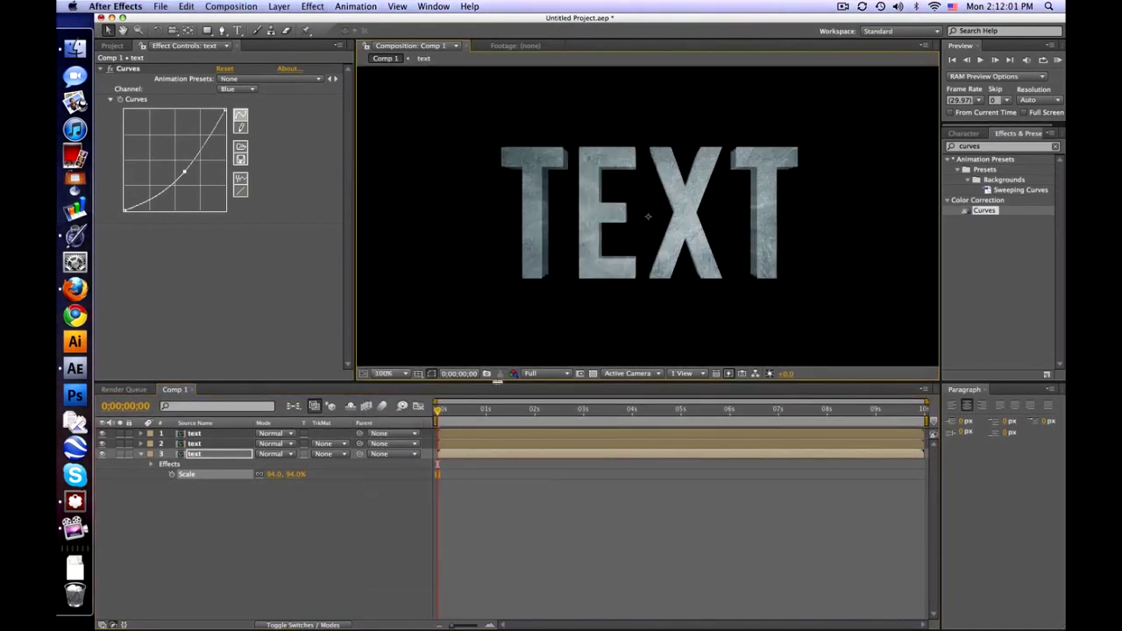
pyautogui.moveTo(497, 382); pyautogui.dragTo(497, 415)
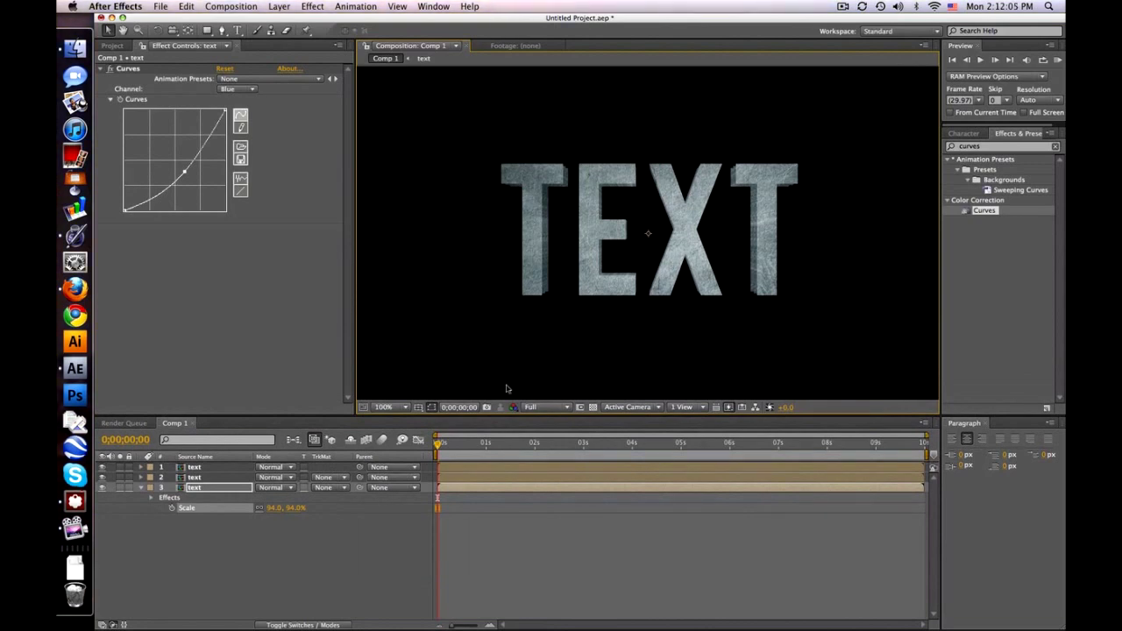
pyautogui.click(144, 488)
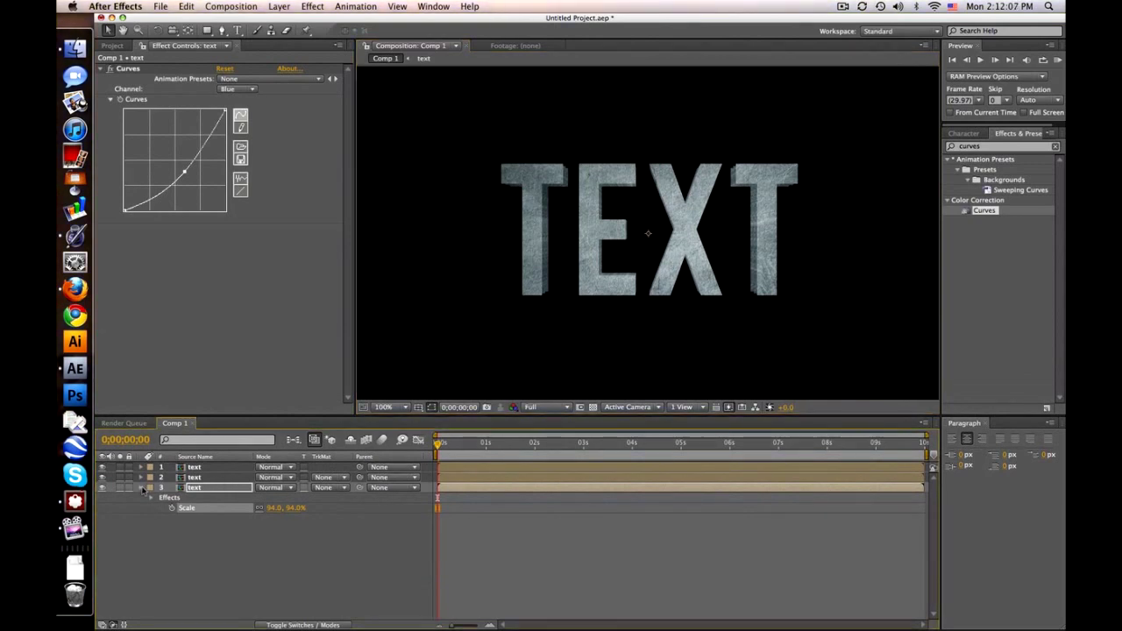
pyautogui.moveTo(666, 418); pyautogui.dragTo(666, 384)
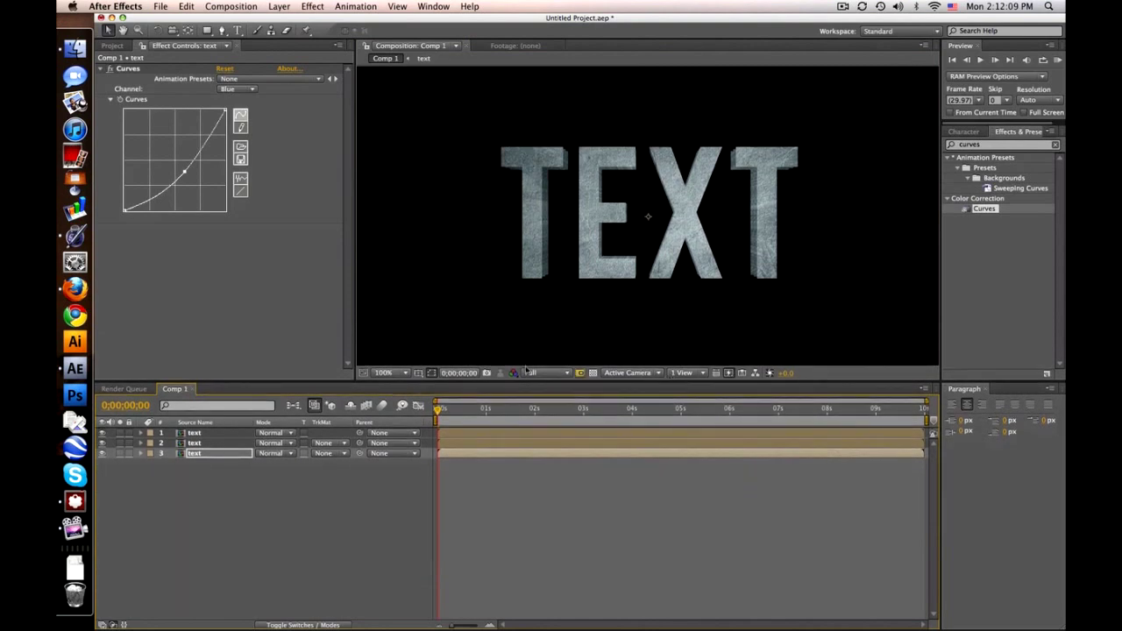
pyautogui.moveTo(354, 331); pyautogui.dragTo(336, 330)
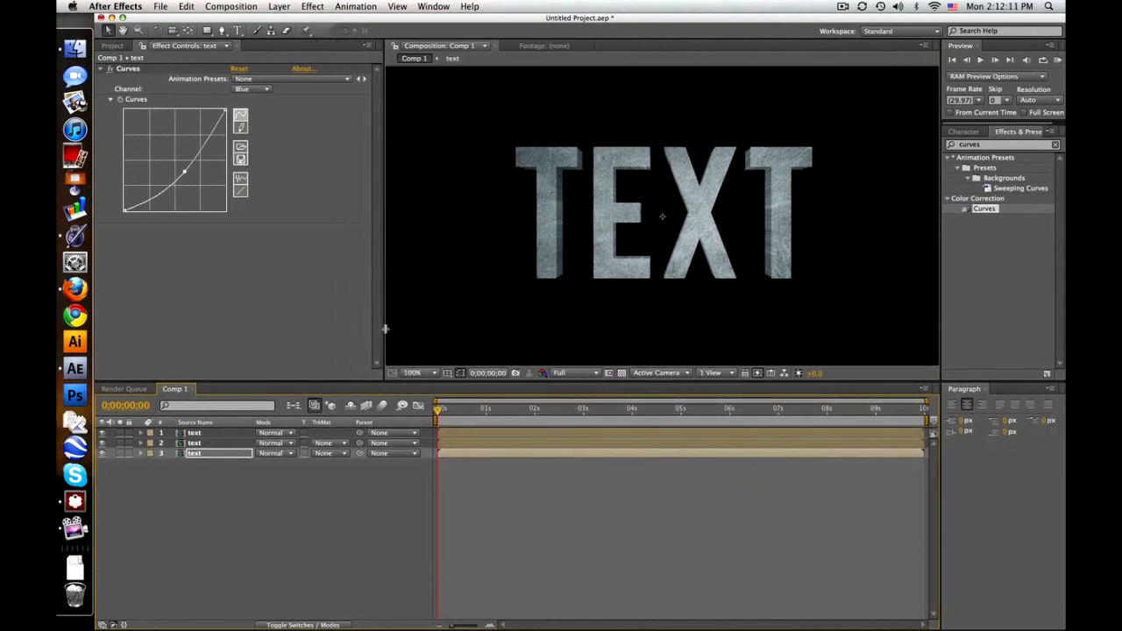
pyautogui.moveTo(385, 328); pyautogui.dragTo(354, 329)
pyautogui.click(383, 372)
pyautogui.click(381, 384)
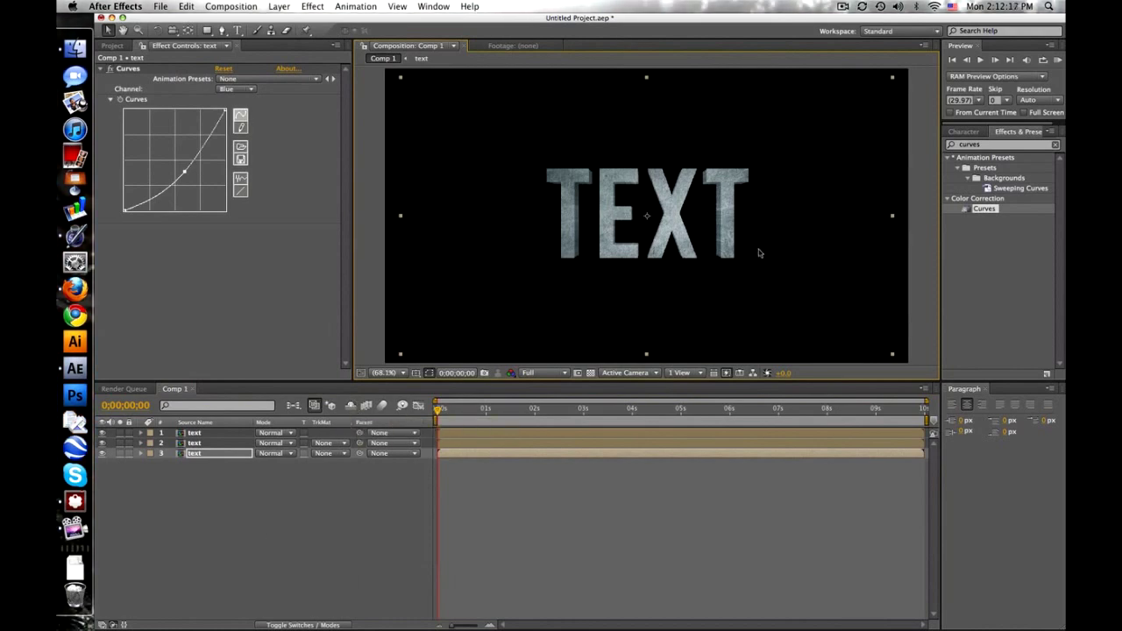
# Delete the two duplicate text layers, undo a stray move, and show the Switches columns
pyautogui.keyDown('shift'); pyautogui.click(237, 443); pyautogui.keyUp('shift')
pyautogui.press('Delete')
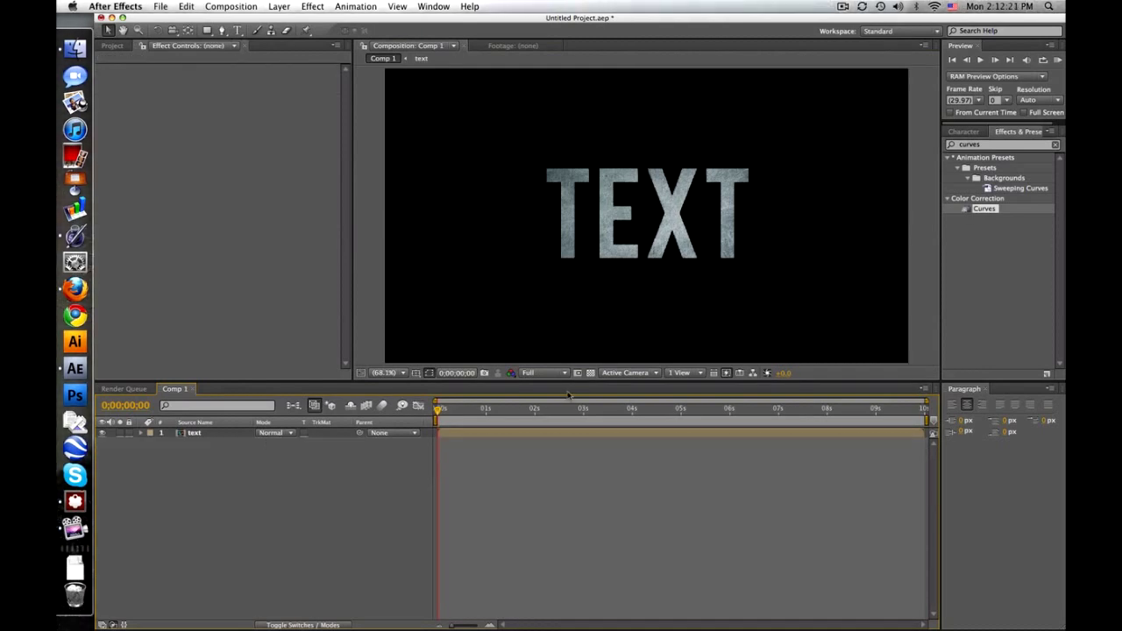
pyautogui.click(590, 372)
pyautogui.moveTo(649, 245)
pyautogui.mouseDown()
pyautogui.moveTo(515, 241)
pyautogui.moveTo(668, 238)
pyautogui.mouseUp()
pyautogui.click(186, 6)
pyautogui.click(211, 19)
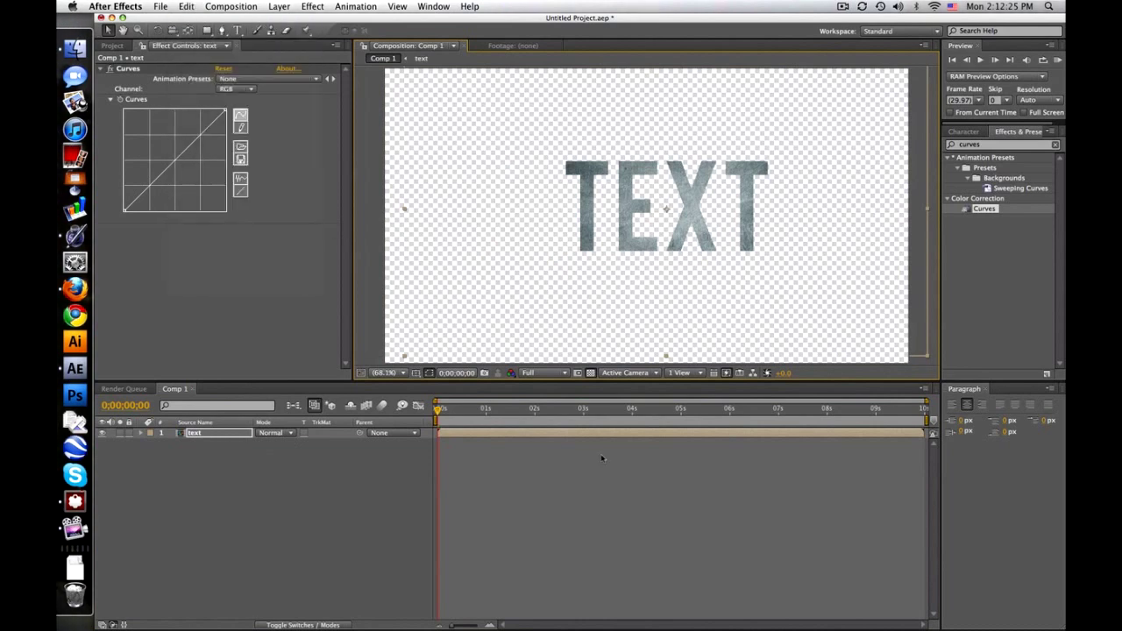
pyautogui.click(592, 373)
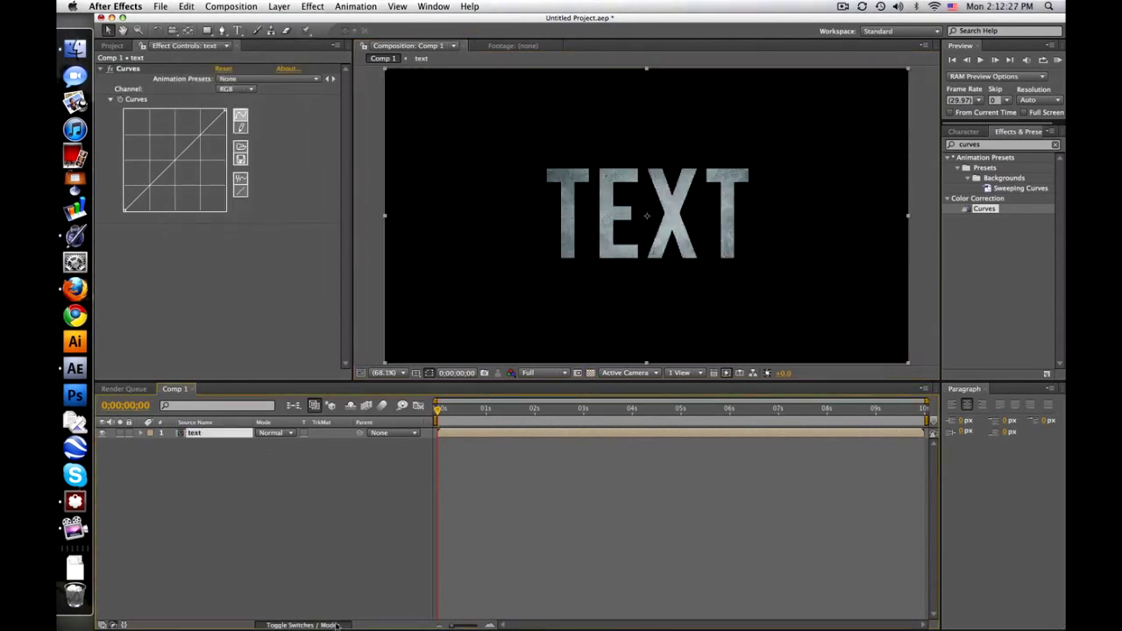
pyautogui.click(336, 625)
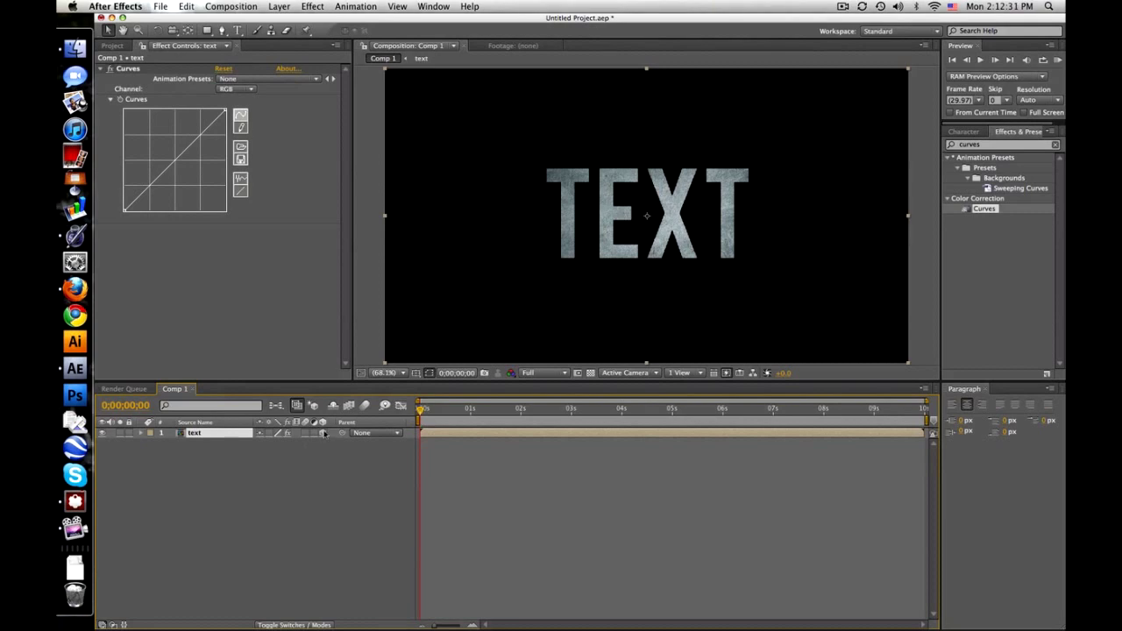
# Add a new camera to the composition with the default Camera Settings
pyautogui.click(279, 6)
pyautogui.moveTo(284, 21)
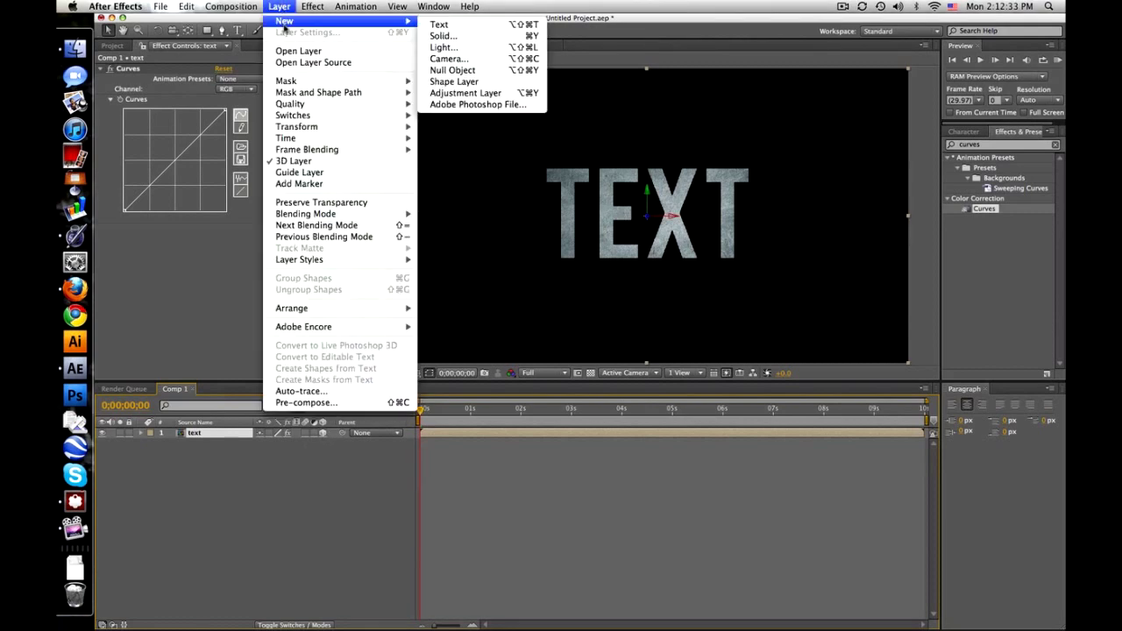
pyautogui.click(454, 60)
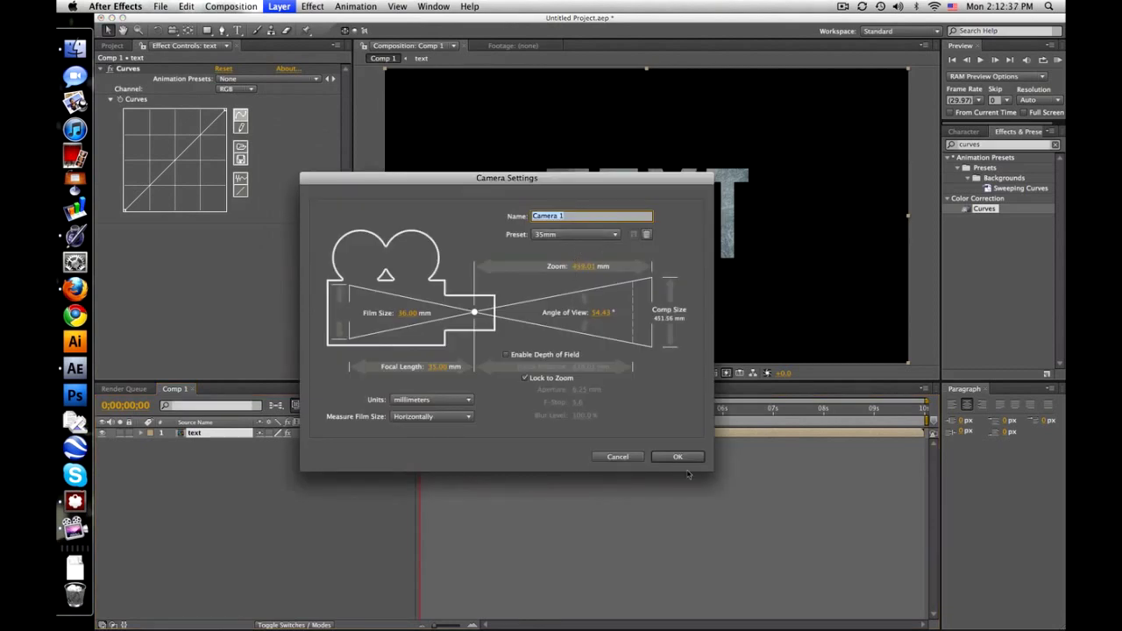
pyautogui.click(677, 457)
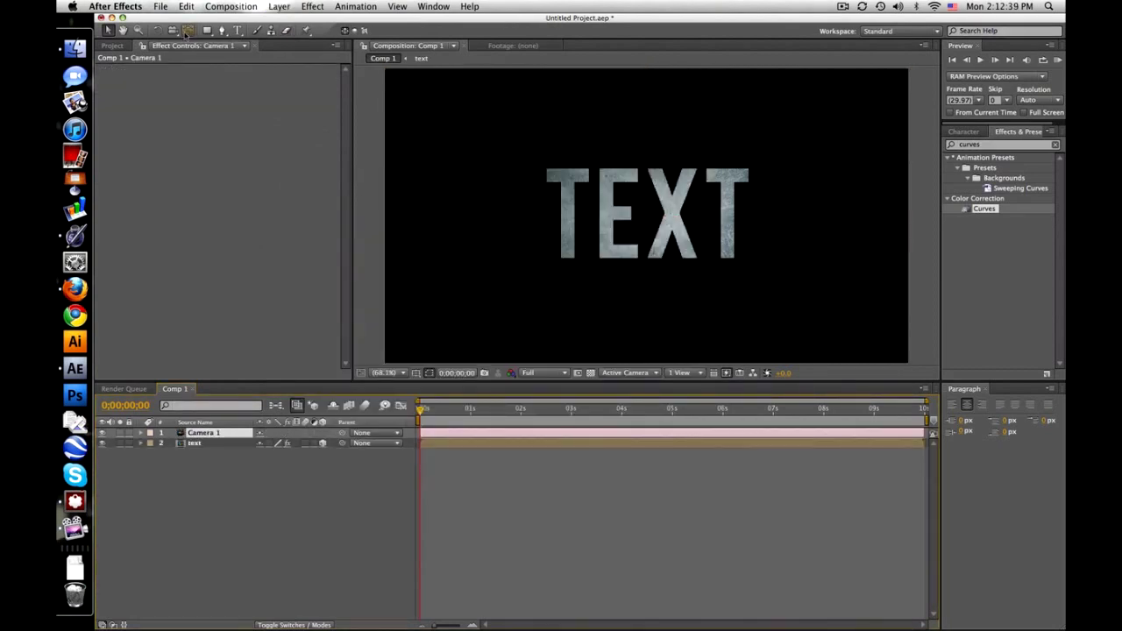
# Test-orbit the camera around TEXT, undo the orbit, and select the Camera 1 layer
pyautogui.moveTo(186, 34); pyautogui.dragTo(191, 44)
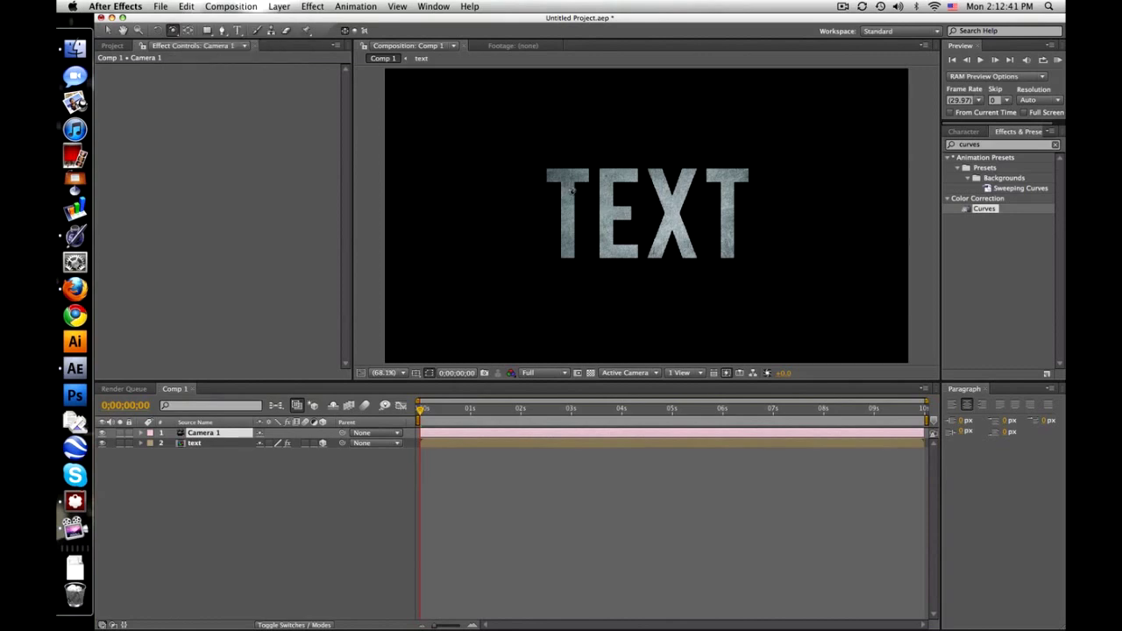
pyautogui.moveTo(571, 191); pyautogui.dragTo(613, 204)
pyautogui.click(186, 6)
pyautogui.click(189, 26)
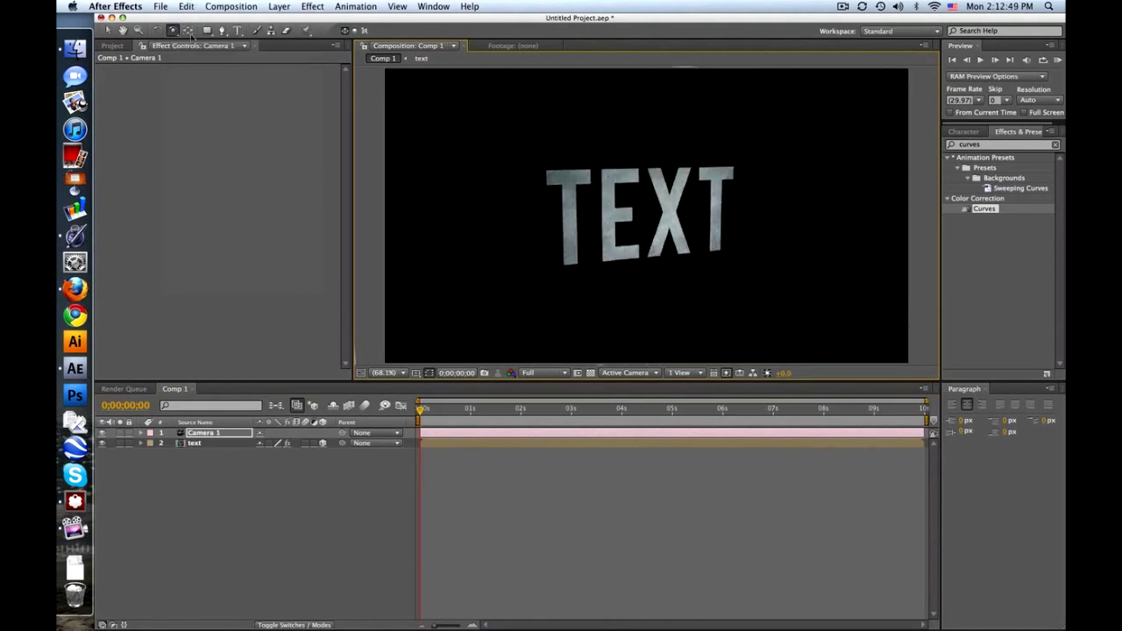
pyautogui.click(219, 444)
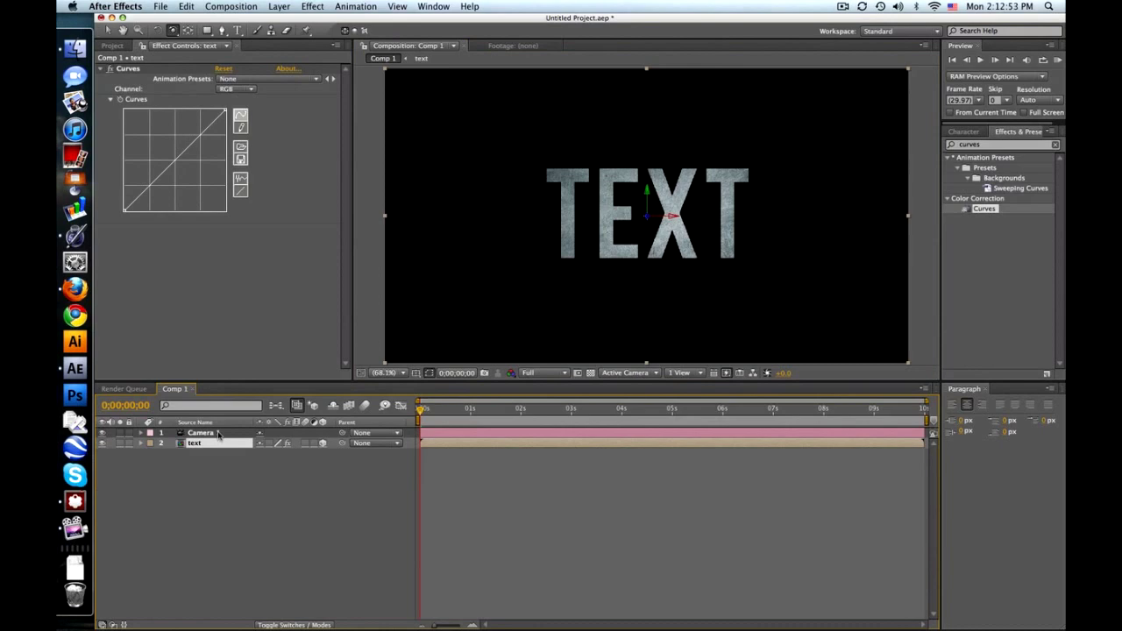
pyautogui.click(218, 433)
# Delete Camera 1, duplicate the text layer, and show Position for both copies
pyautogui.press('Delete')
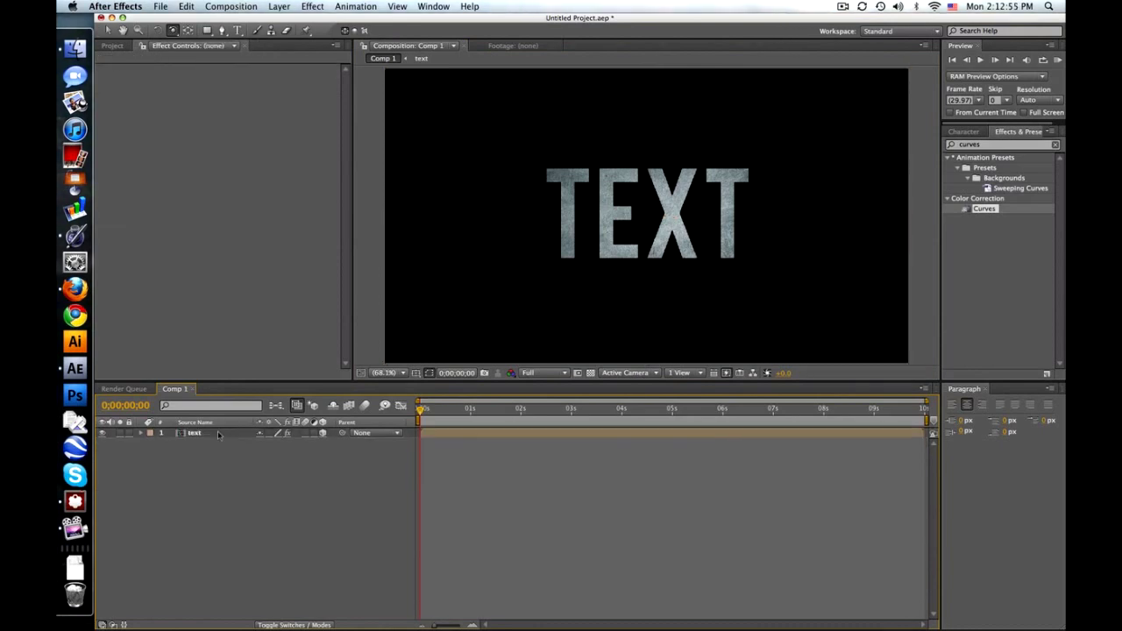
pyautogui.click(218, 433)
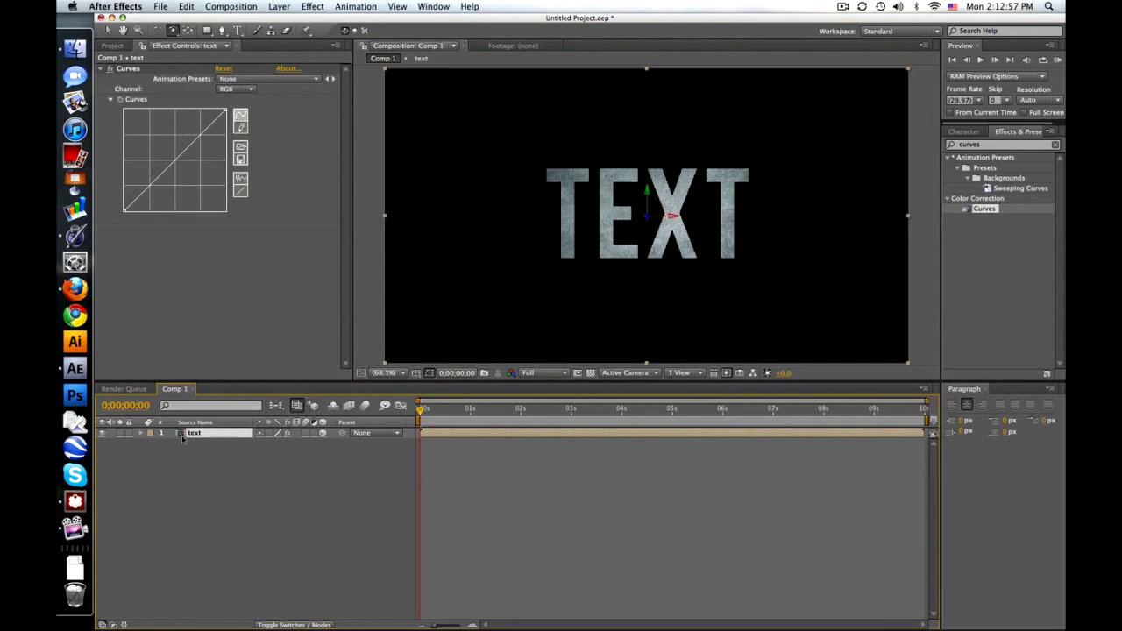
pyautogui.press('super+d')
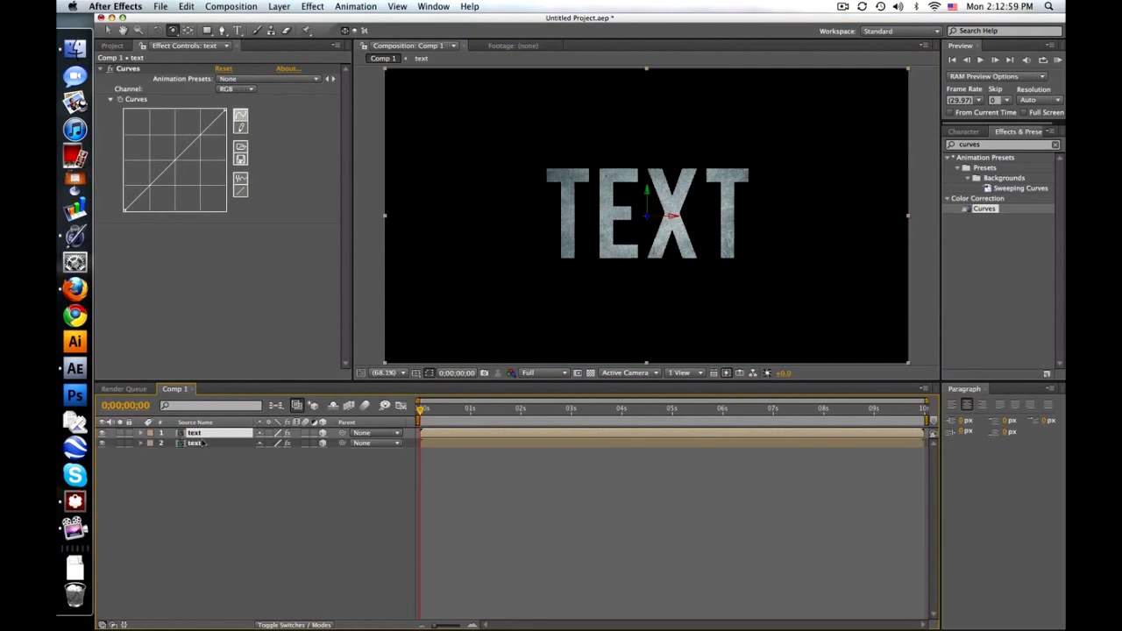
pyautogui.keyDown('shift'); pyautogui.click(202, 444); pyautogui.keyUp('shift')
pyautogui.press('p')
# Set the second text layer's Position Z to 20
pyautogui.click(203, 453)
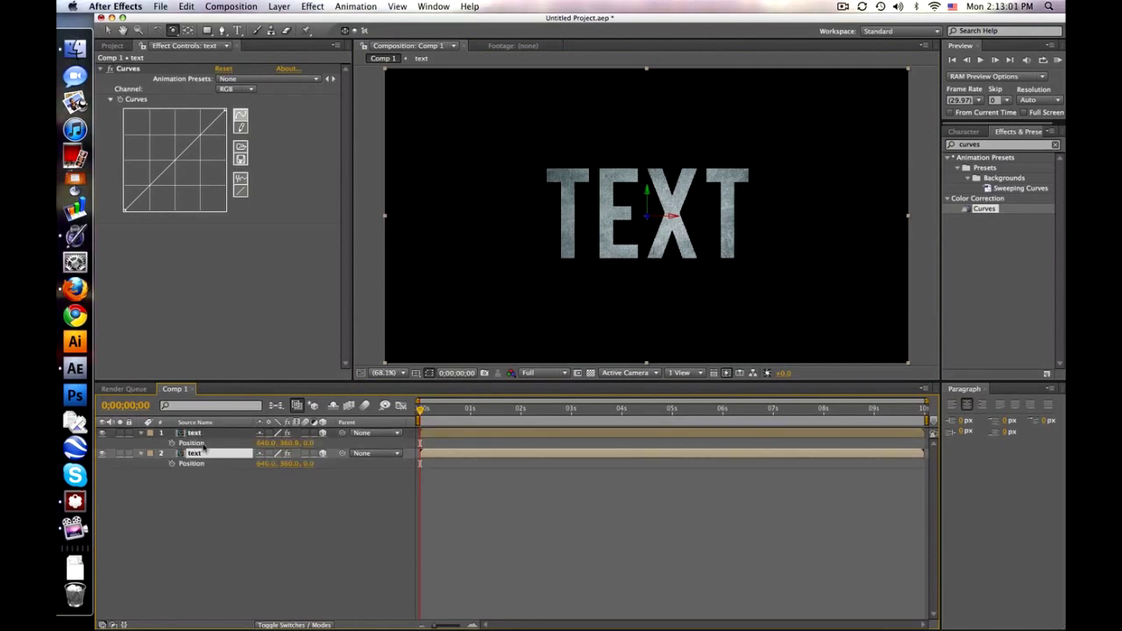
pyautogui.click(309, 463)
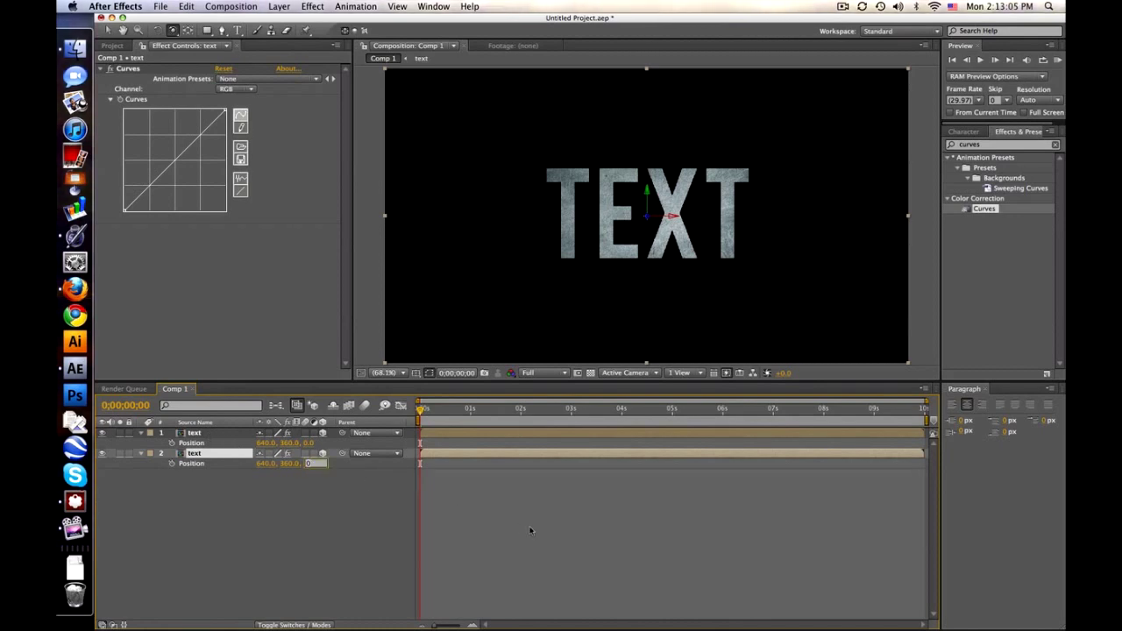
pyautogui.write('10')
pyautogui.press('Return')
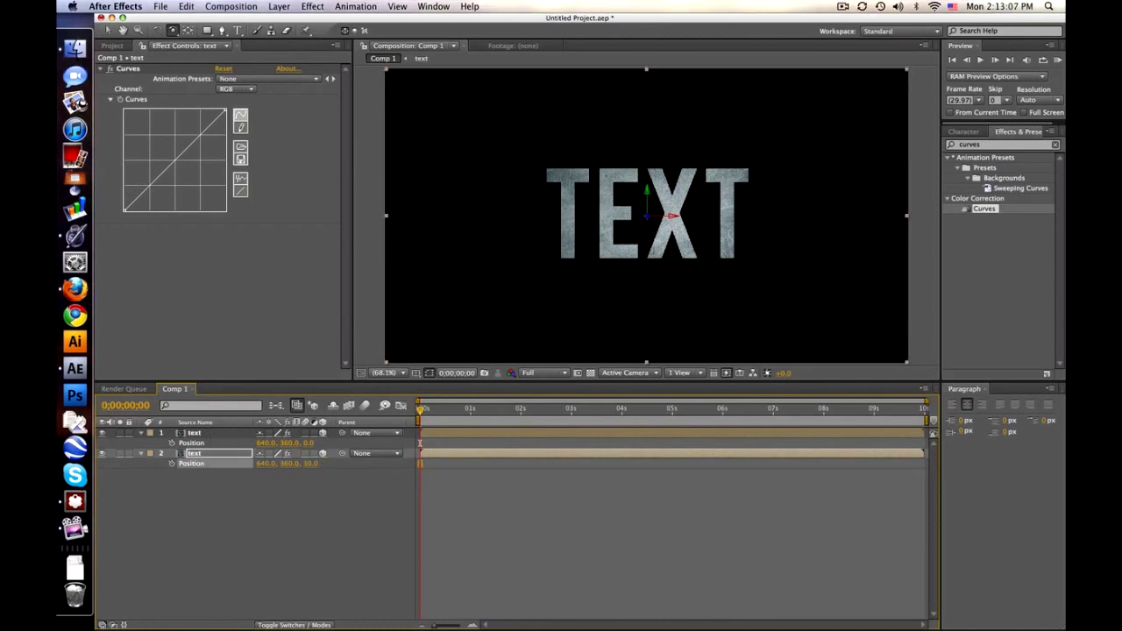
pyautogui.click(248, 531)
pyautogui.click(313, 464)
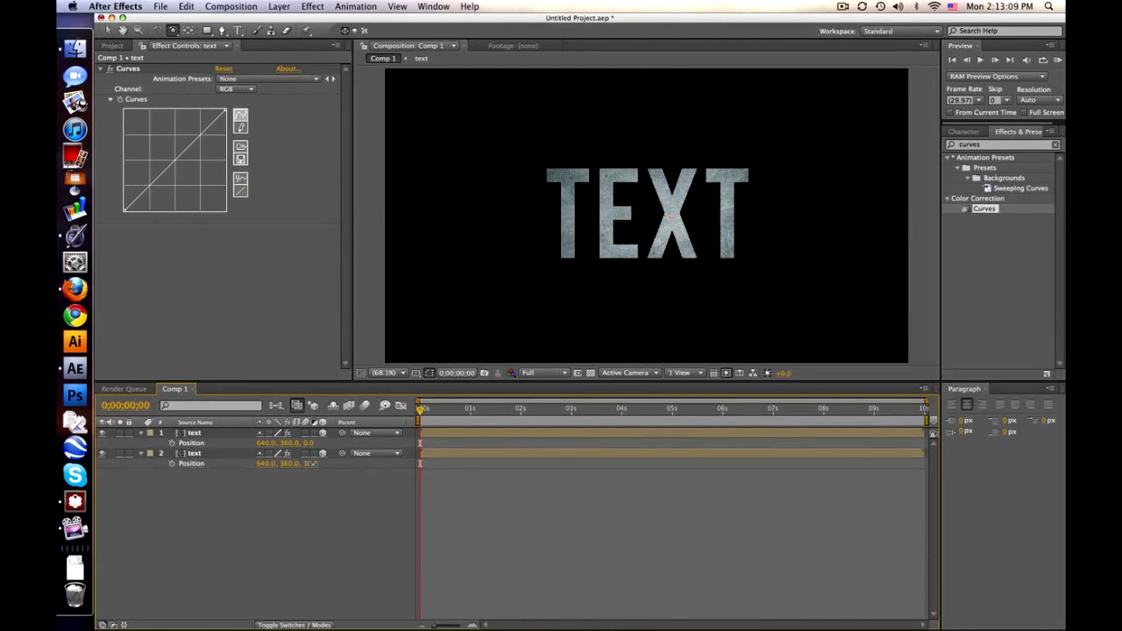
pyautogui.write('20')
pyautogui.press('Return')
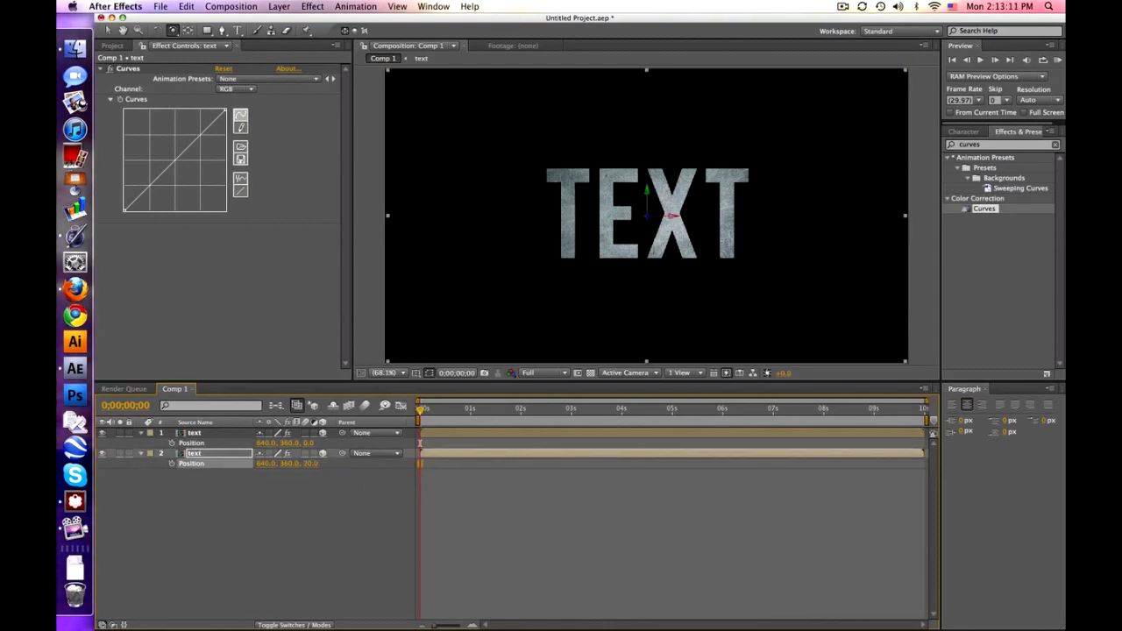
# Duplicate the text layer twice more and set the fourth copy's Z to 60
pyautogui.click(222, 455)
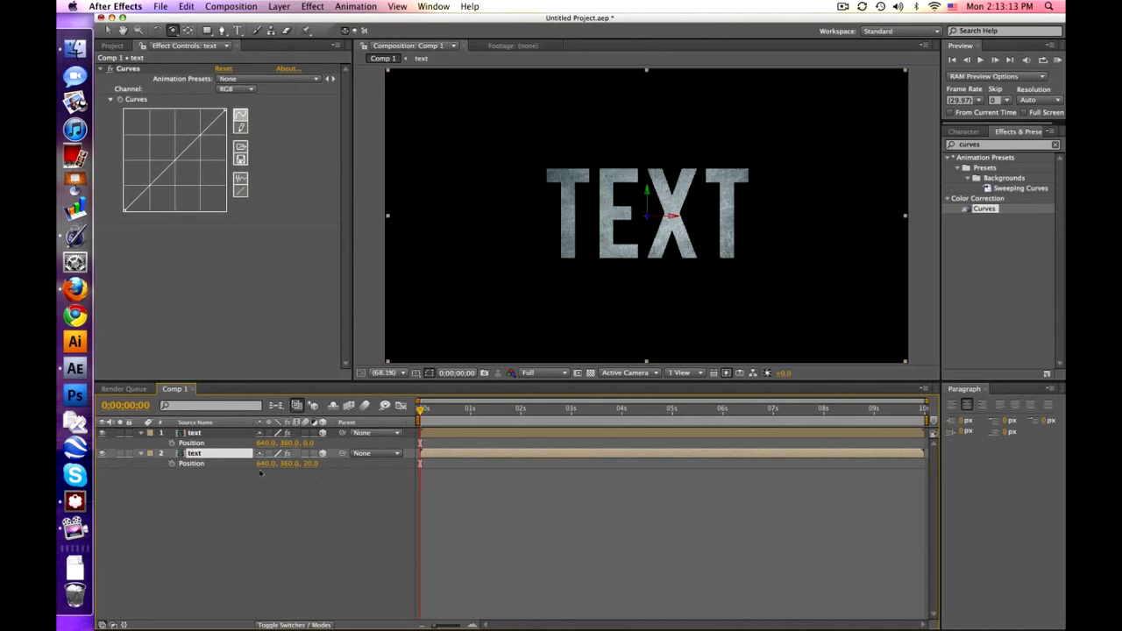
pyautogui.hotkey('ctrl', 'd')
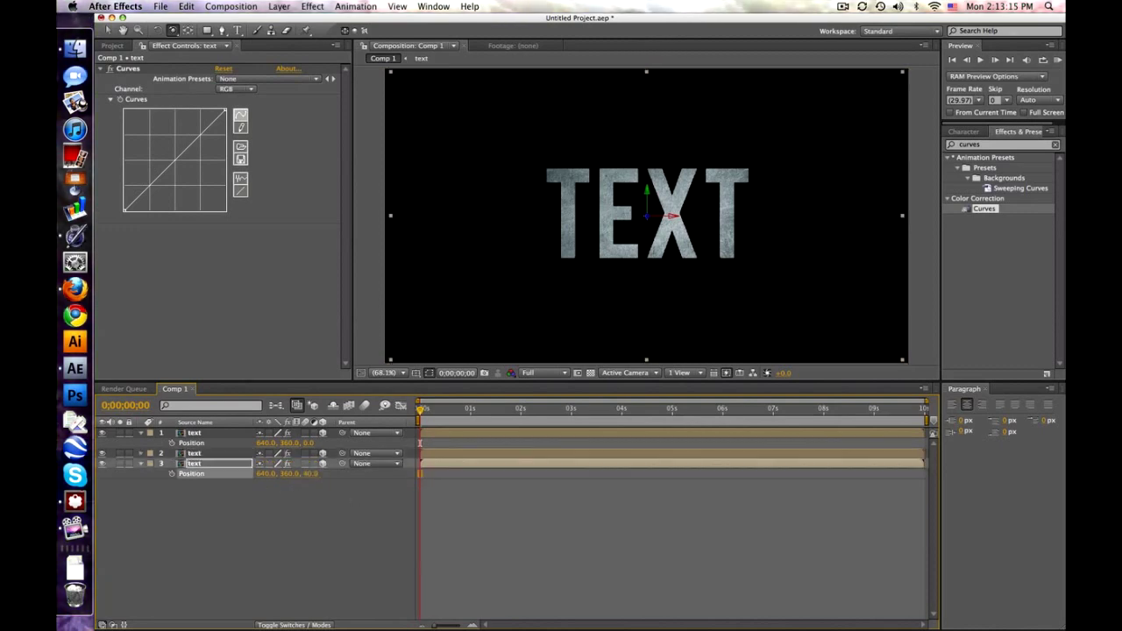
pyautogui.click(239, 462)
pyautogui.hotkey('ctrl', 'd')
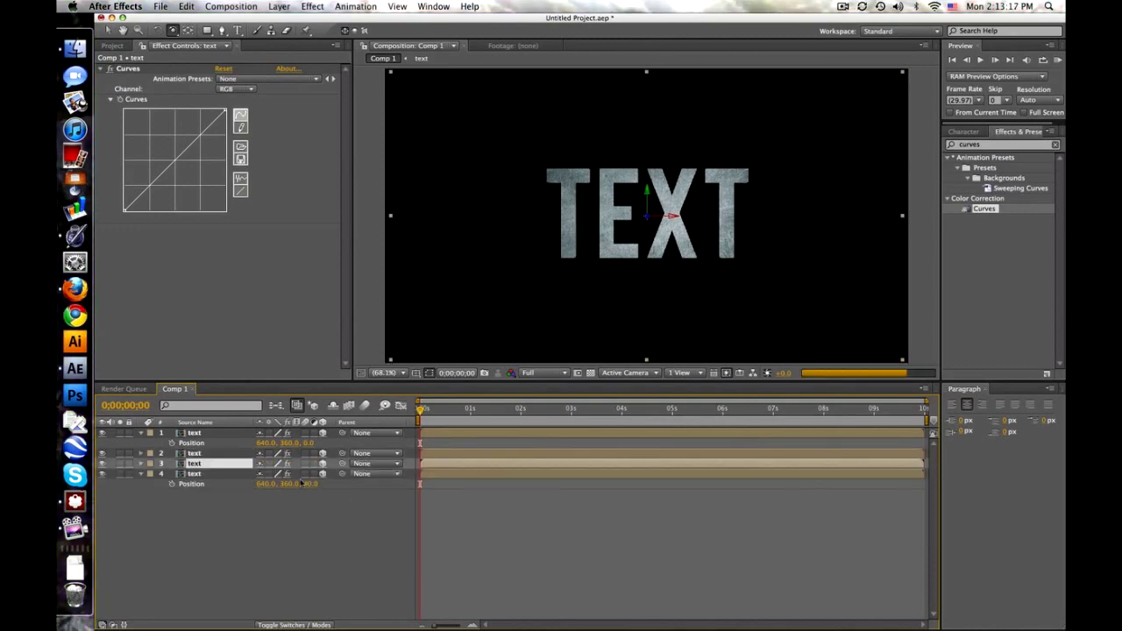
pyautogui.click(309, 484)
pyautogui.write('60')
pyautogui.press('Return')
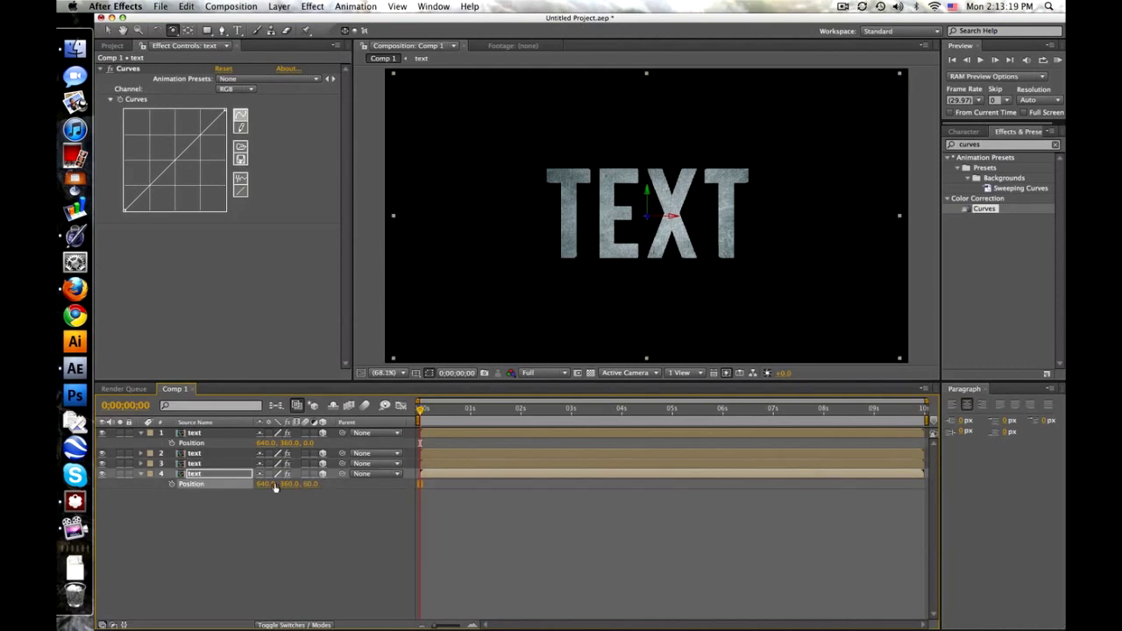
# Add two more duplicates at Z 80 and Z 100, then select the top text layer
pyautogui.hotkey('ctrl', 'd')
pyautogui.click(309, 494)
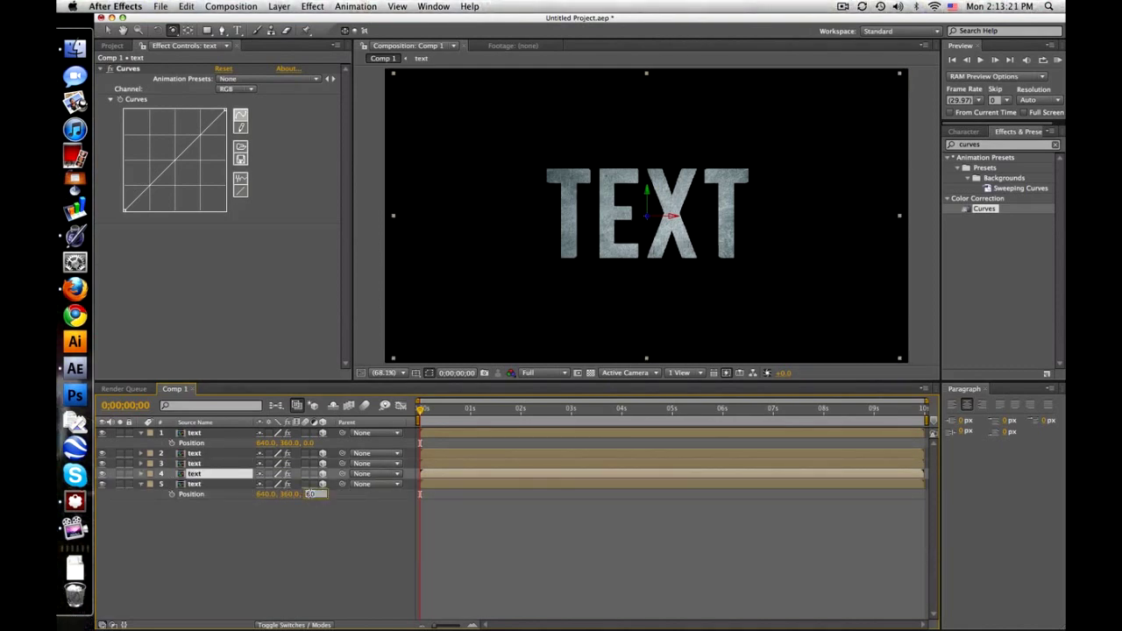
pyautogui.write('80')
pyautogui.press('Return')
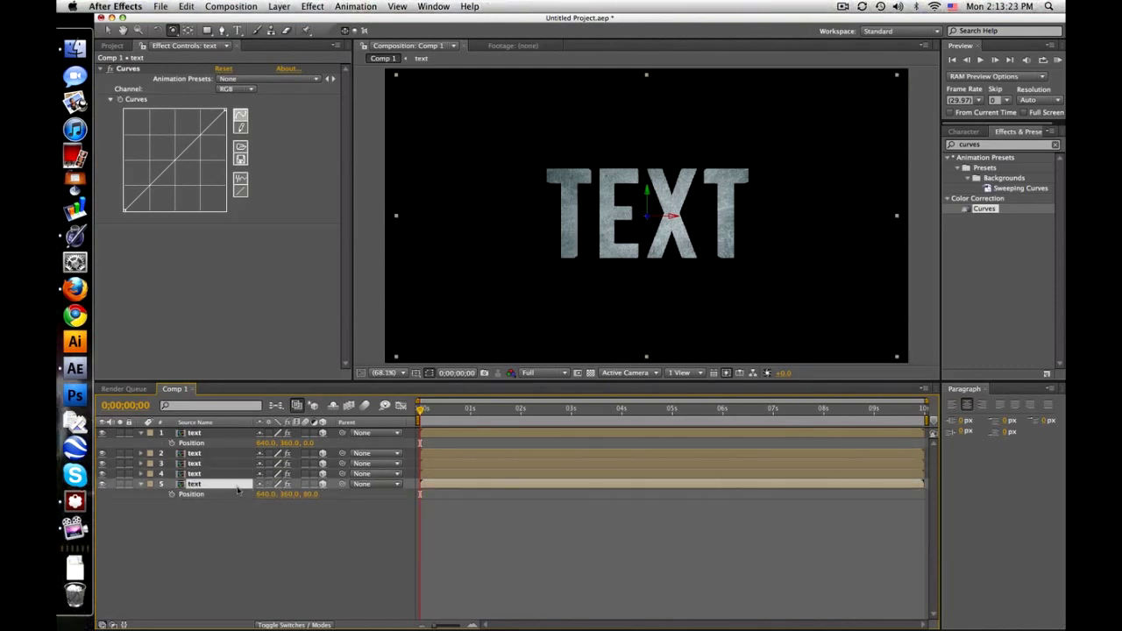
pyautogui.hotkey('ctrl', 'd')
pyautogui.click(310, 504)
pyautogui.write('100')
pyautogui.press('Return')
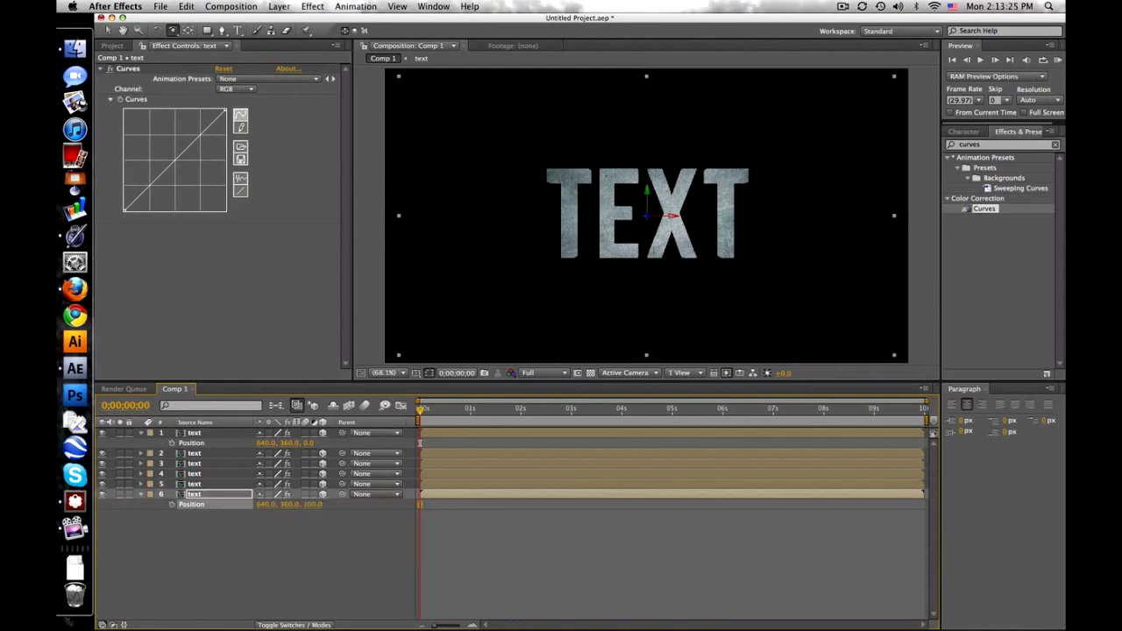
pyautogui.click(305, 560)
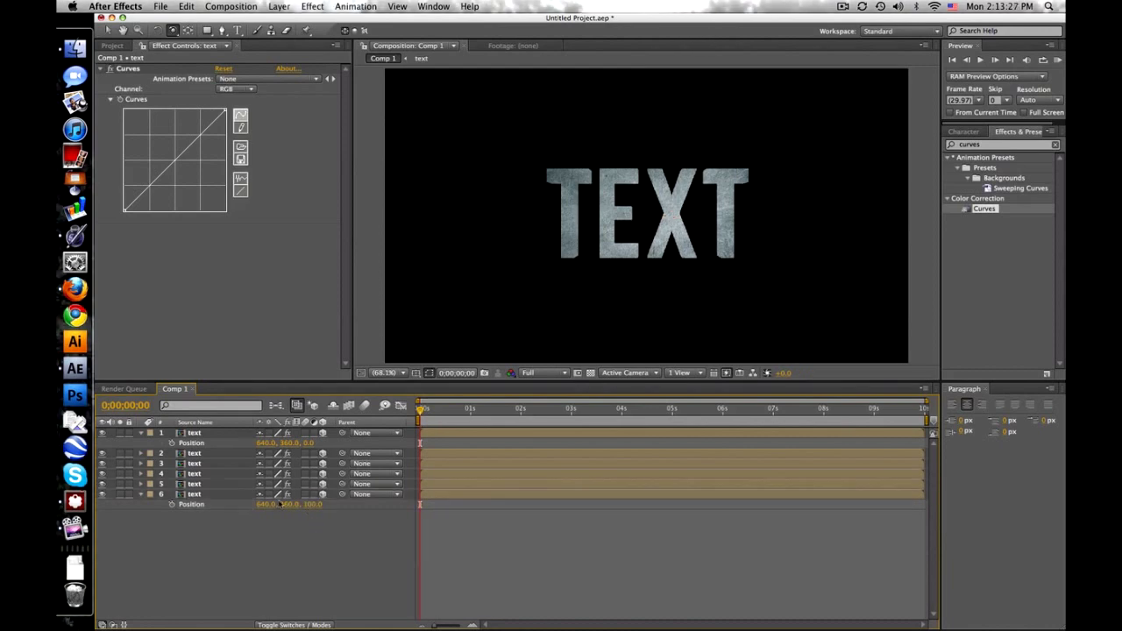
pyautogui.click(232, 434)
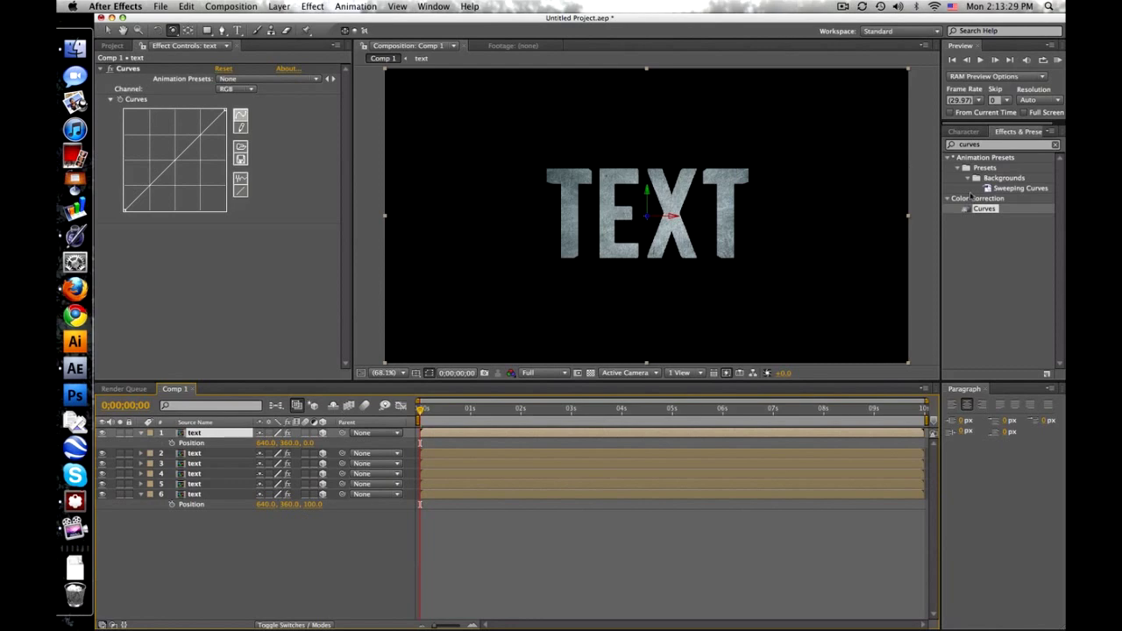
# Apply Bevel Alpha from Effects & Presets to the top text layer
pyautogui.press('super+5')
pyautogui.write('bevel')
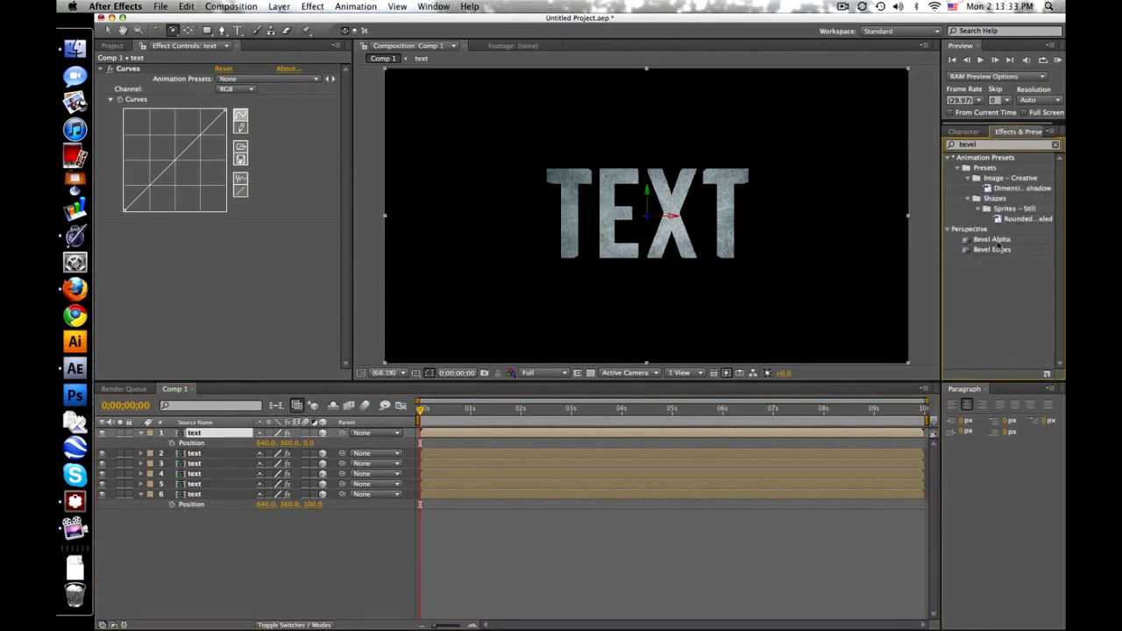
pyautogui.moveTo(995, 240); pyautogui.dragTo(246, 435)
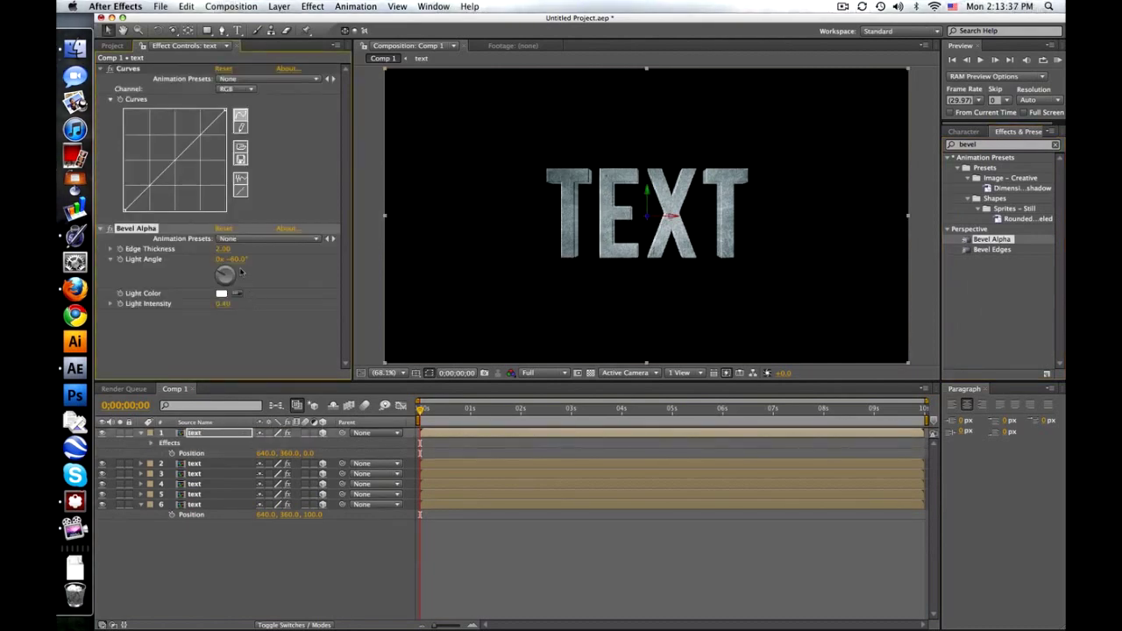
# Paste the Bevel Alpha effect onto the lower text layers
pyautogui.click(207, 464)
pyautogui.click(222, 473)
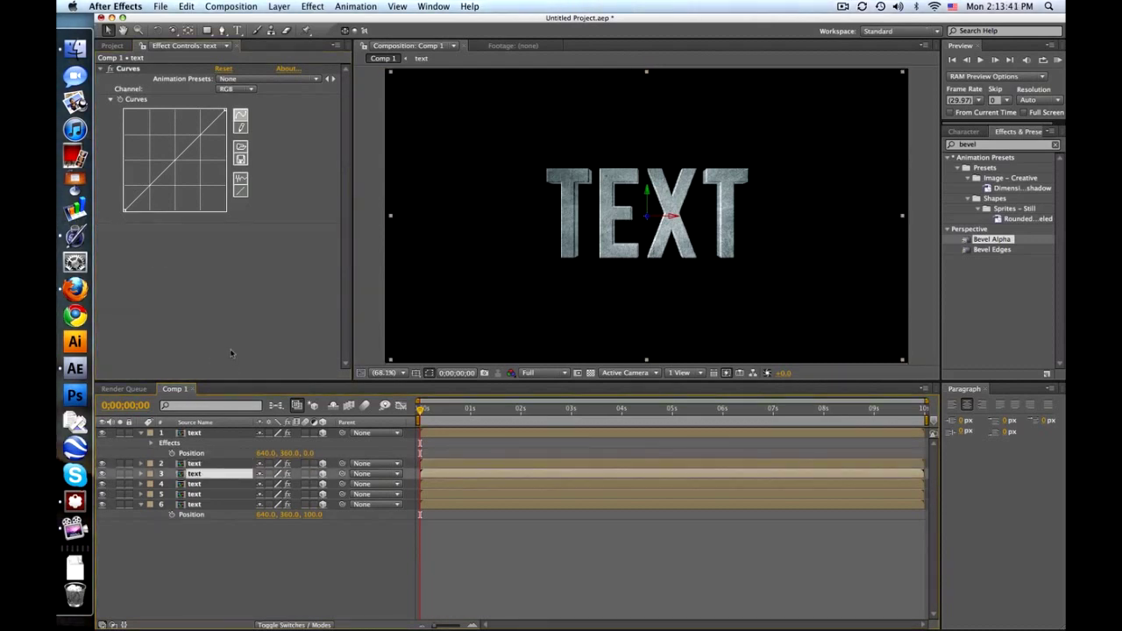
pyautogui.click(227, 483)
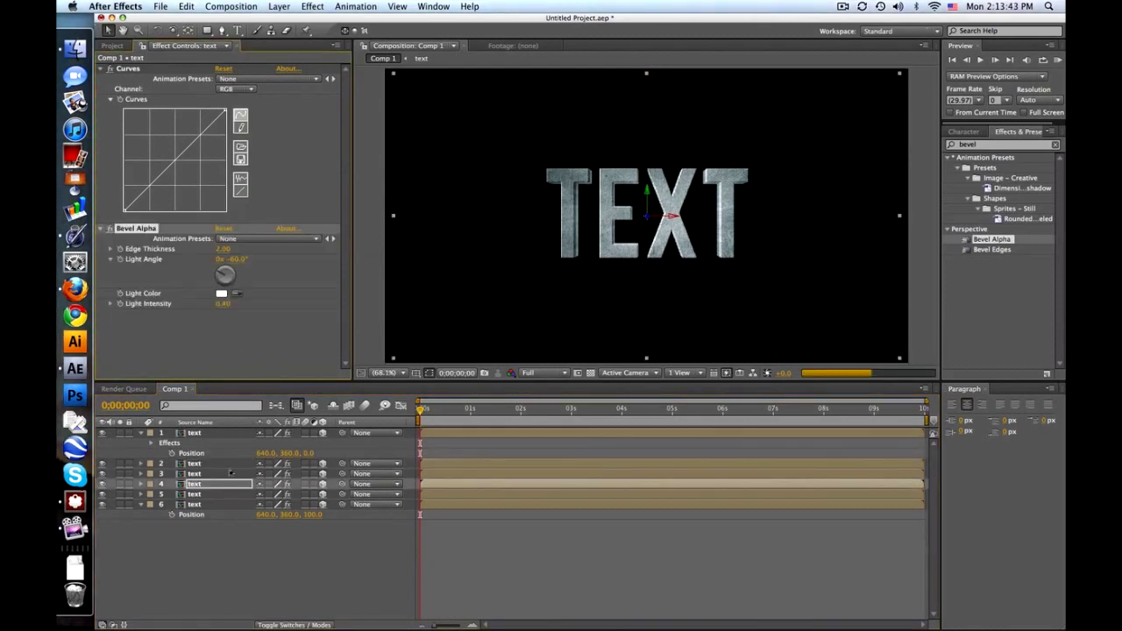
pyautogui.click(226, 494)
pyautogui.click(226, 504)
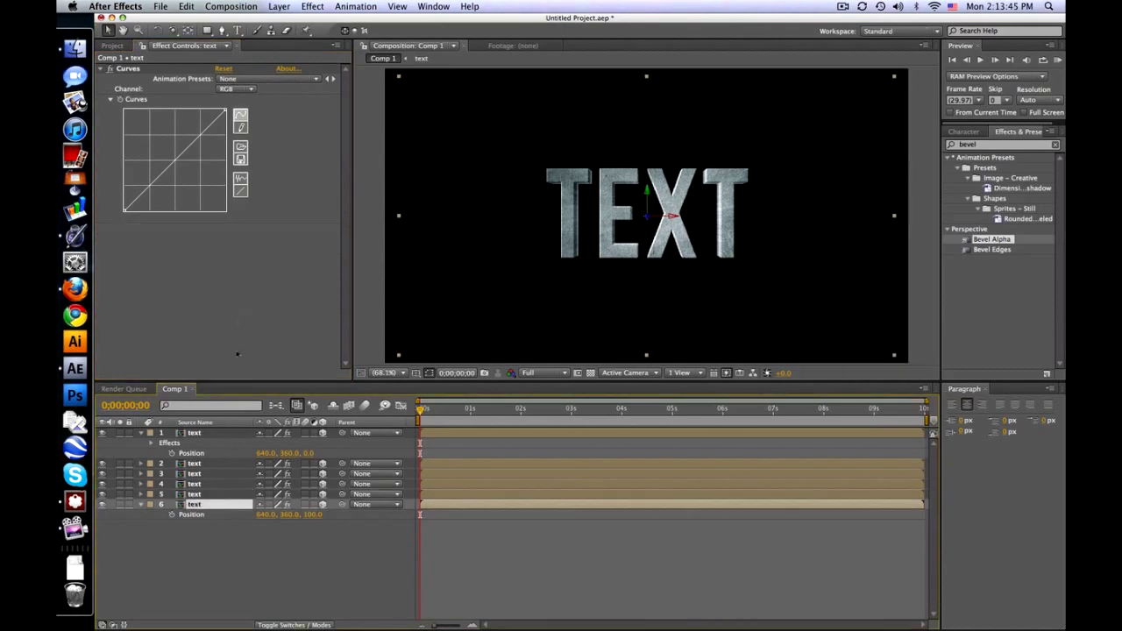
pyautogui.press('super+alt+shift+e')
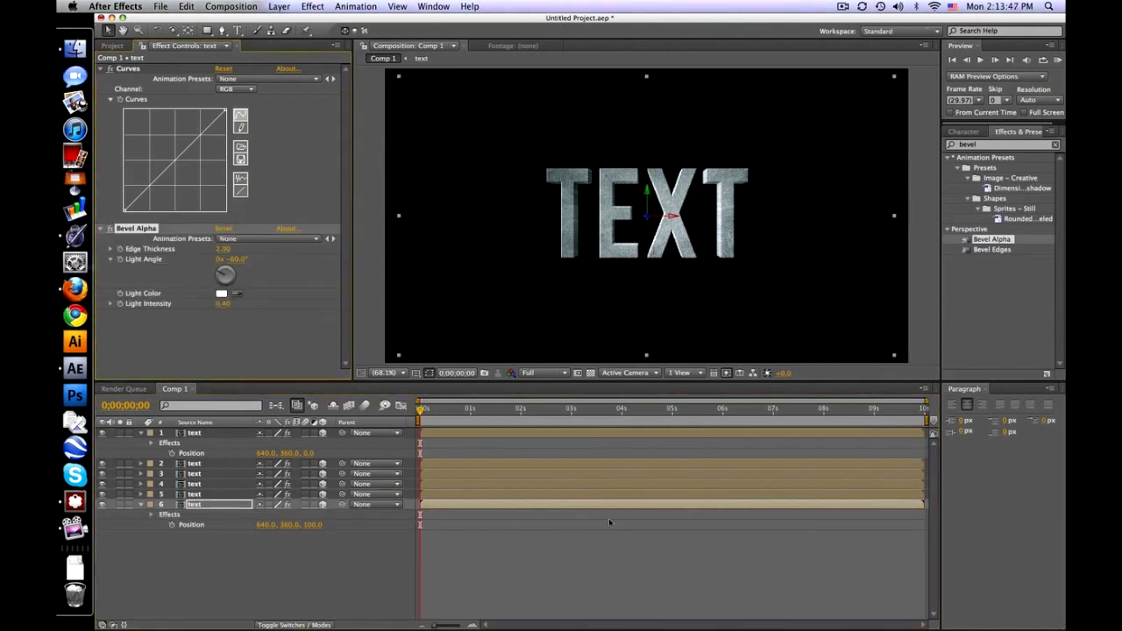
pyautogui.click(609, 522)
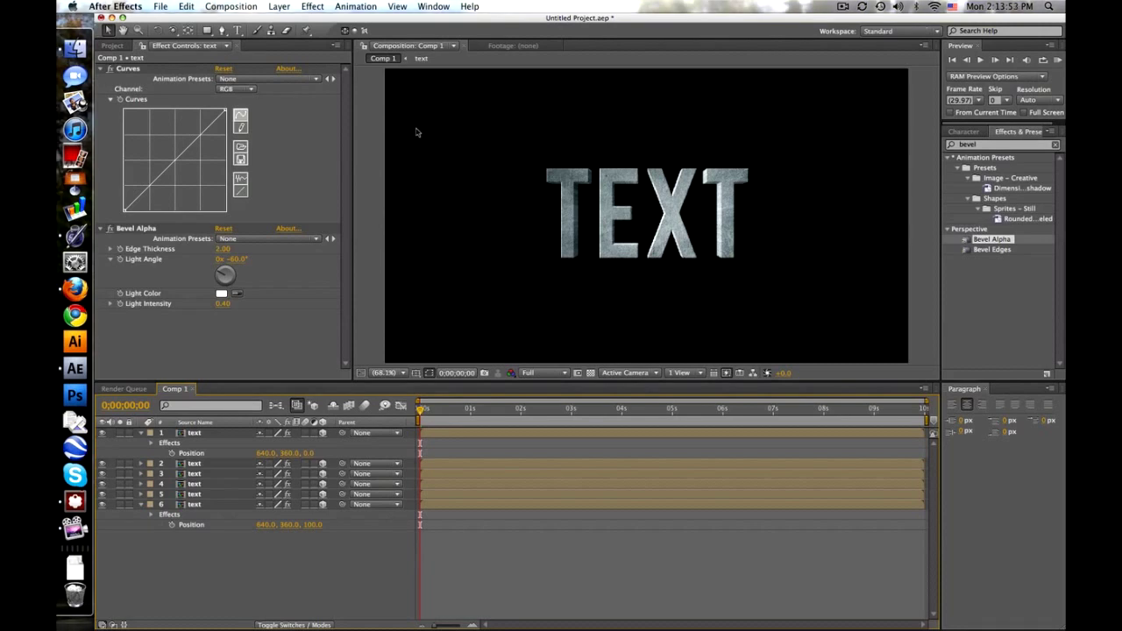
# Pre-compose all six text layers into a precomp named '3d text'
pyautogui.click(140, 433)
pyautogui.click(194, 433)
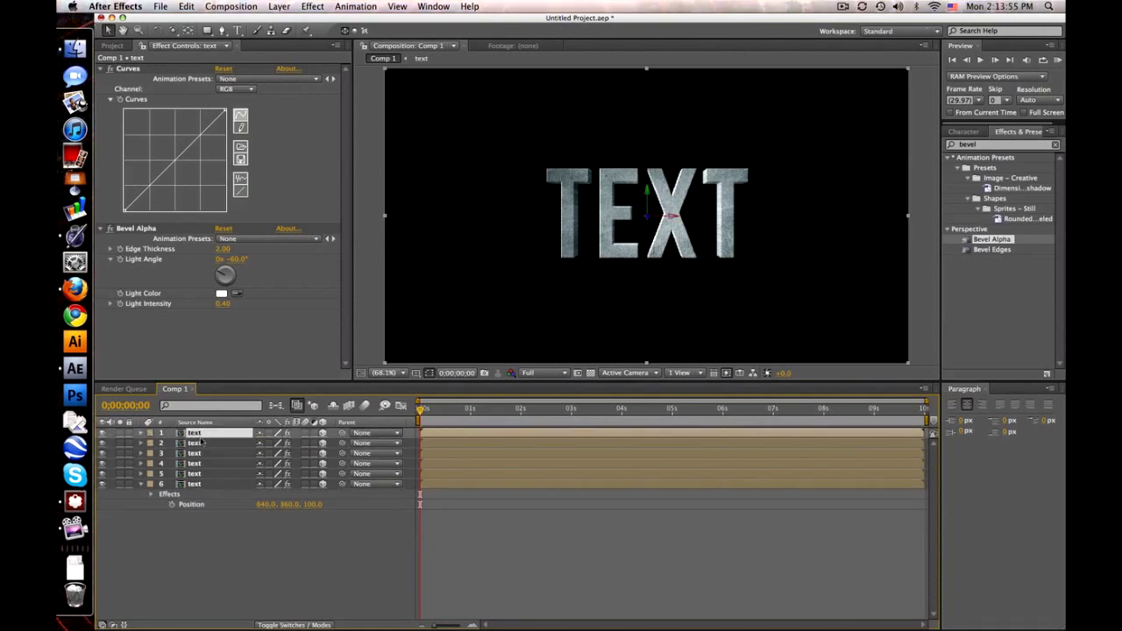
pyautogui.click(141, 485)
pyautogui.keyDown('shift'); pyautogui.click(195, 485); pyautogui.keyUp('shift')
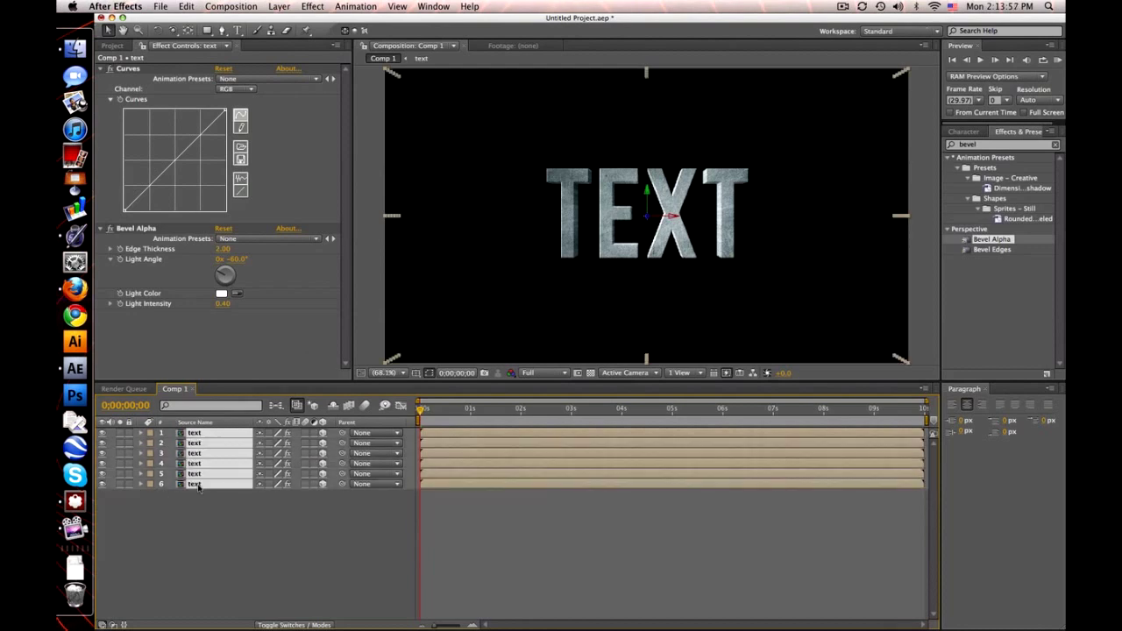
pyautogui.click(315, 7)
pyautogui.click(302, 402)
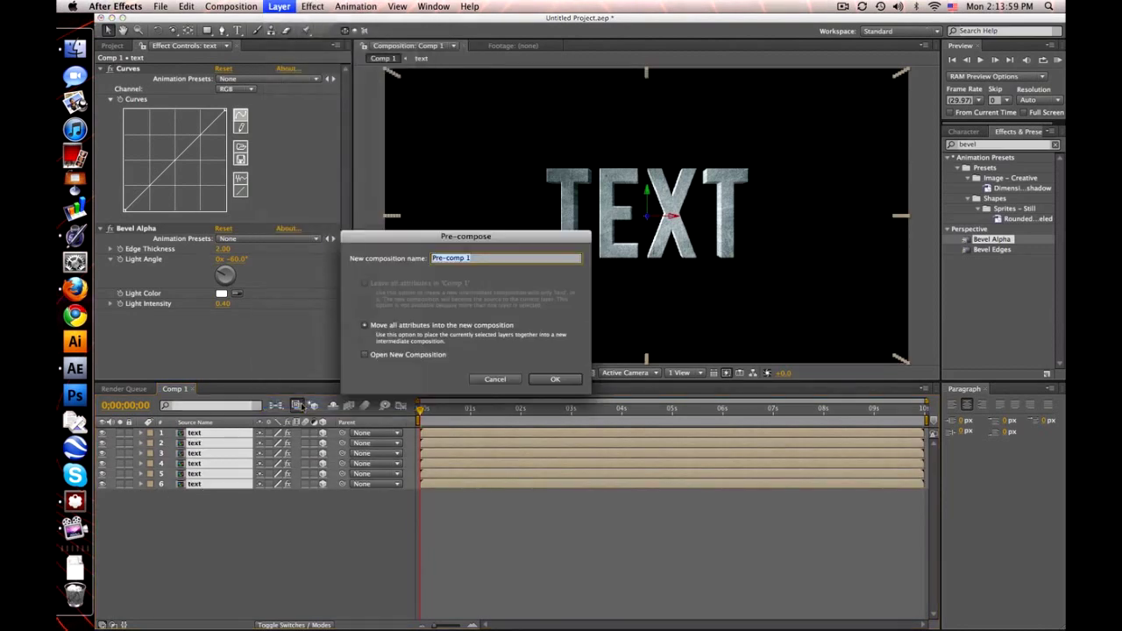
pyautogui.write('3d text')
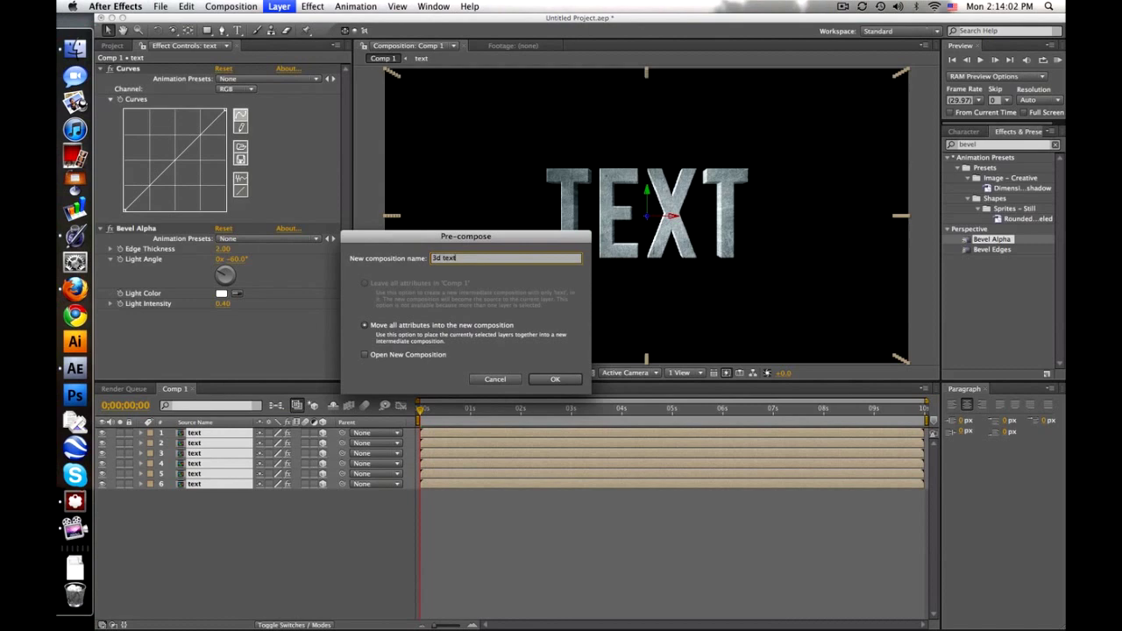
pyautogui.press('Return')
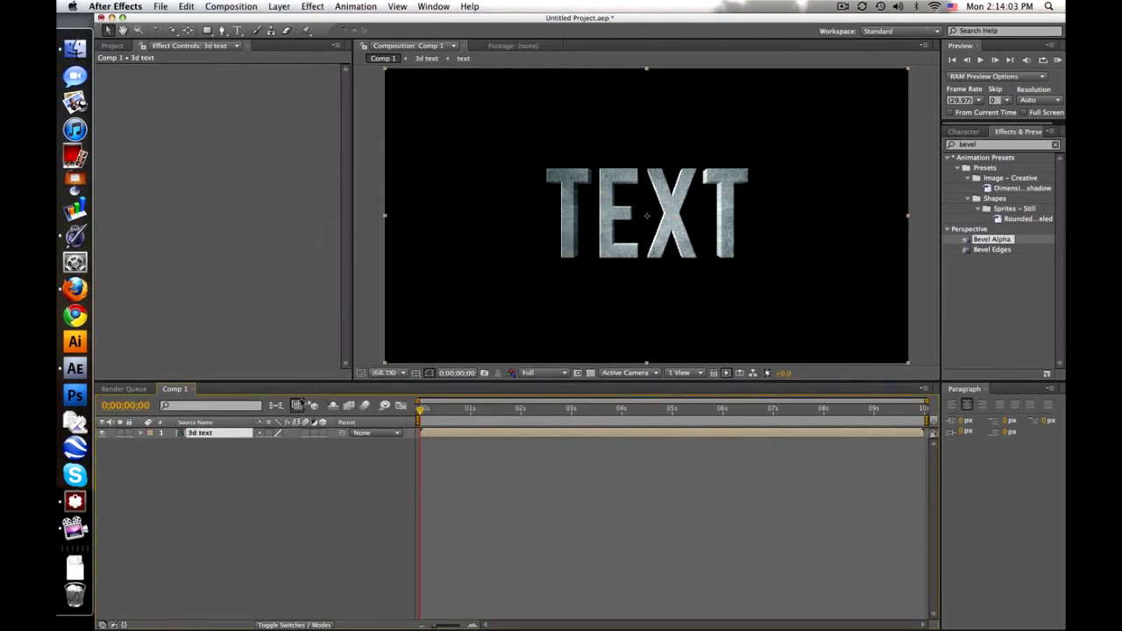
# Add a camera with default settings and dismiss the 2D layers warning
pyautogui.click(232, 6)
pyautogui.moveTo(279, 6)
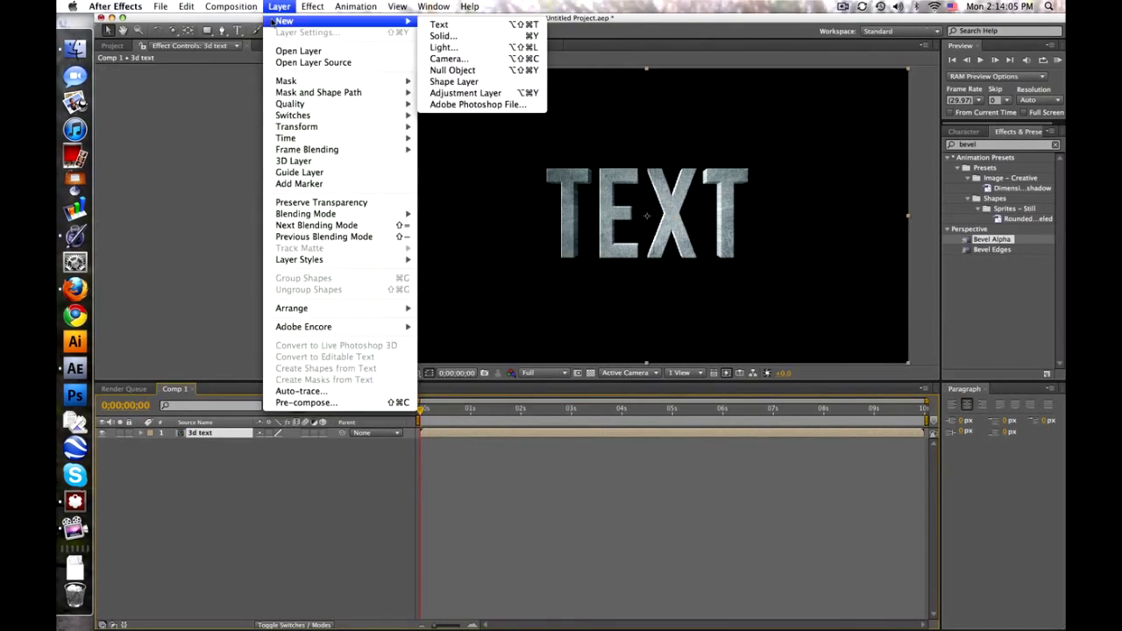
pyautogui.click(449, 58)
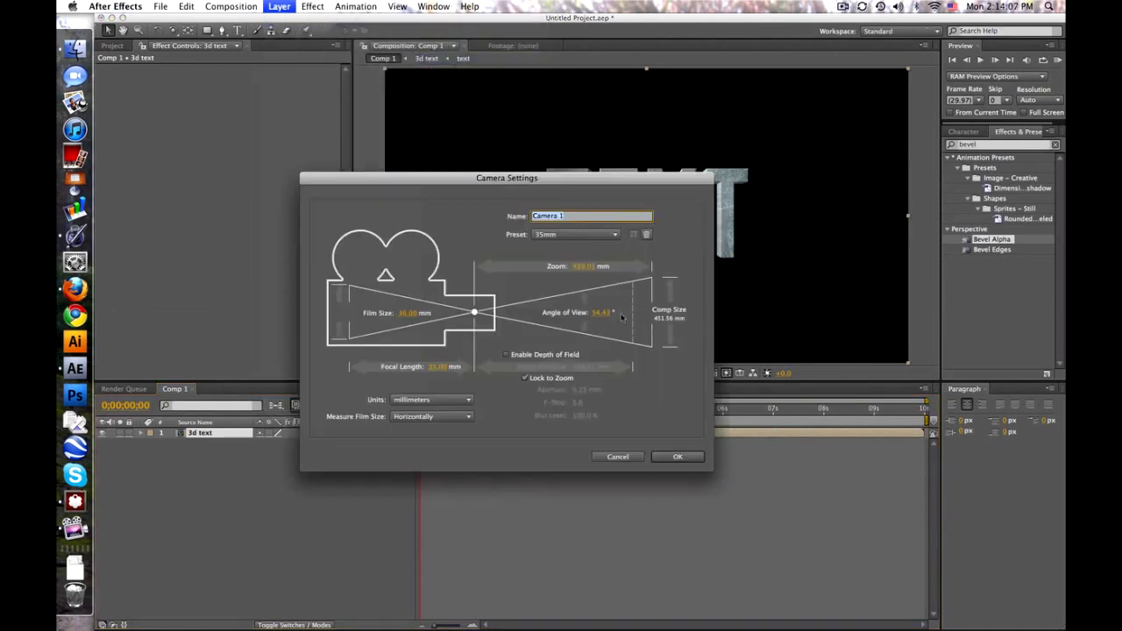
pyautogui.click(677, 455)
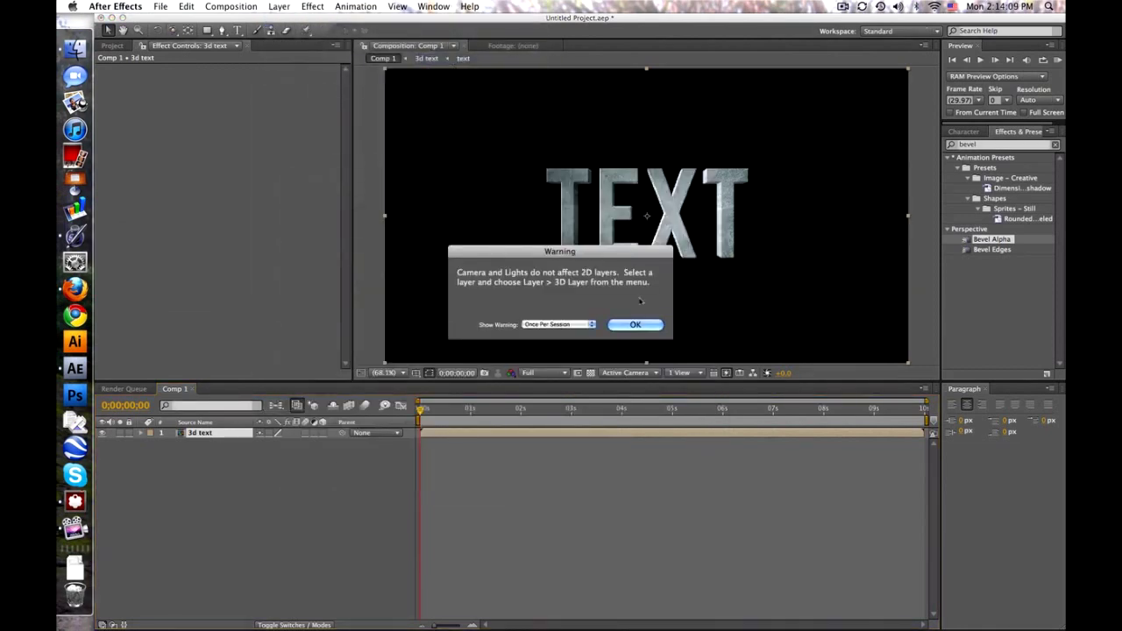
pyautogui.click(658, 324)
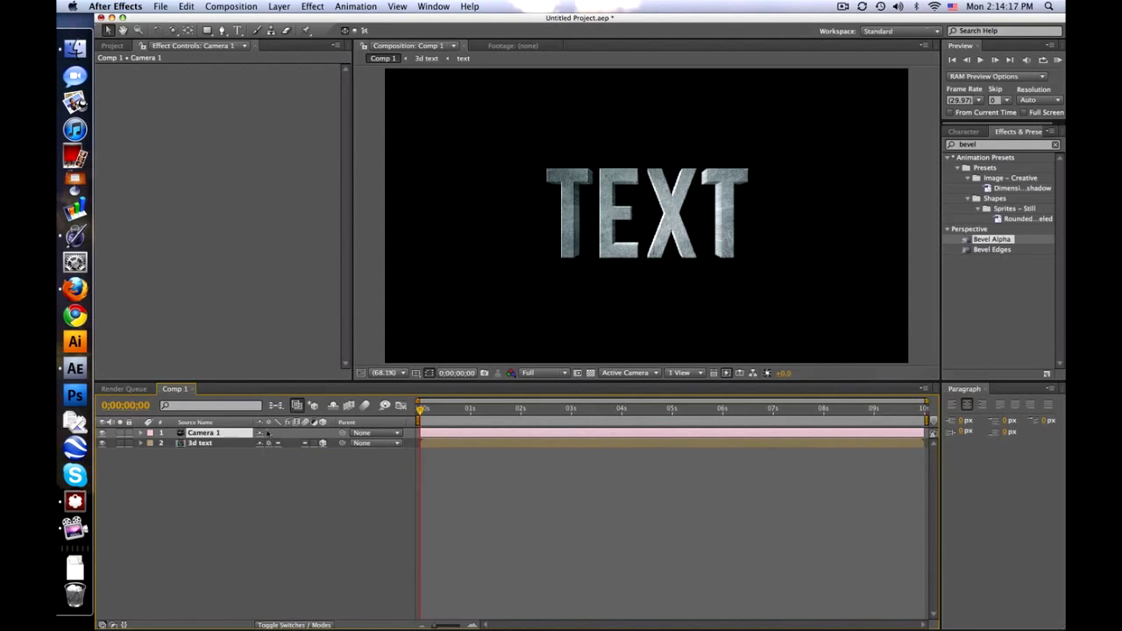
pyautogui.click(172, 30)
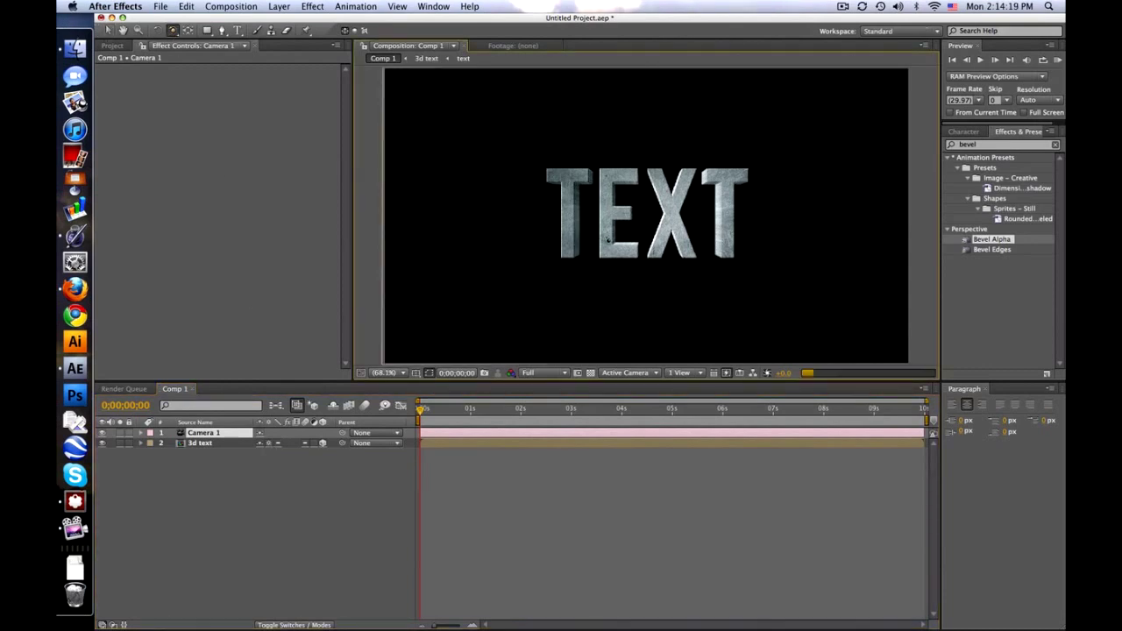
pyautogui.moveTo(557, 226); pyautogui.dragTo(609, 225)
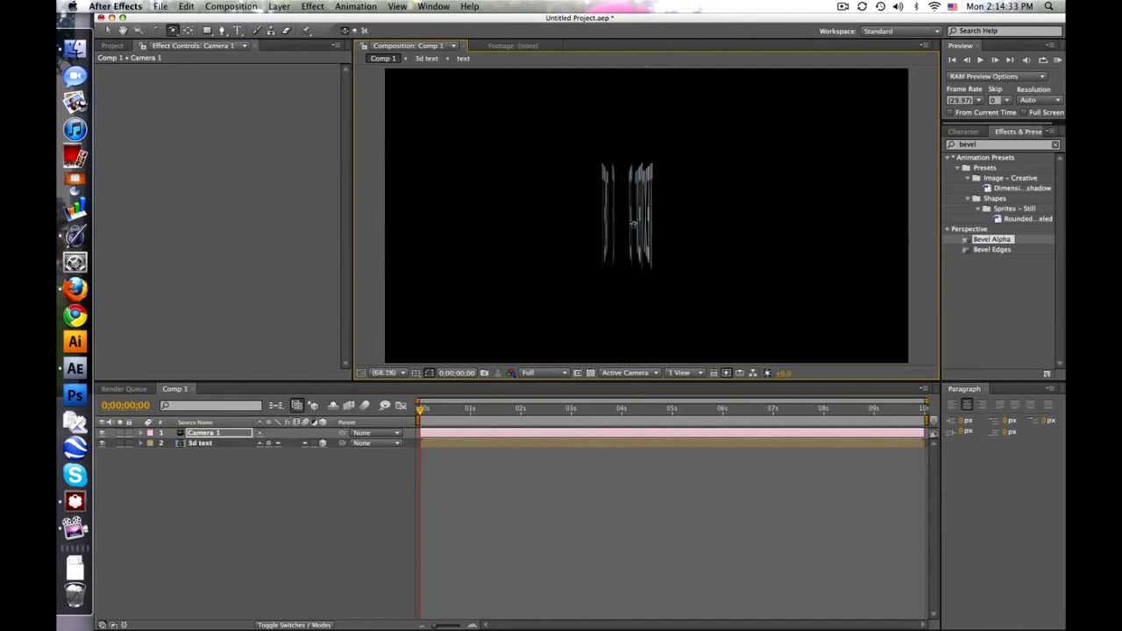
pyautogui.moveTo(611, 224); pyautogui.dragTo(741, 189)
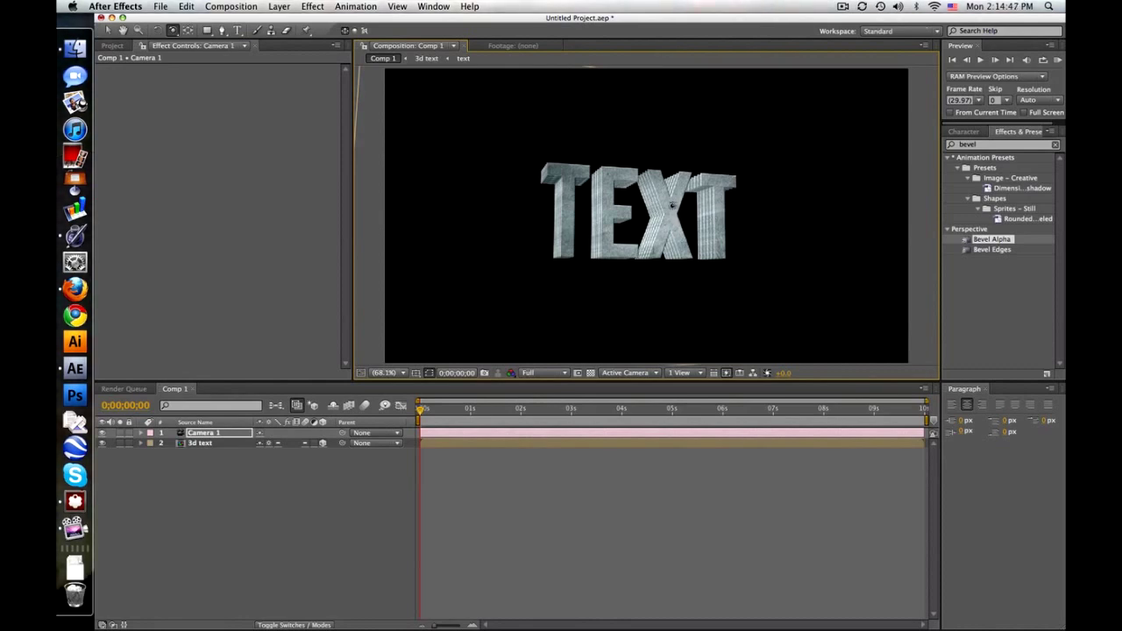
pyautogui.moveTo(672, 204); pyautogui.dragTo(646, 220)
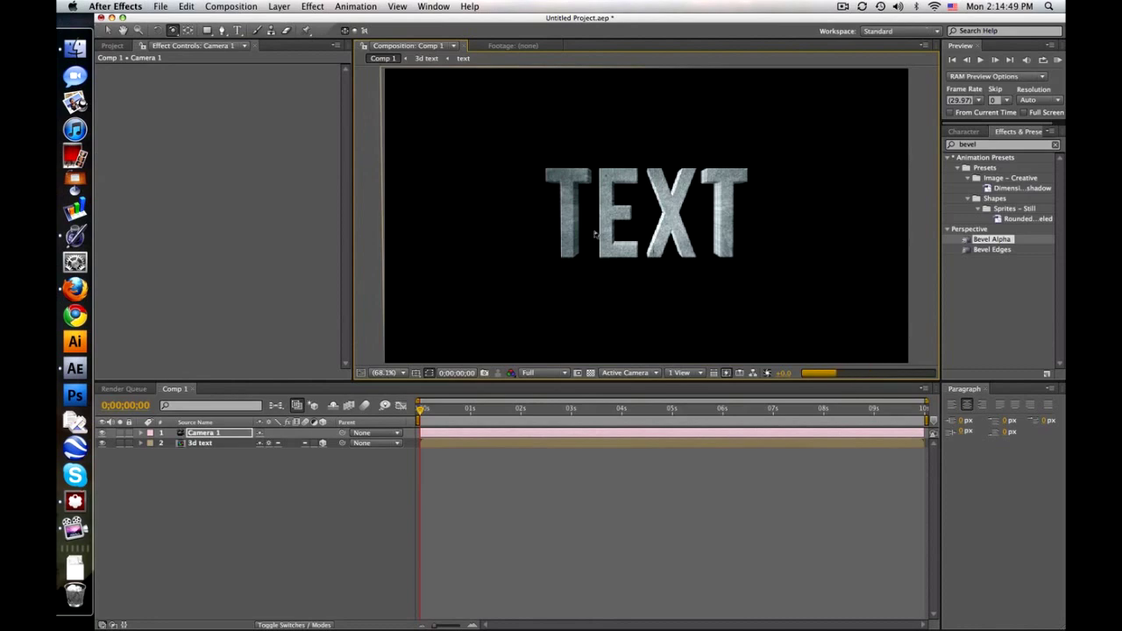
pyautogui.click(187, 7)
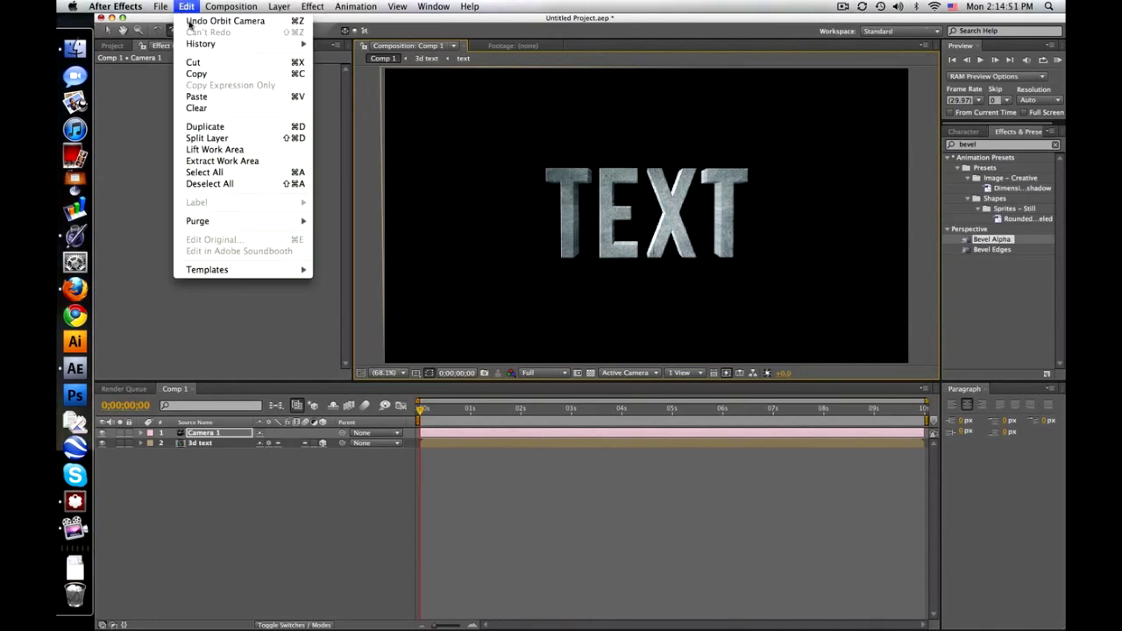
pyautogui.click(189, 21)
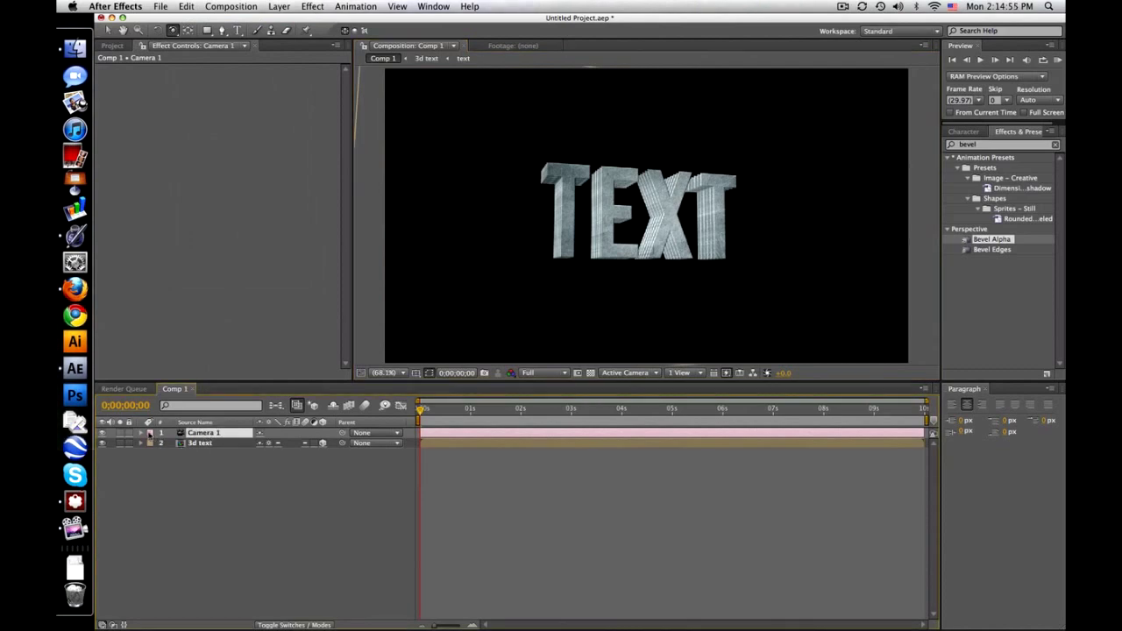
pyautogui.click(141, 434)
pyautogui.click(265, 443)
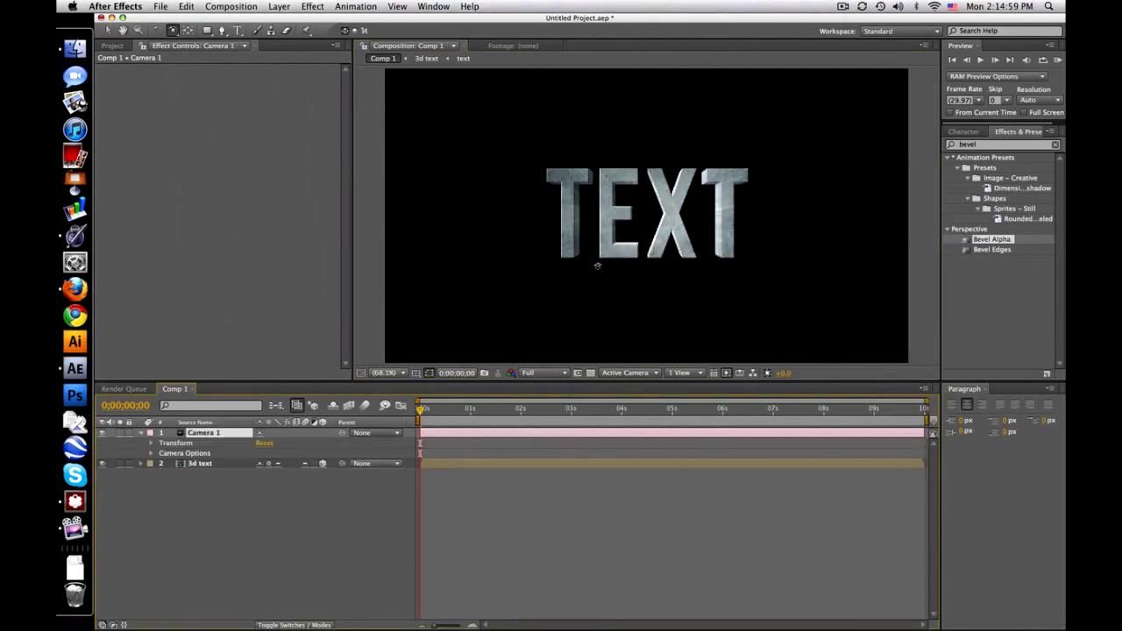
pyautogui.click(141, 434)
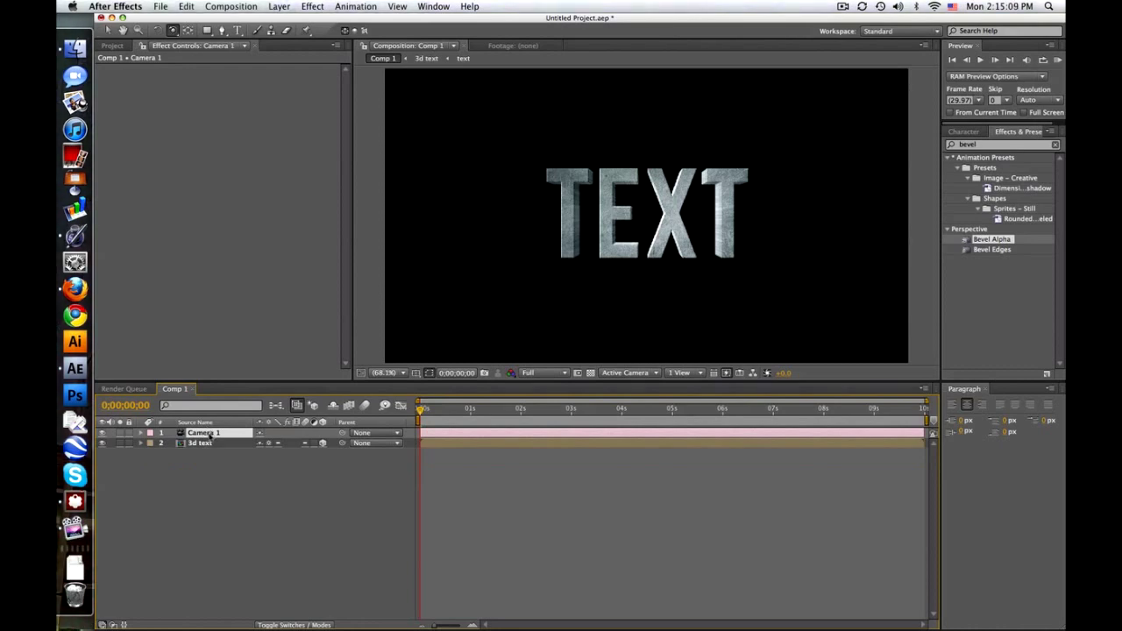
# Create a new dark gray solid 720 pixels wide and 720 high
pyautogui.click(292, 6)
pyautogui.moveTo(287, 20)
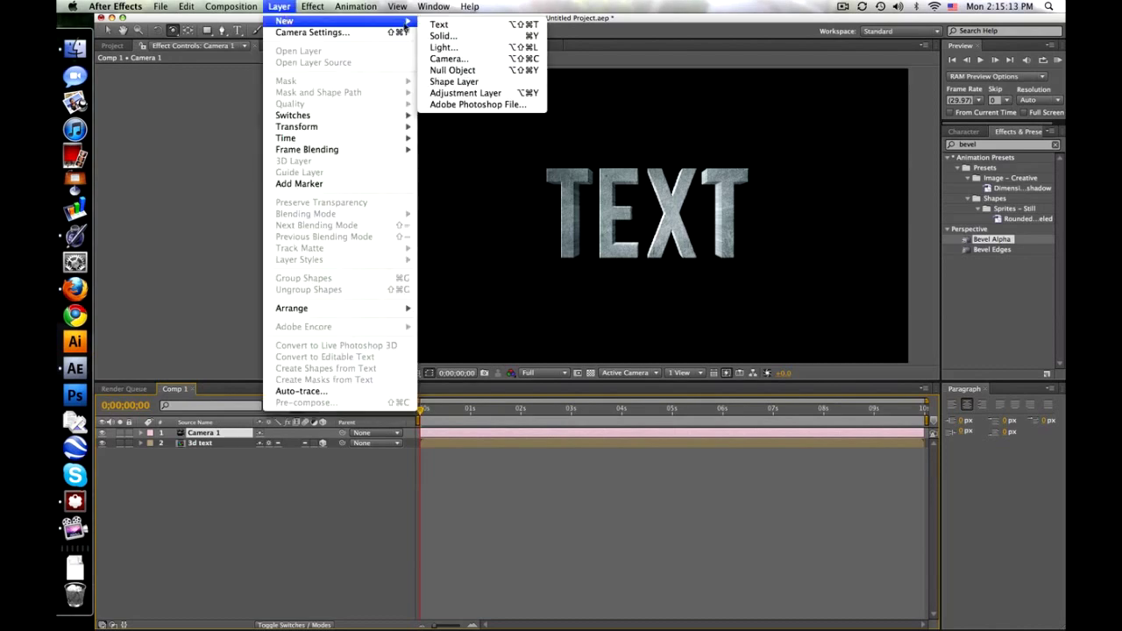
pyautogui.click(455, 32)
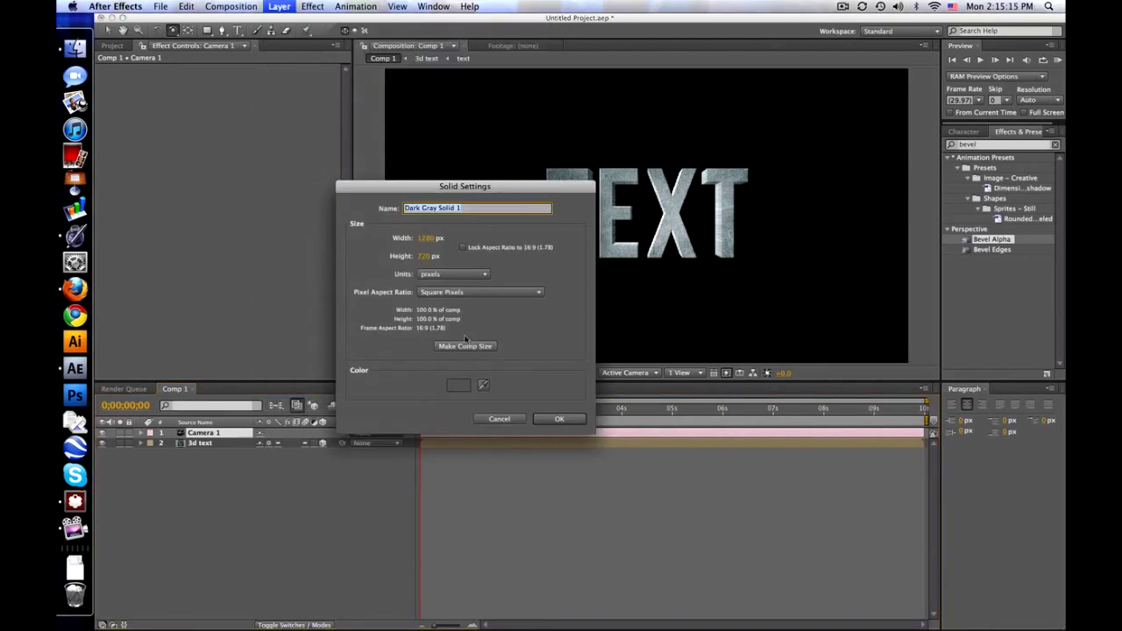
pyautogui.click(429, 239)
pyautogui.write('720')
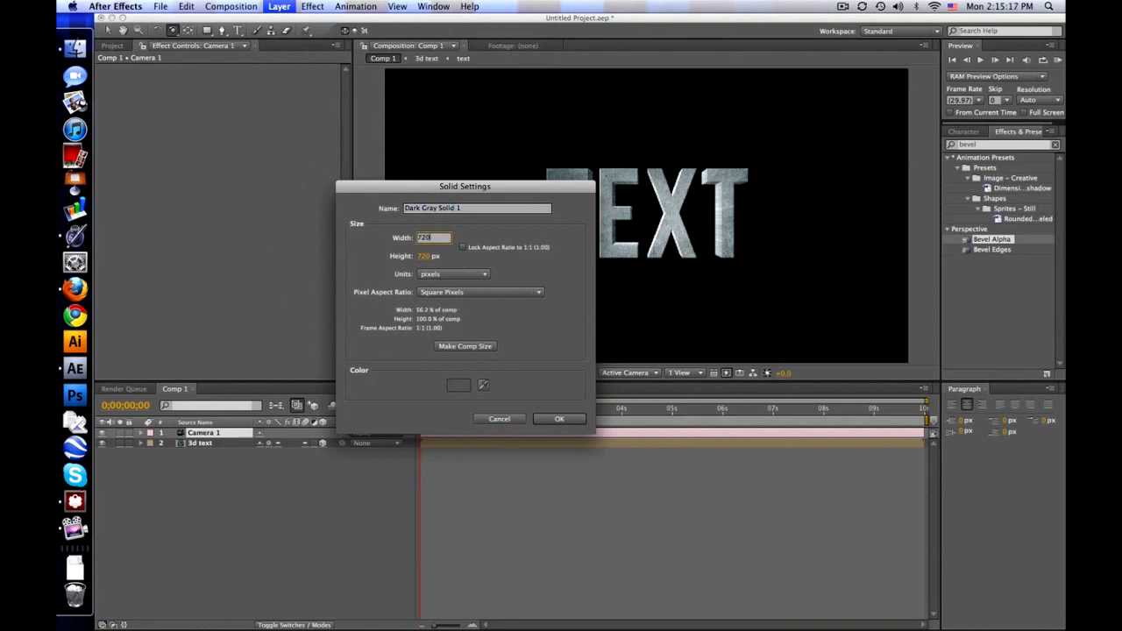
pyautogui.click(559, 418)
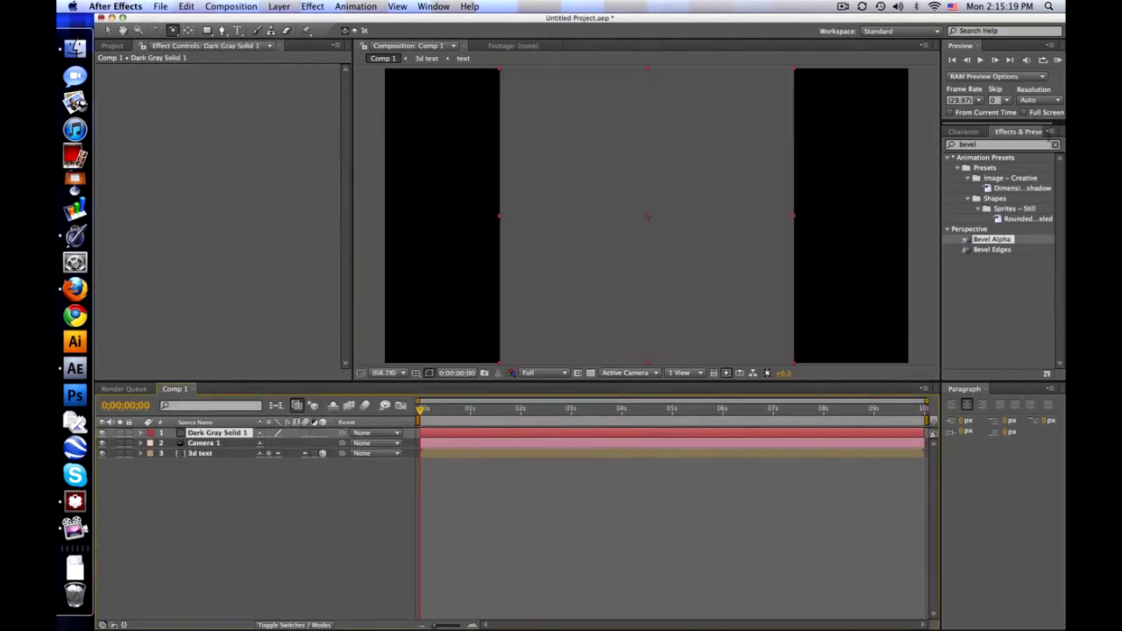
# Apply the Grid effect to the solid and set its Border to 2
pyautogui.write('grid')
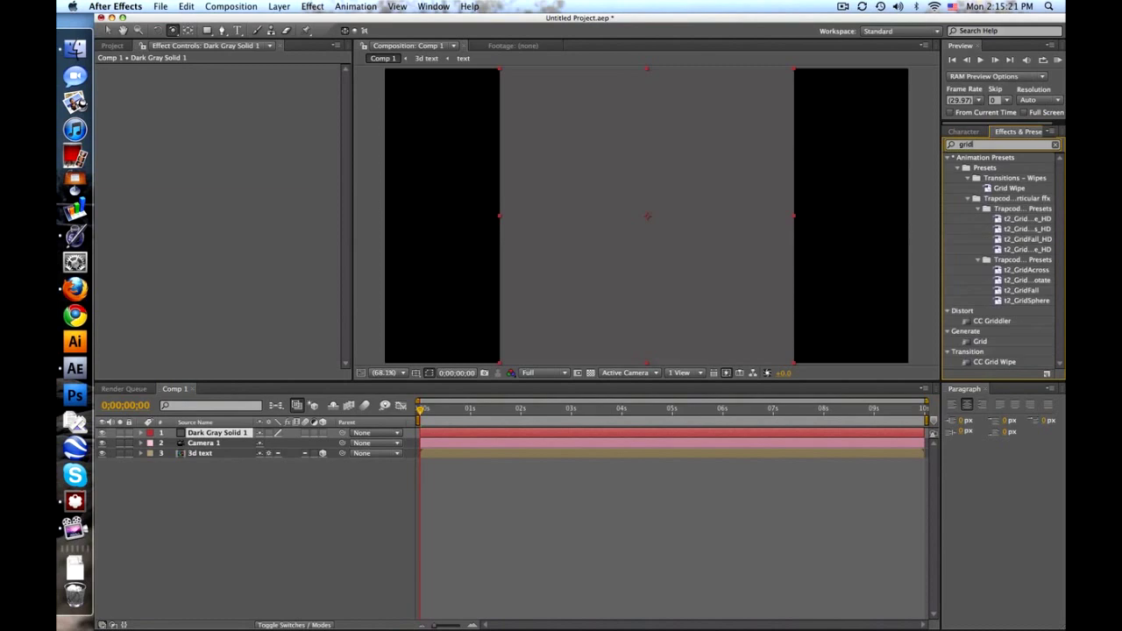
pyautogui.moveTo(981, 342); pyautogui.dragTo(514, 402)
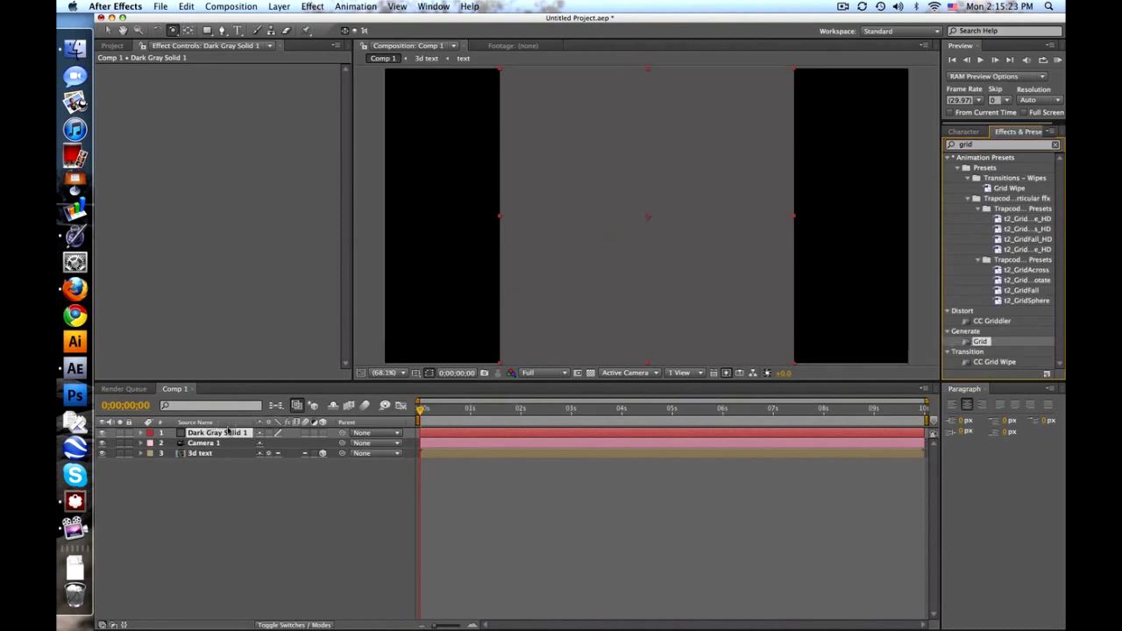
pyautogui.moveTo(230, 430); pyautogui.dragTo(229, 432)
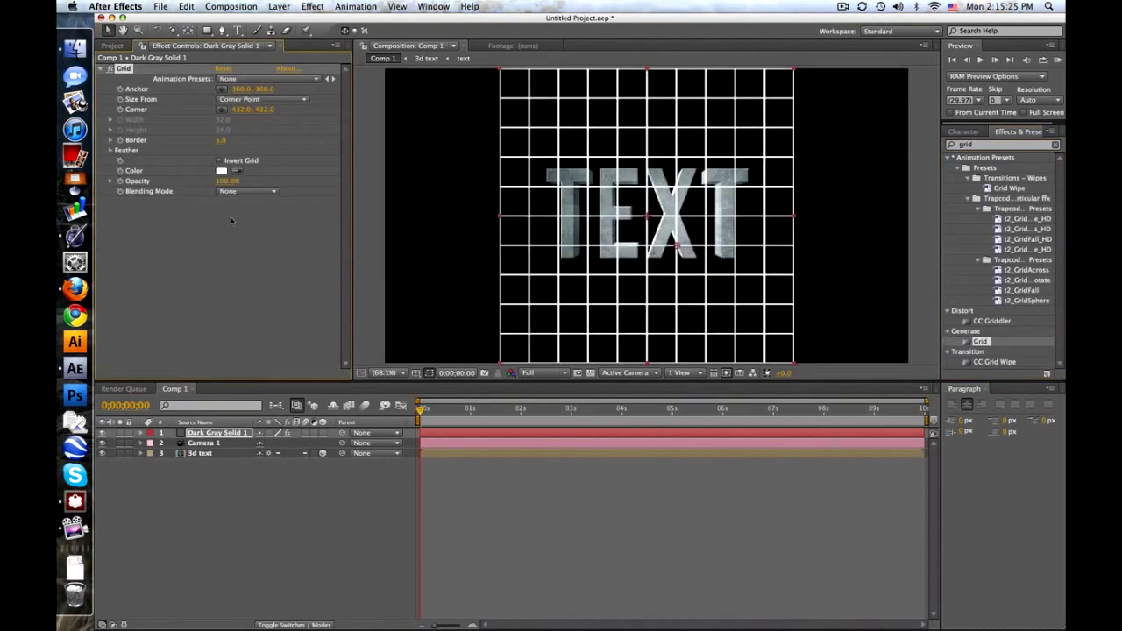
pyautogui.click(219, 142)
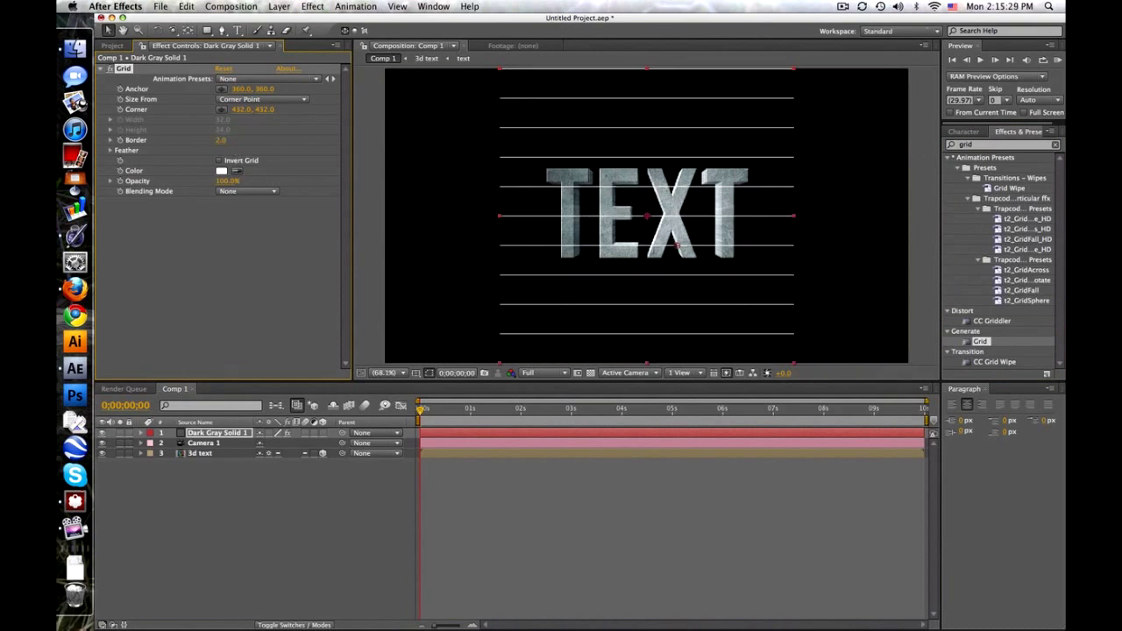
pyautogui.click(216, 432)
# Pre-compose the grid solid as 'Grid Floor' and move it to the bottom of the stack
pyautogui.click(278, 6)
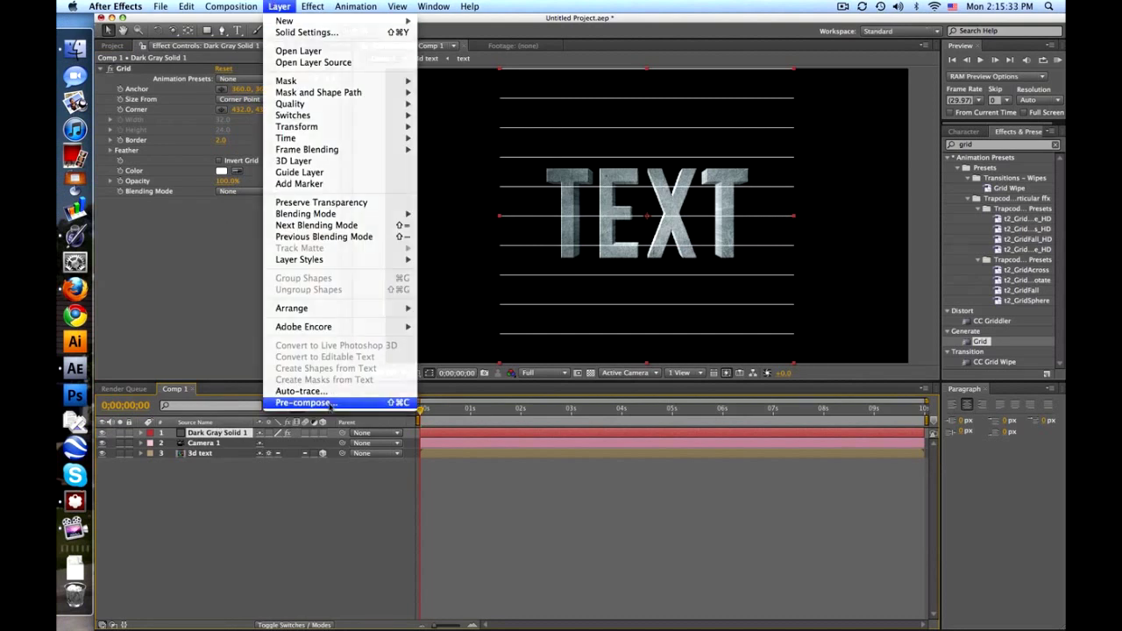
pyautogui.click(302, 402)
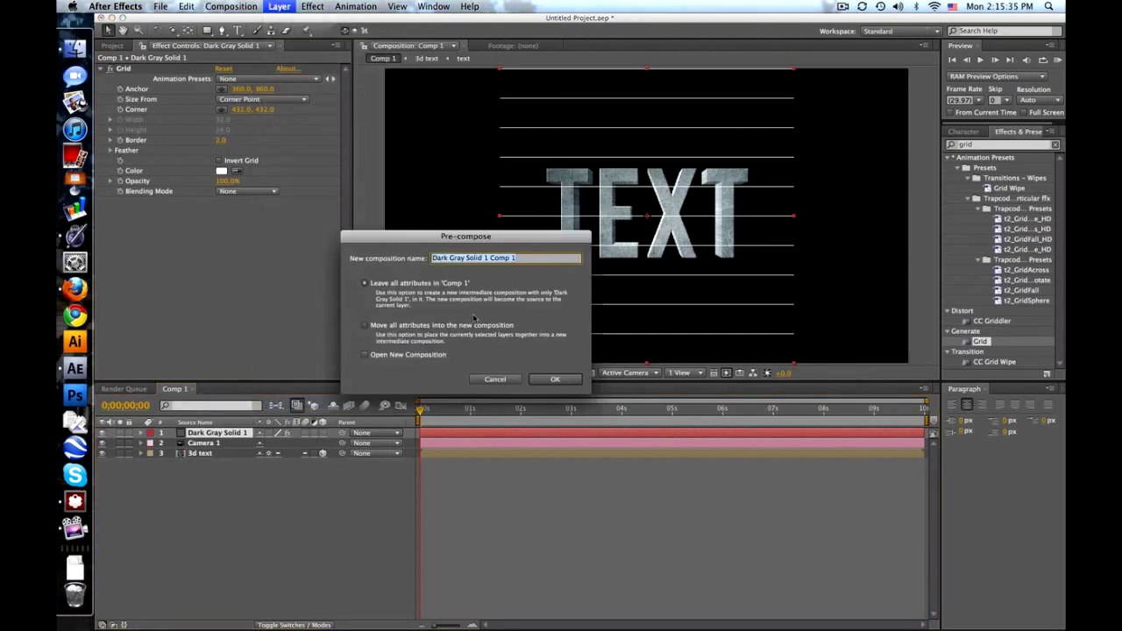
pyautogui.click(524, 260)
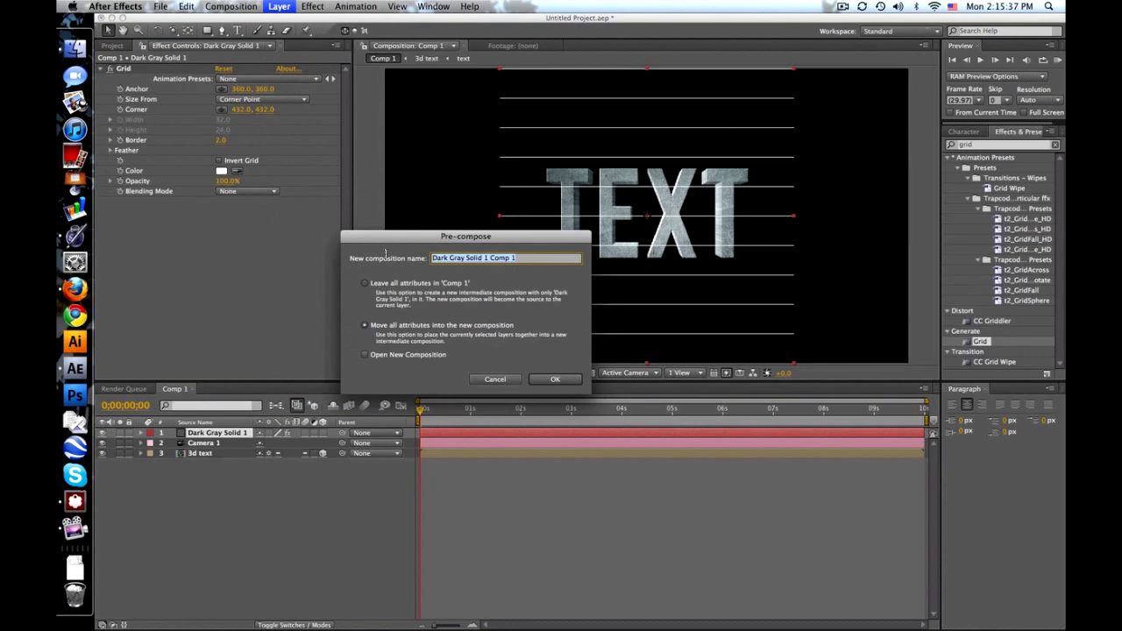
pyautogui.write('Grid Floor')
pyautogui.press('Return')
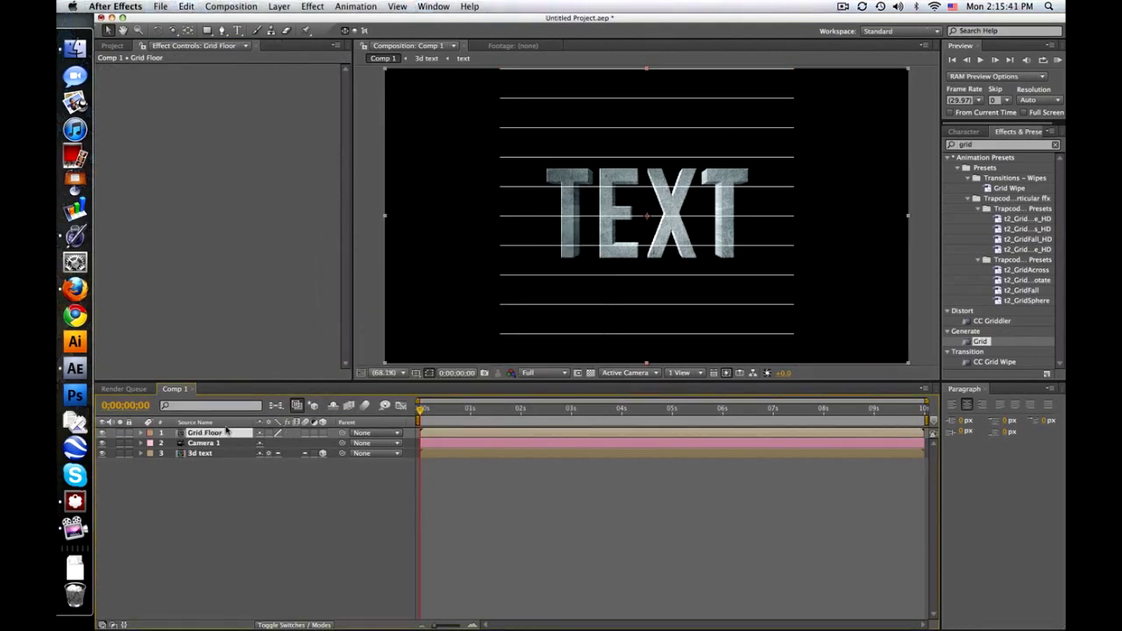
pyautogui.moveTo(226, 431); pyautogui.dragTo(224, 475)
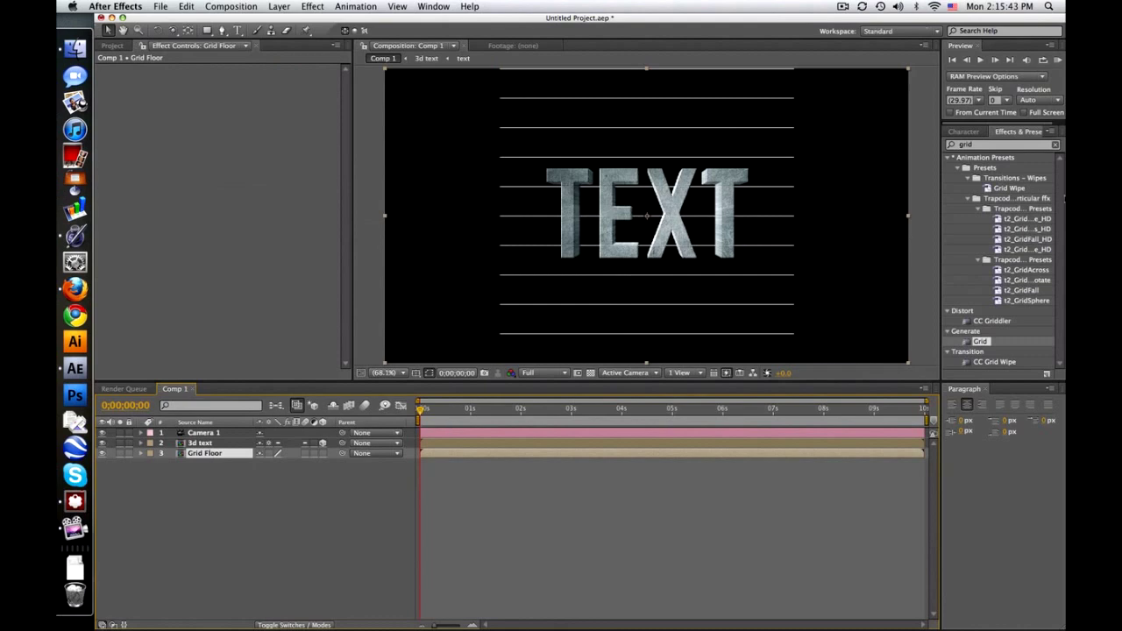
# Make Grid Floor 3D and set its X Rotation to 90°
pyautogui.click(322, 453)
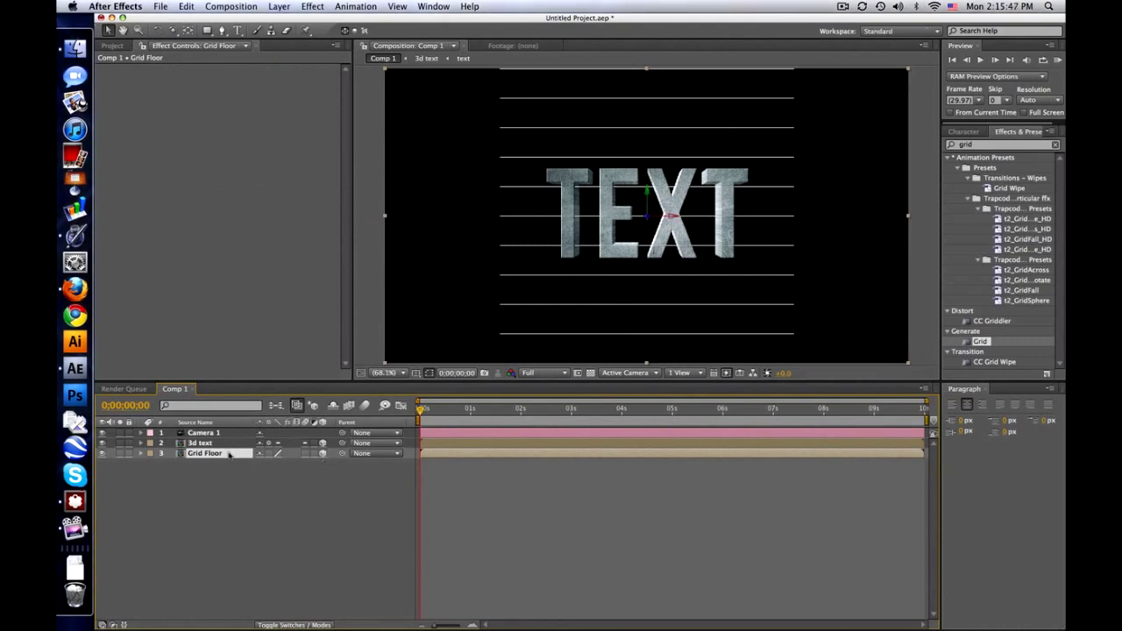
pyautogui.press('r')
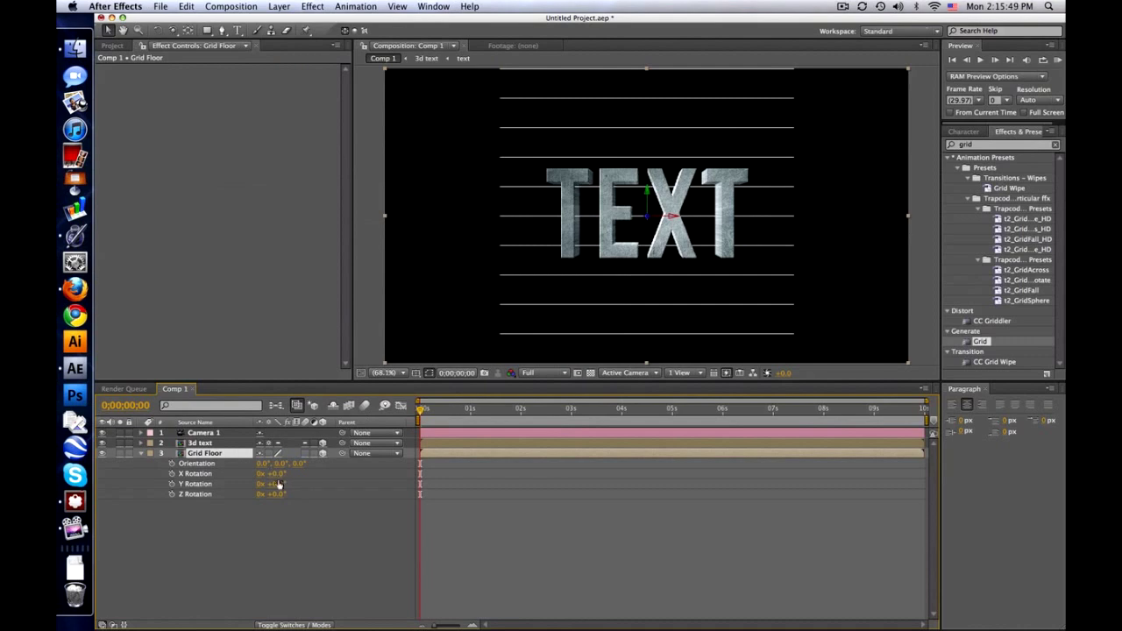
pyautogui.moveTo(272, 473)
pyautogui.mouseDown()
pyautogui.moveTo(296, 473)
pyautogui.moveTo(286, 480)
pyautogui.mouseUp()
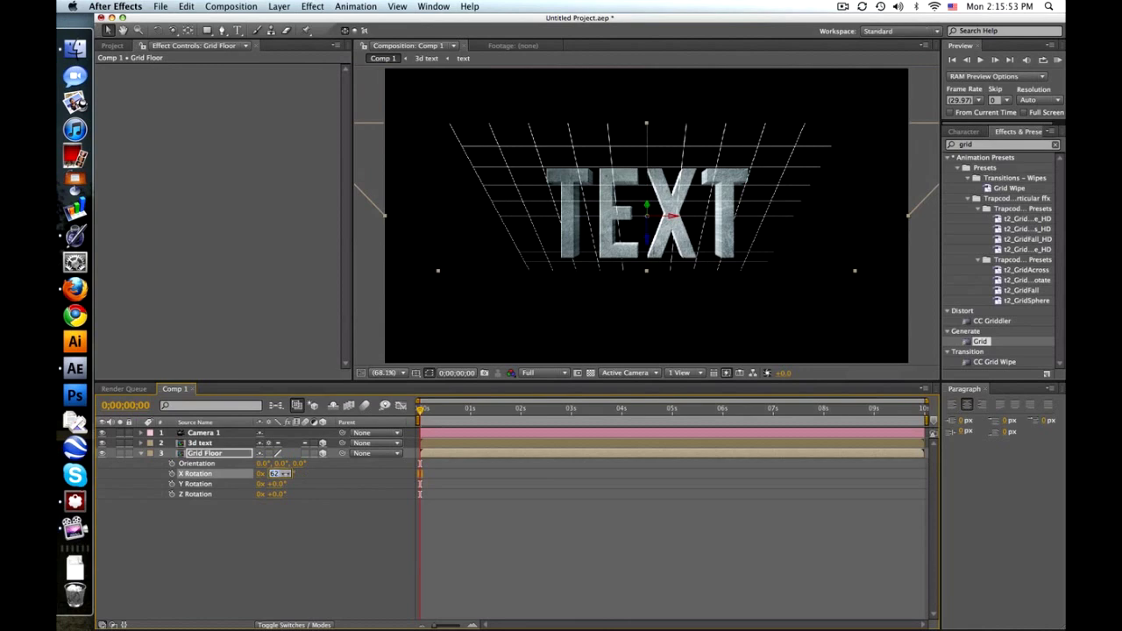
pyautogui.write('90')
pyautogui.press('Return')
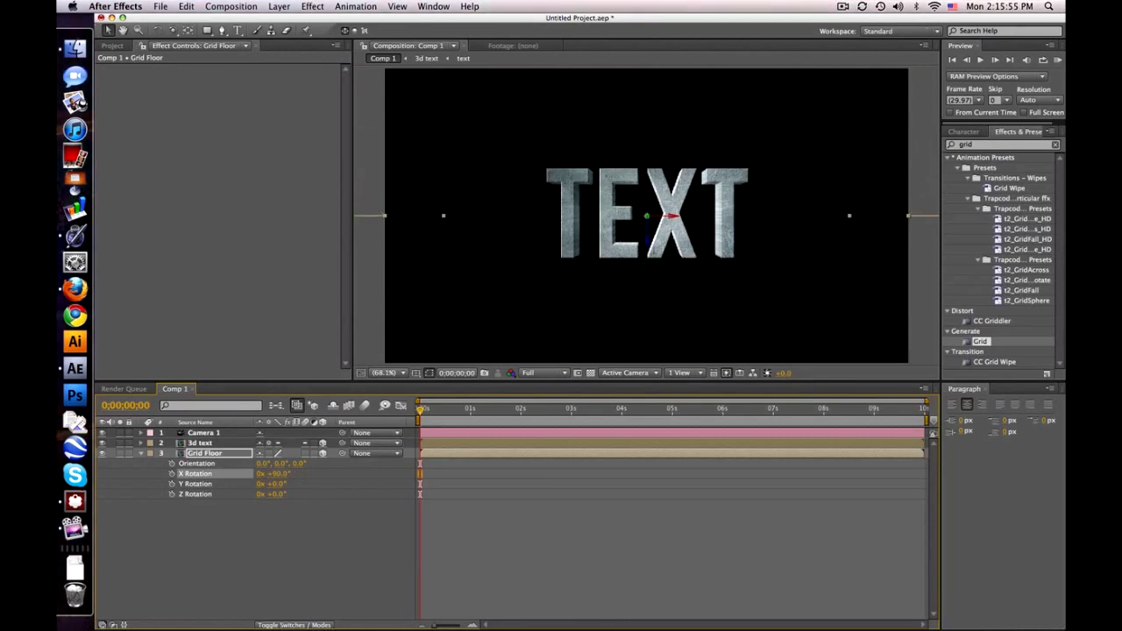
# Move Grid Floor to Position 640, 463, 0, checking in Front view, then restore Active Camera
pyautogui.click(245, 449)
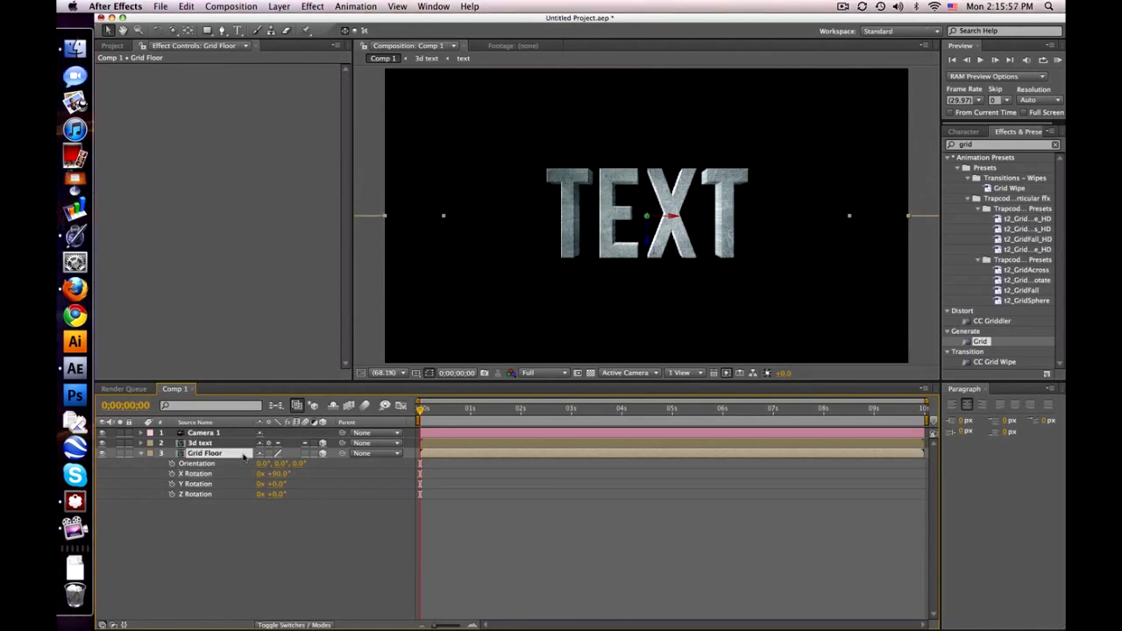
pyautogui.press('p')
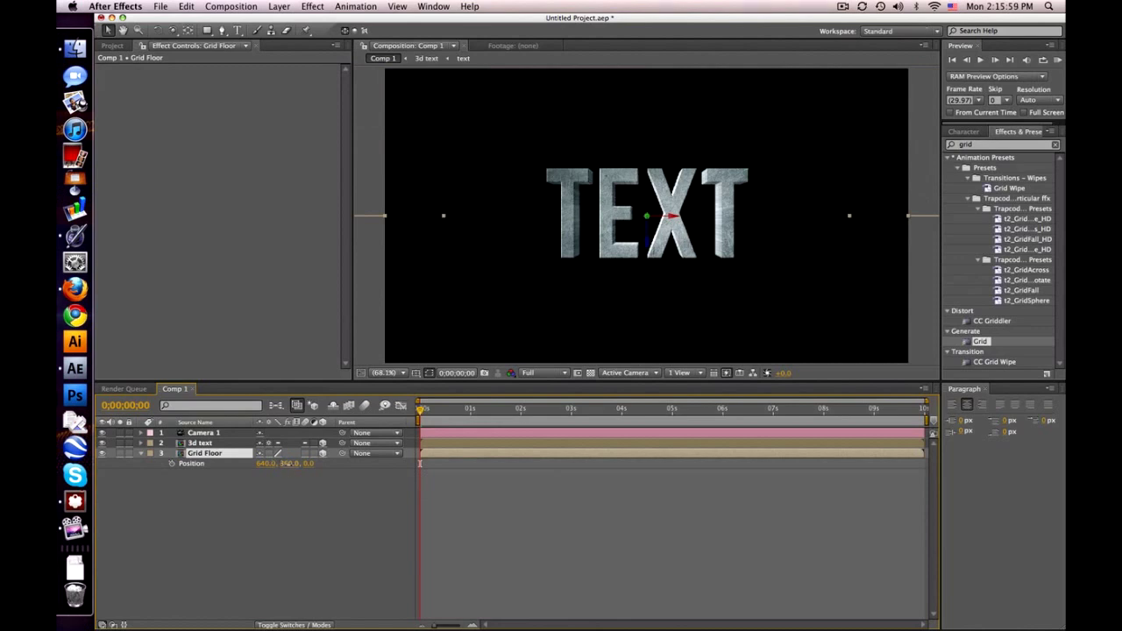
pyautogui.moveTo(289, 463); pyautogui.dragTo(362, 471)
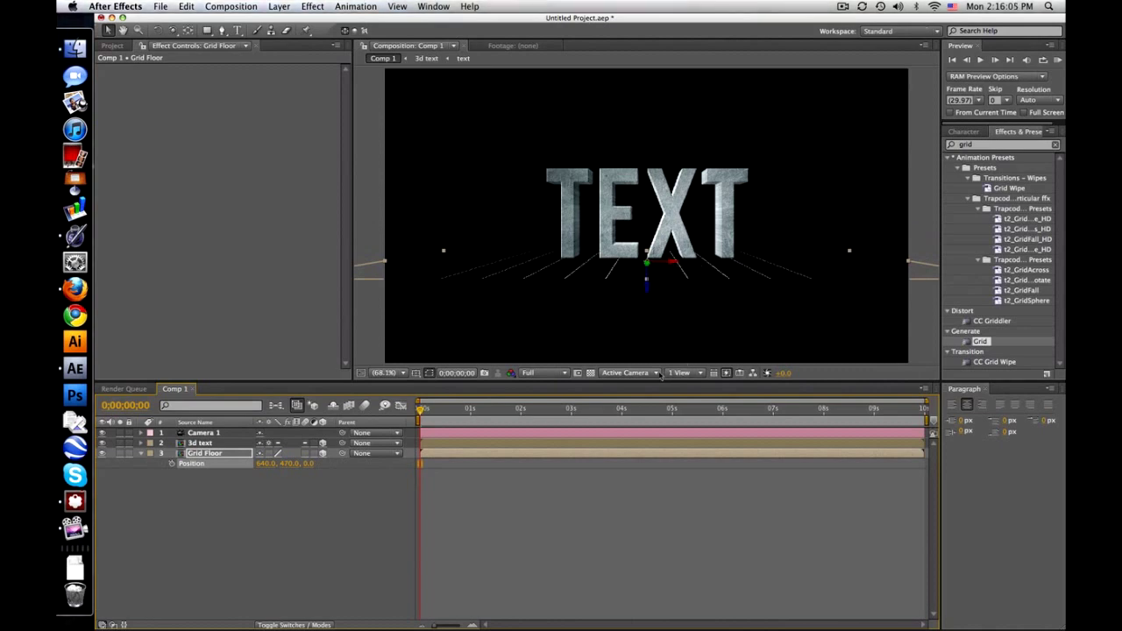
pyautogui.click(652, 374)
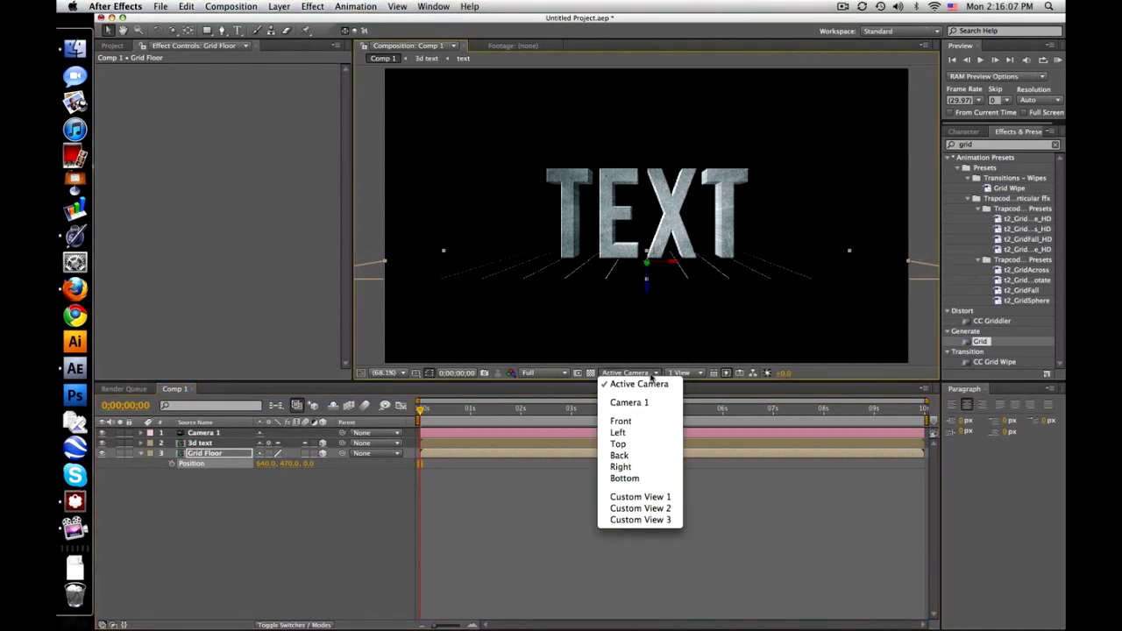
pyautogui.click(652, 421)
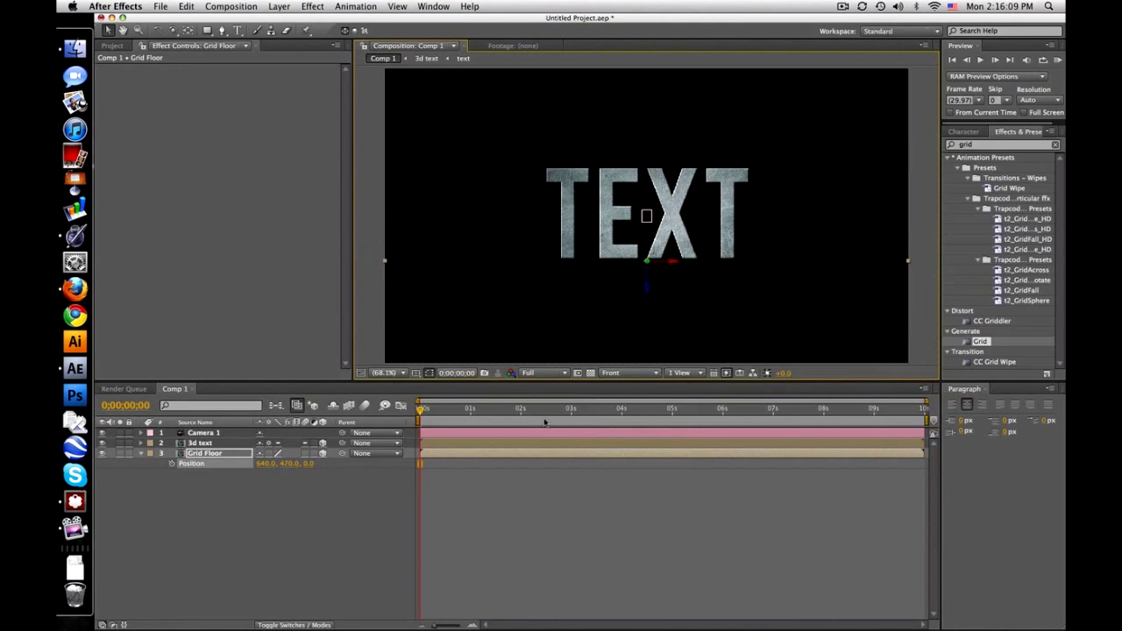
pyautogui.moveTo(290, 464); pyautogui.dragTo(639, 256)
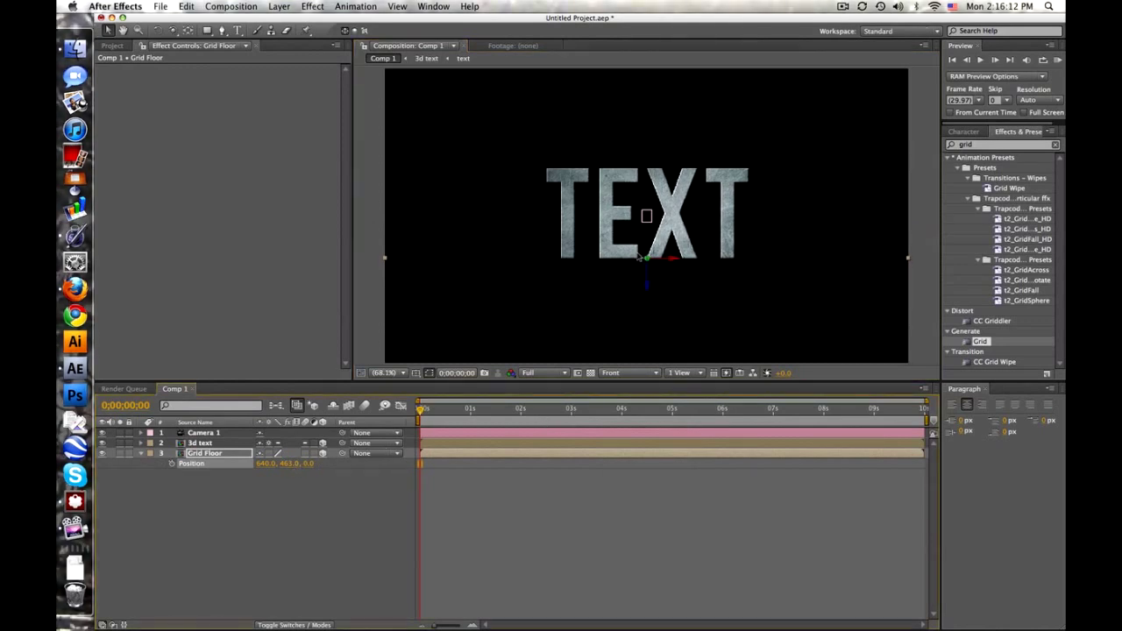
pyautogui.click(655, 374)
pyautogui.click(637, 383)
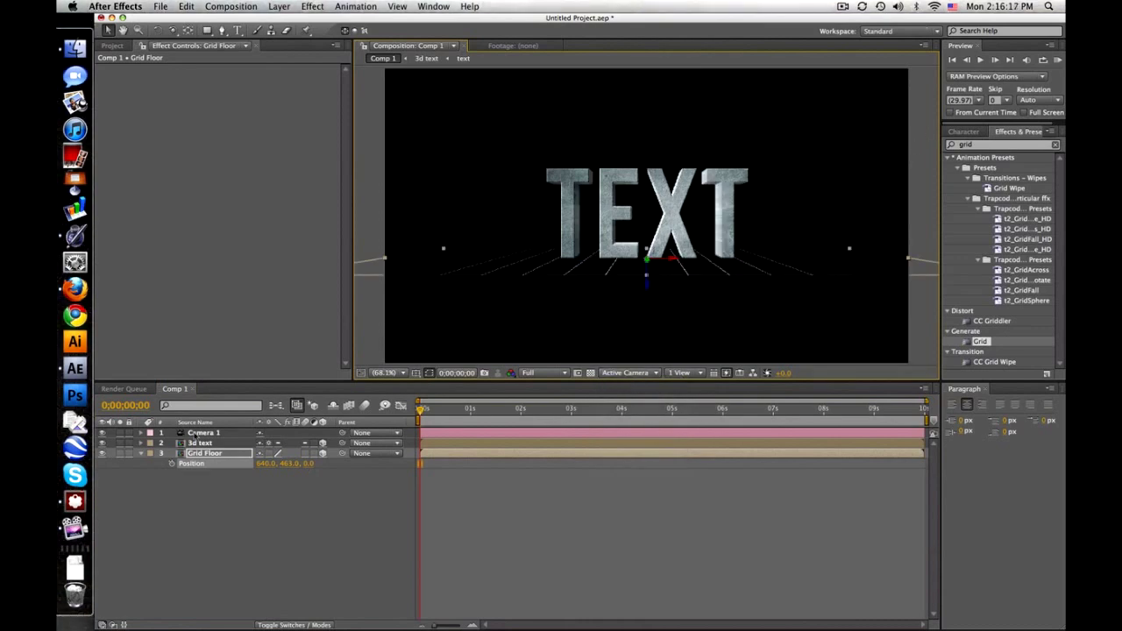
# Inside the Grid Floor precomp, set the width to 720 for a 720 × 720 frame, then return to Comp 1
pyautogui.doubleClick(222, 453)
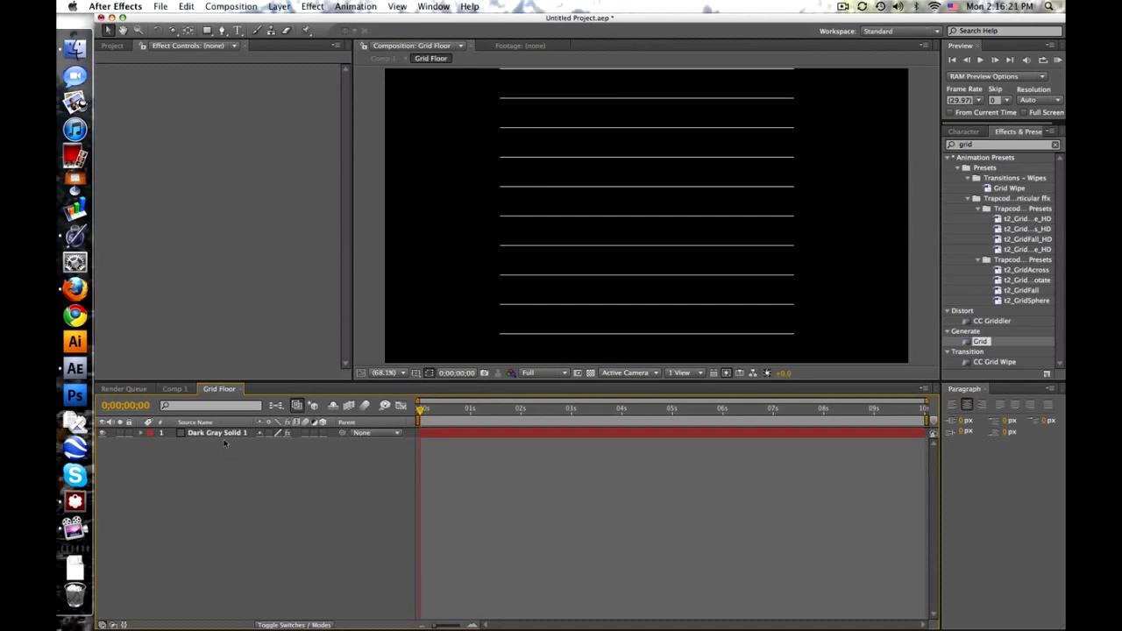
pyautogui.click(226, 432)
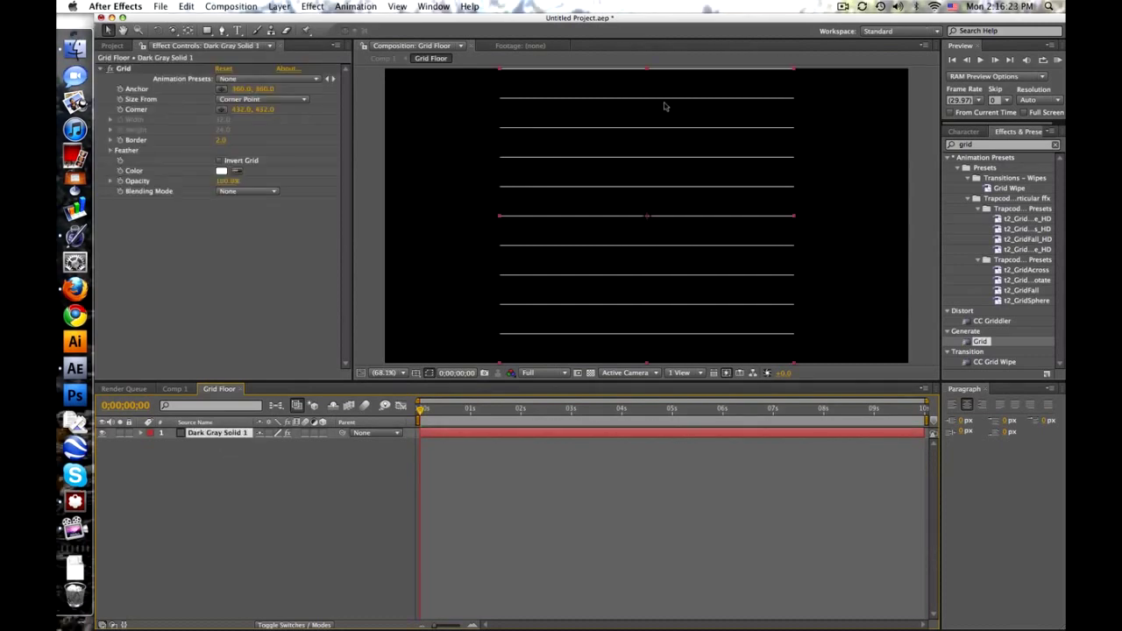
pyautogui.click(229, 6)
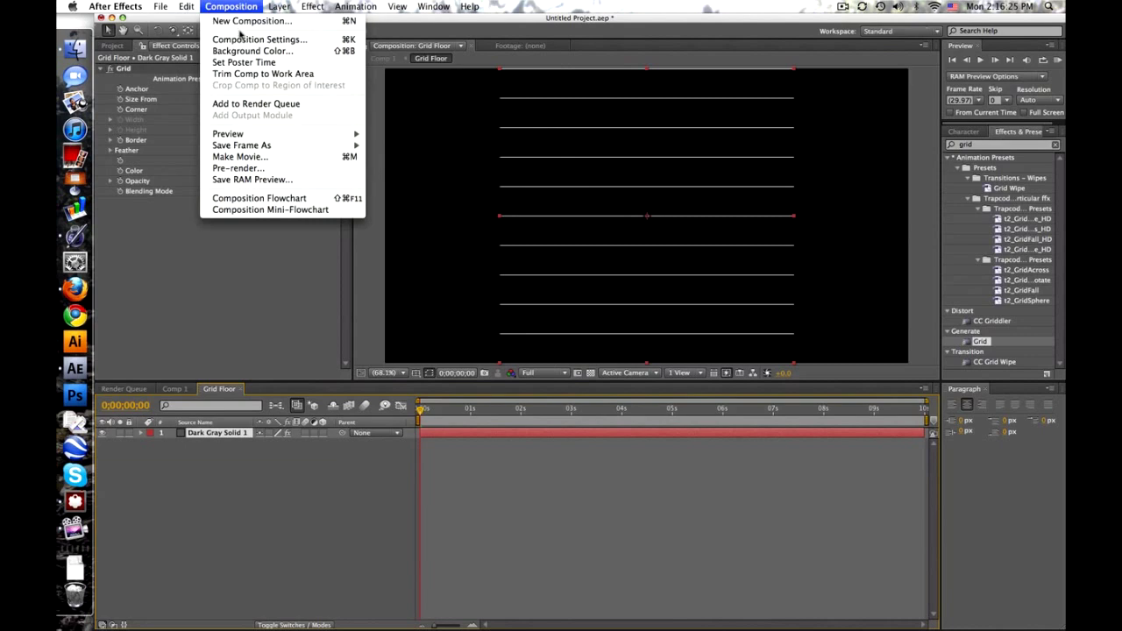
pyautogui.click(242, 37)
pyautogui.click(471, 310)
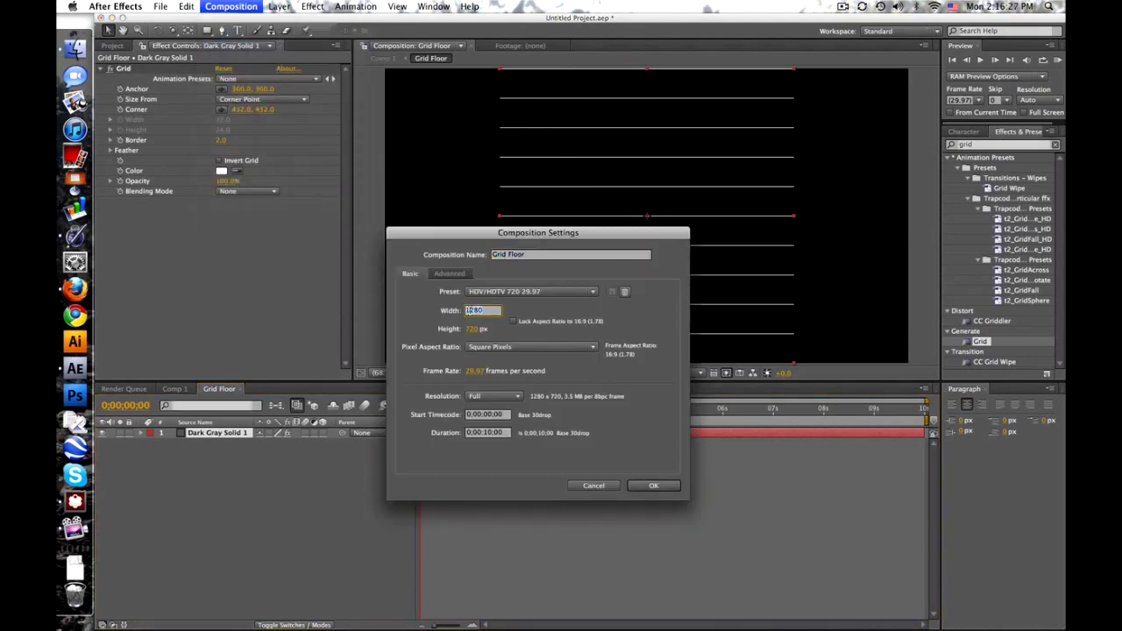
pyautogui.write('720')
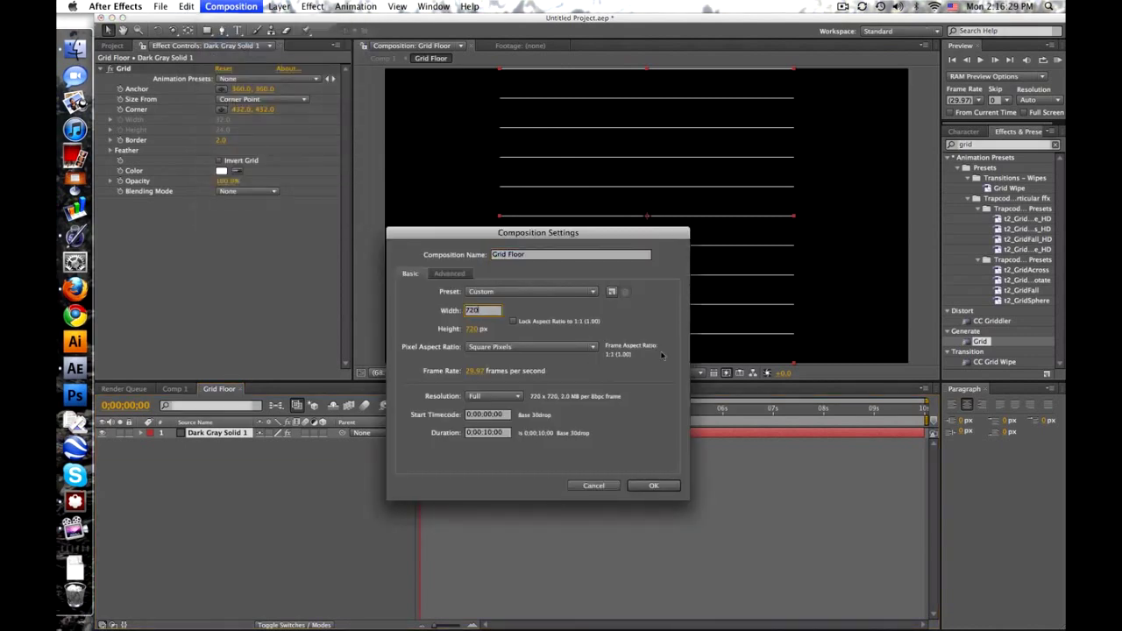
pyautogui.click(672, 487)
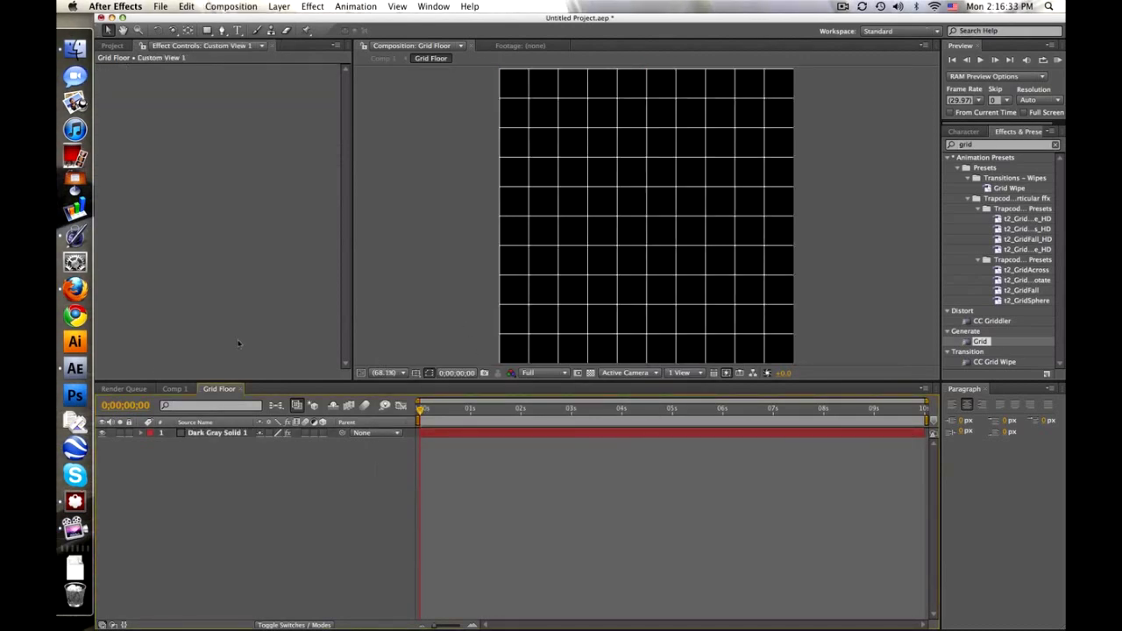
pyautogui.click(173, 388)
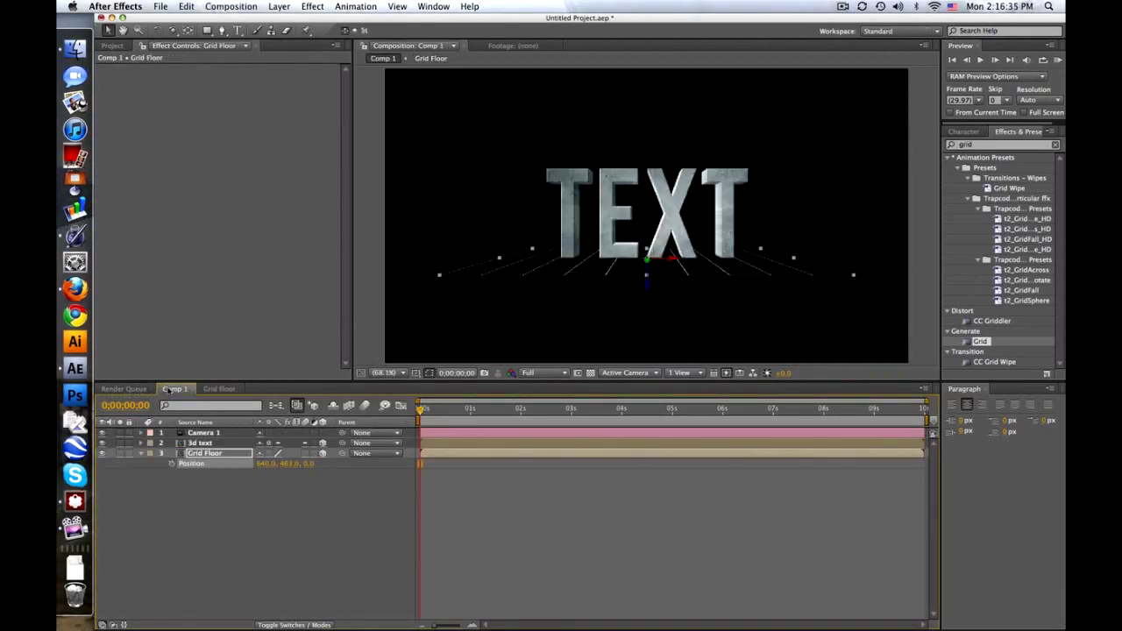
# Apply Motion Tile to Grid Floor with Output Width and Output Height of 300
pyautogui.click(990, 144)
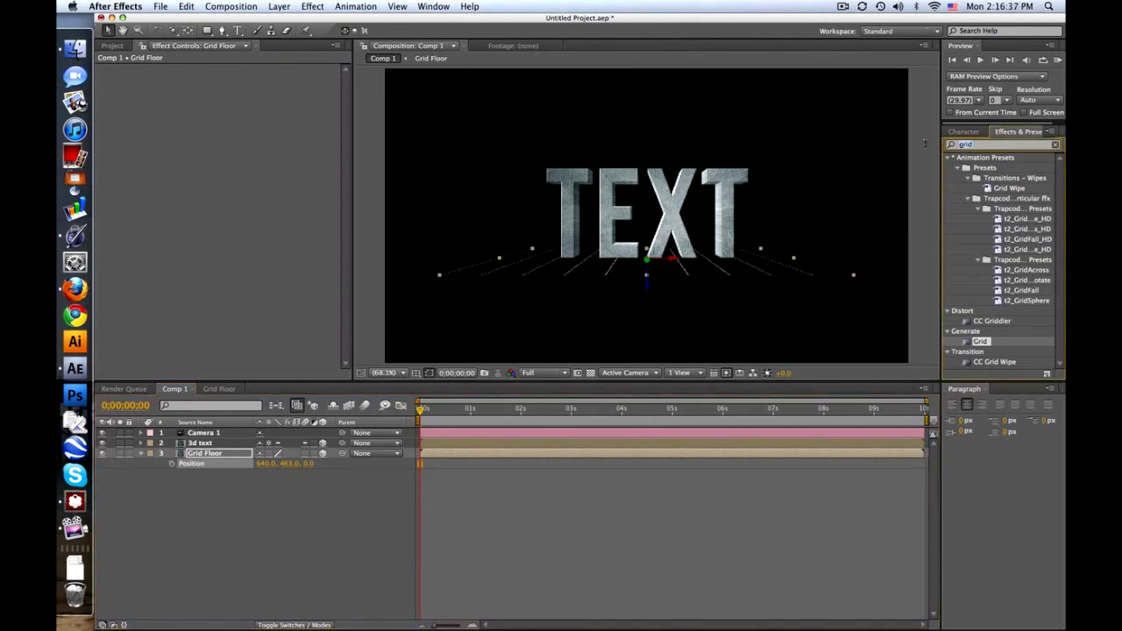
pyautogui.write('motion')
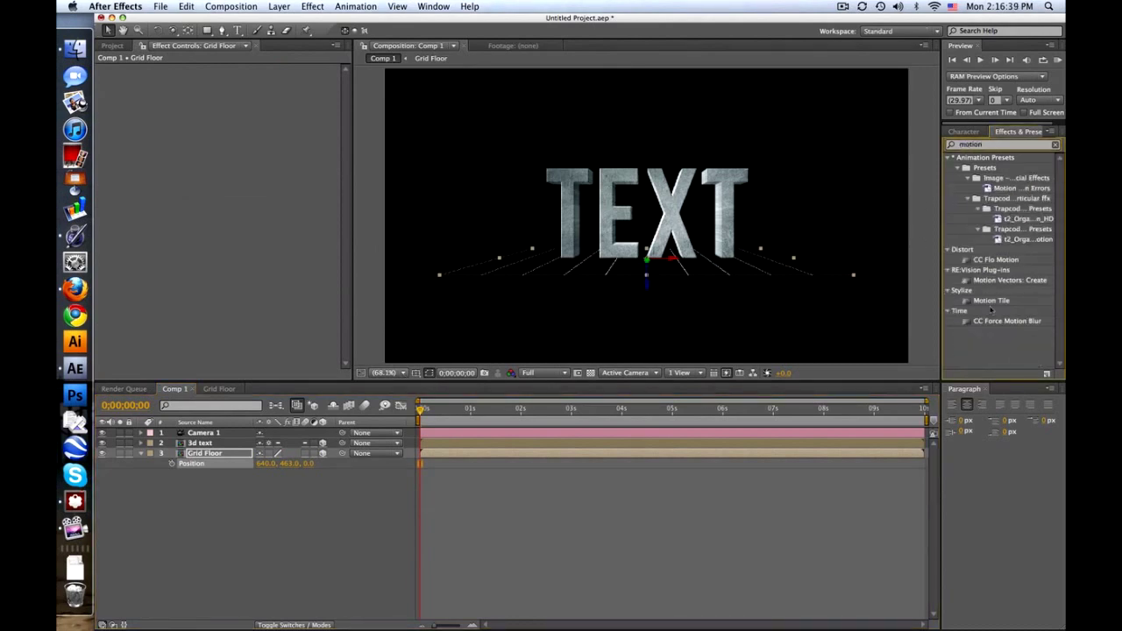
pyautogui.moveTo(991, 301); pyautogui.dragTo(200, 453)
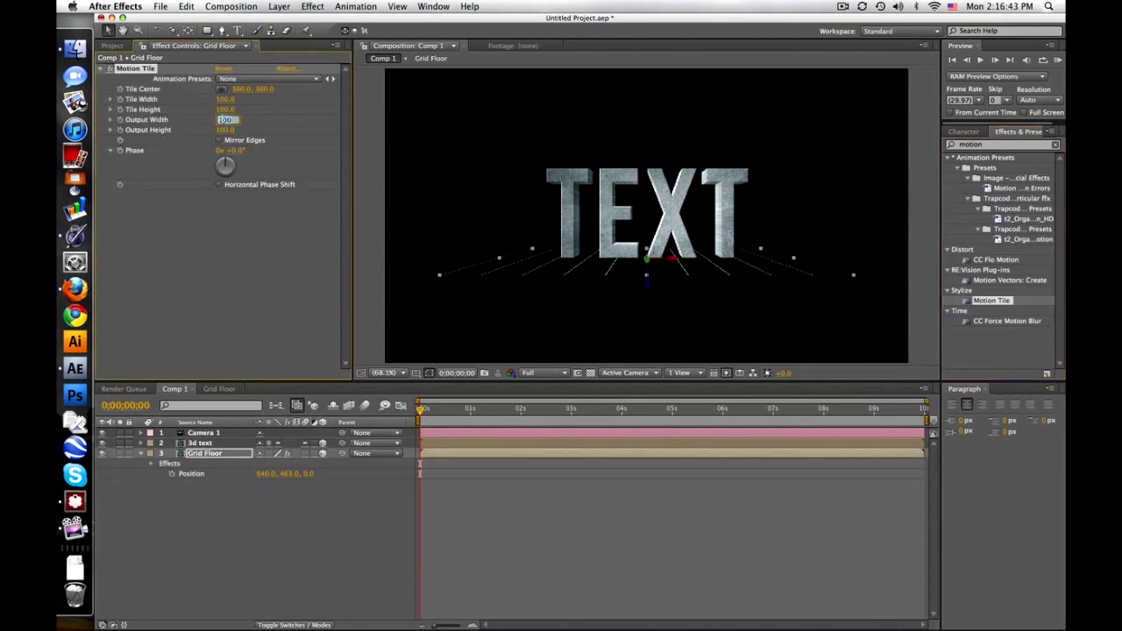
pyautogui.click(225, 129)
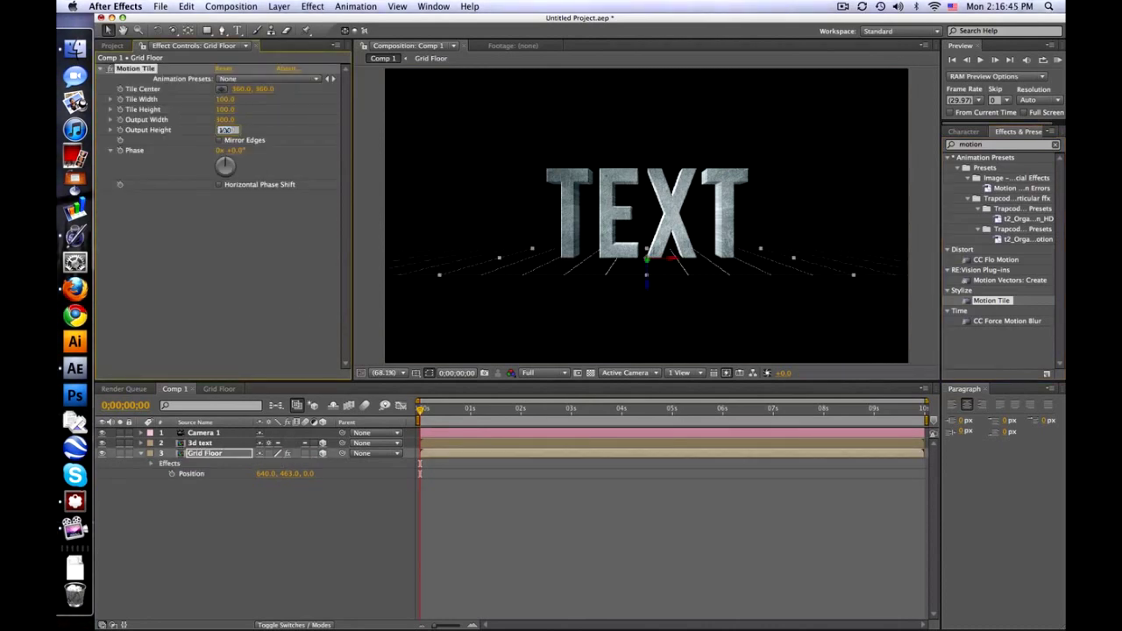
pyautogui.press('Return')
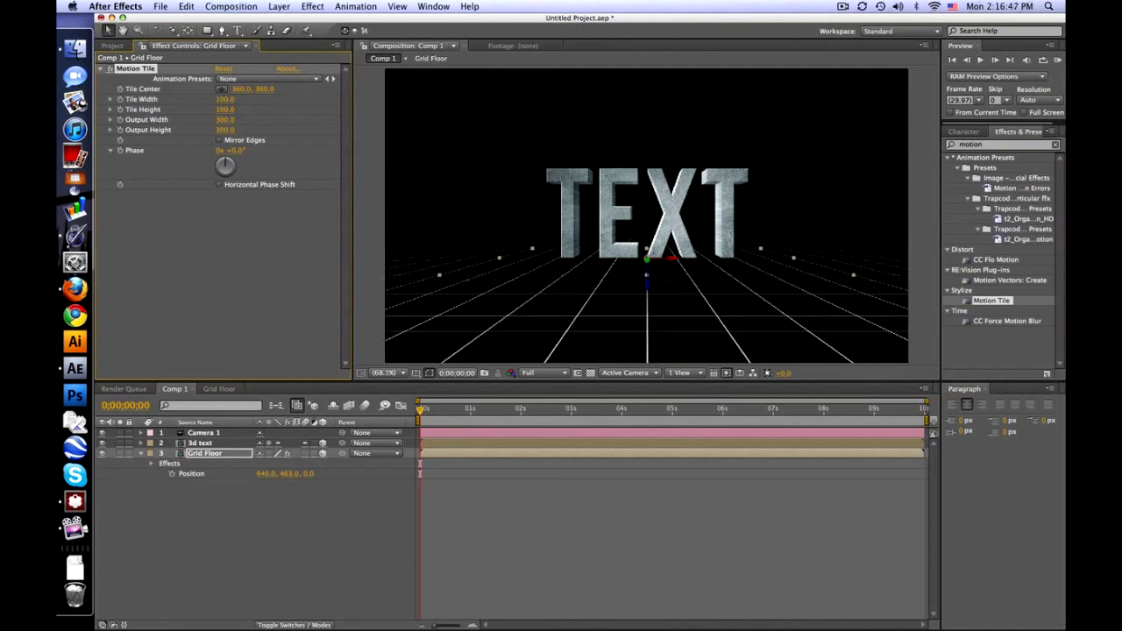
pyautogui.click(626, 533)
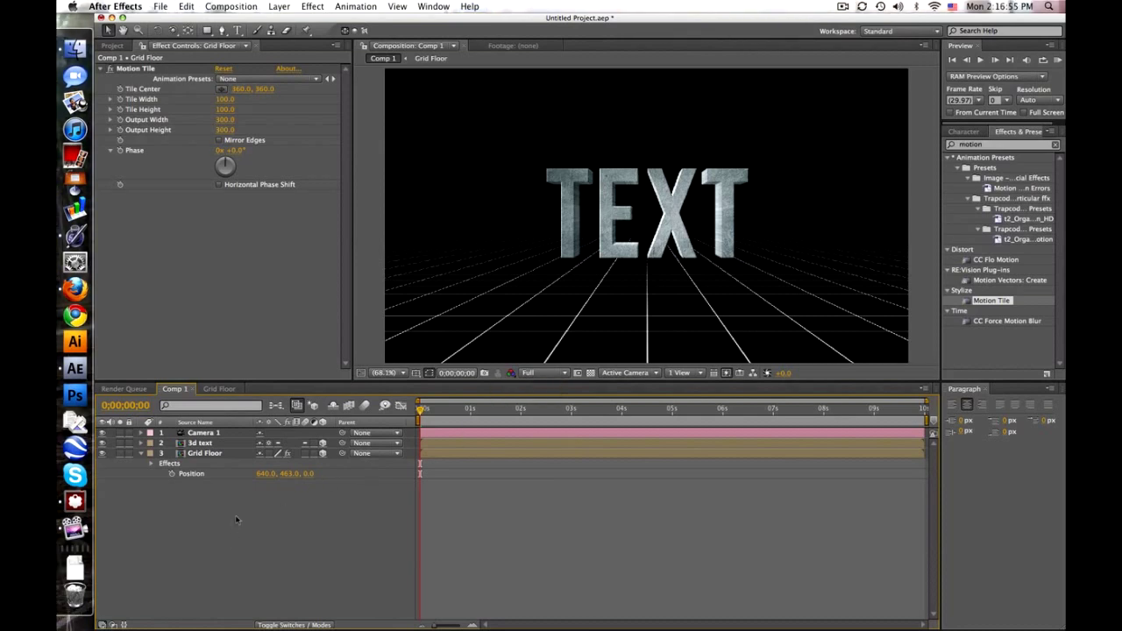
pyautogui.click(232, 443)
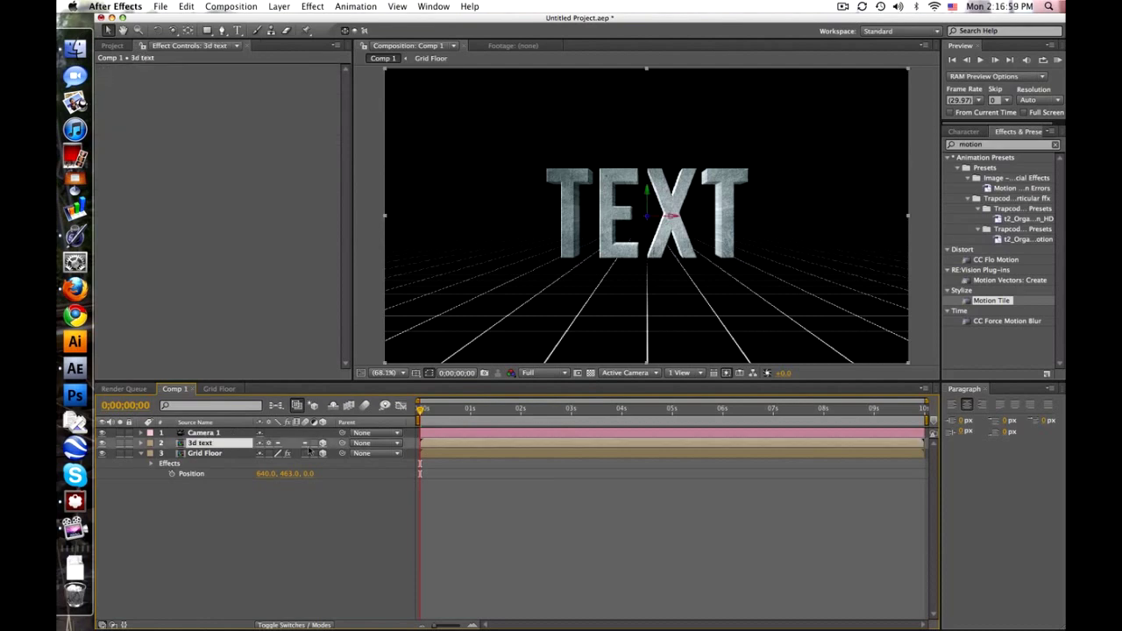
# Duplicate the 3d text layer and flip the copy vertically using unlinked Scale
pyautogui.press('super+d')
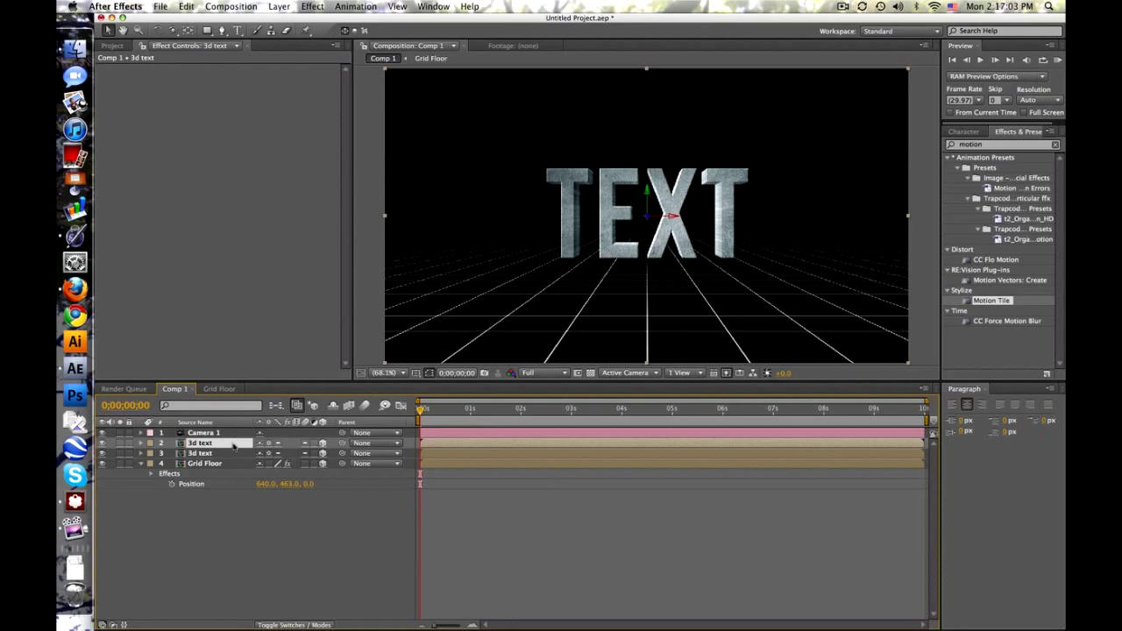
pyautogui.press('s')
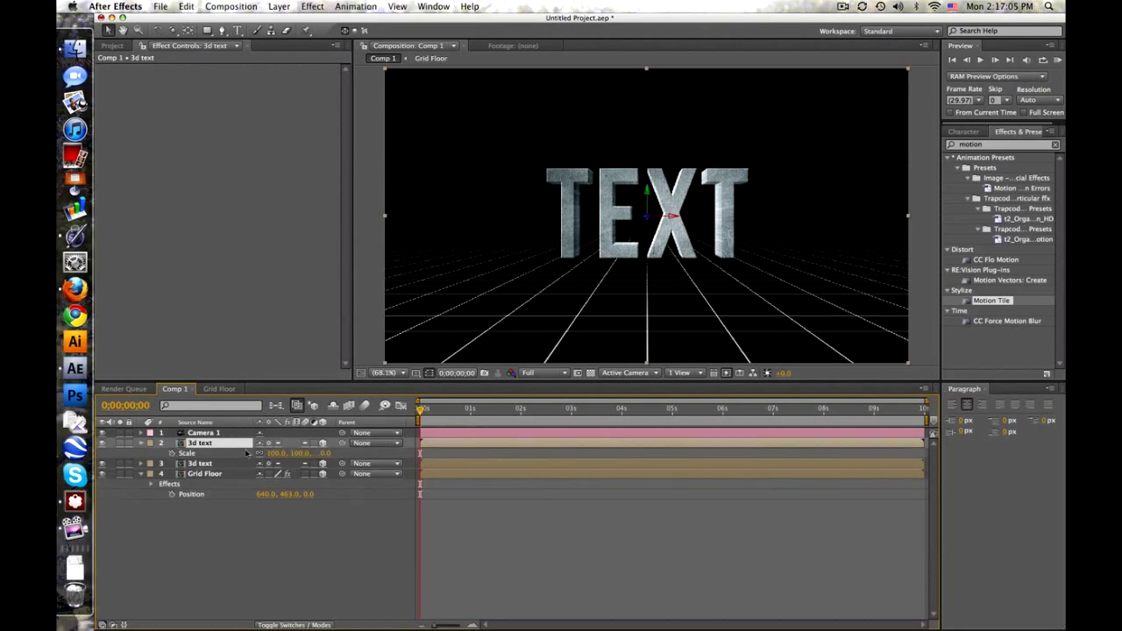
pyautogui.click(260, 453)
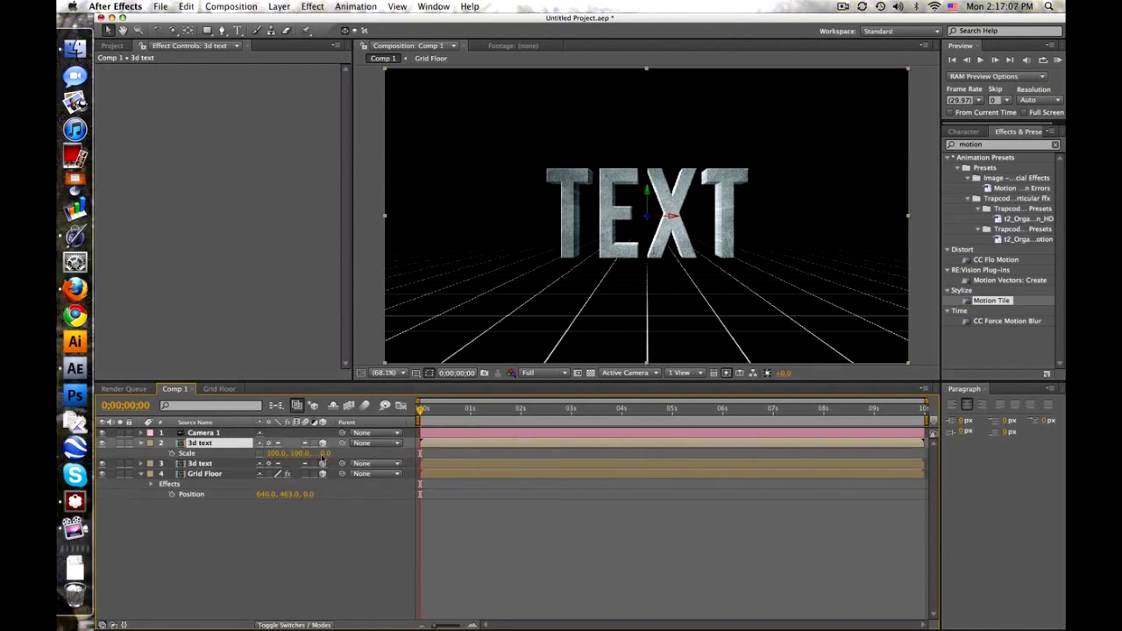
pyautogui.click(301, 453)
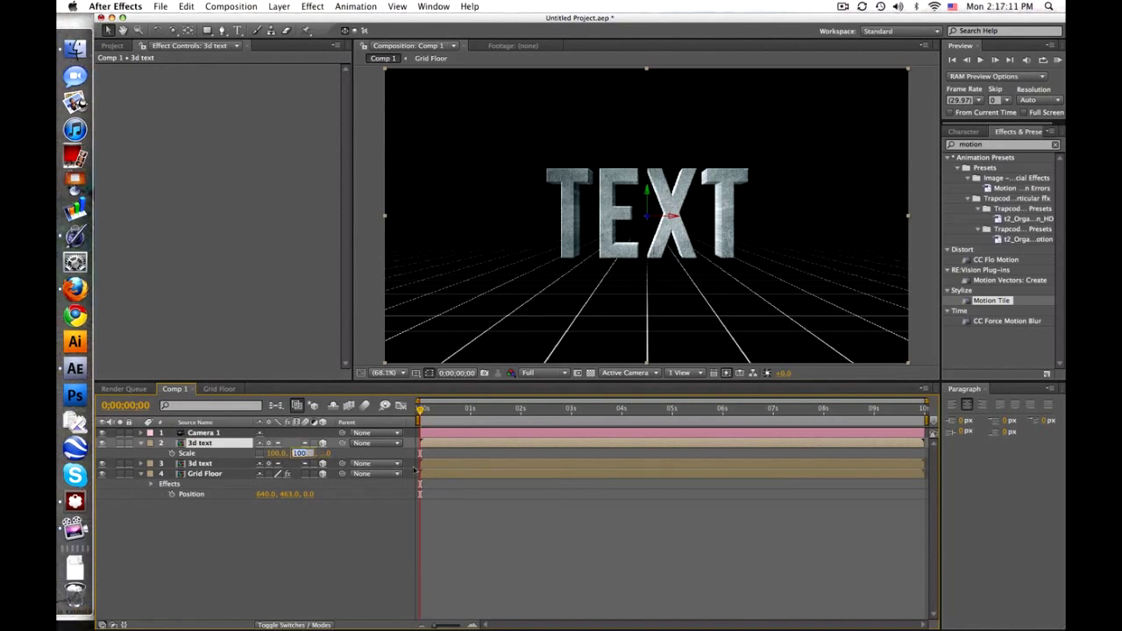
pyautogui.press('Return')
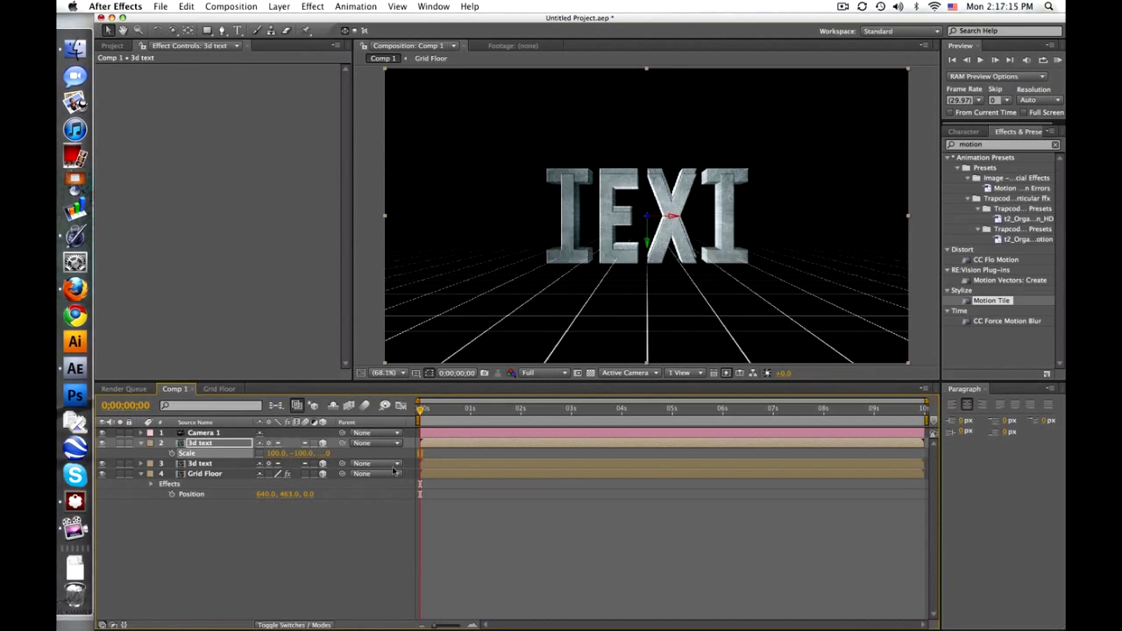
# Lower the flipped copy to Y 567, place it below 3d text, and rename it '3d text reflection'
pyautogui.click(232, 446)
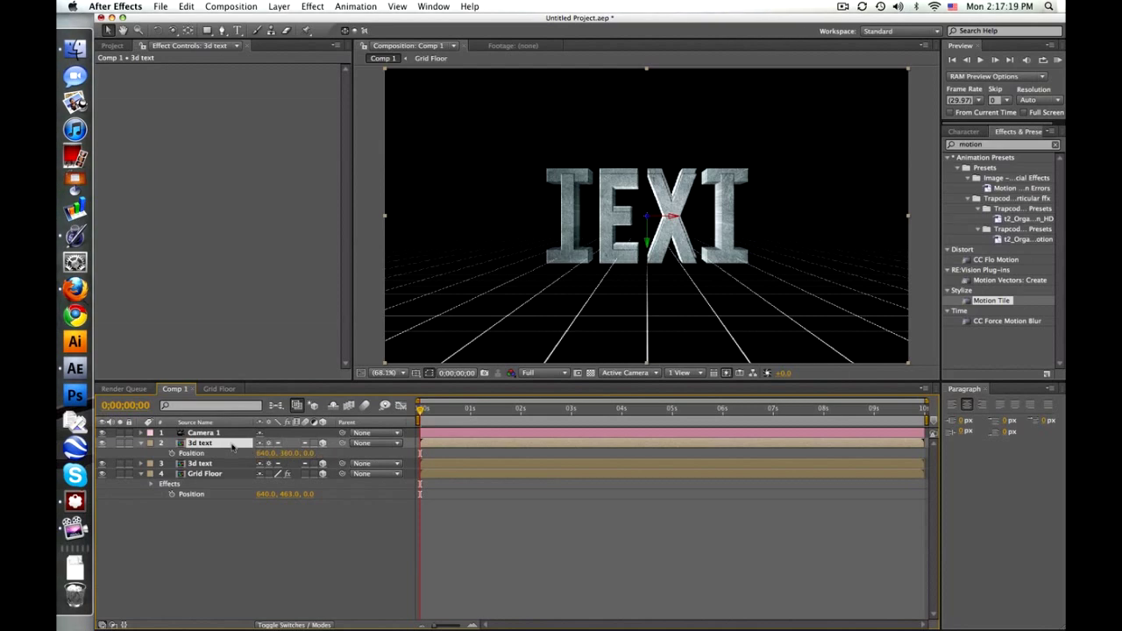
pyautogui.click(193, 452)
pyautogui.moveTo(282, 452); pyautogui.dragTo(395, 453)
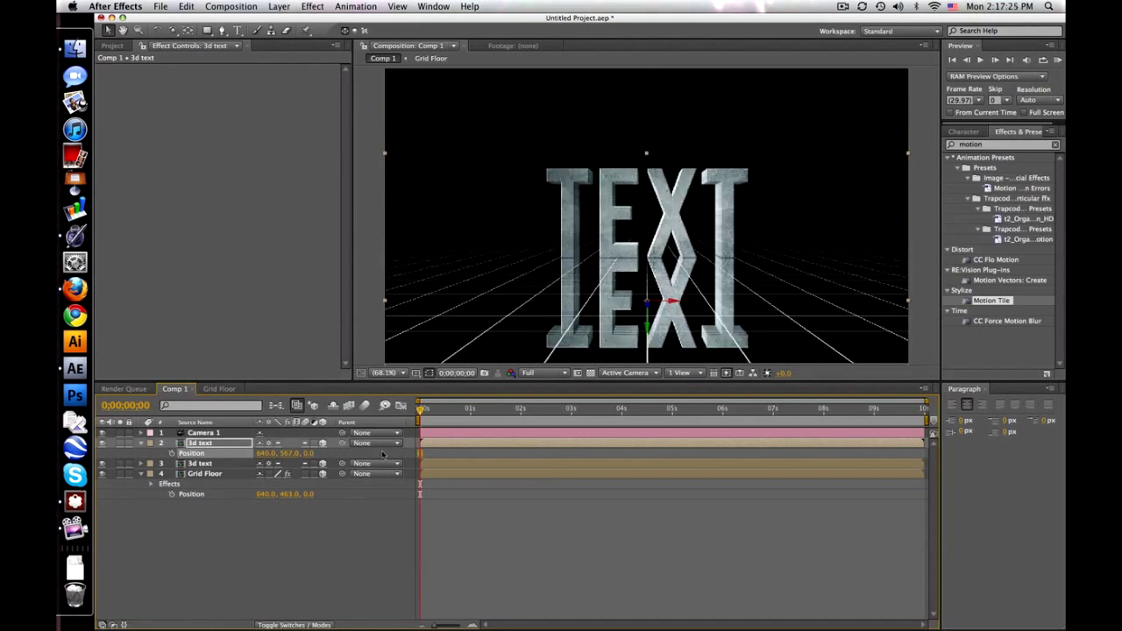
pyautogui.moveTo(246, 445); pyautogui.dragTo(222, 466)
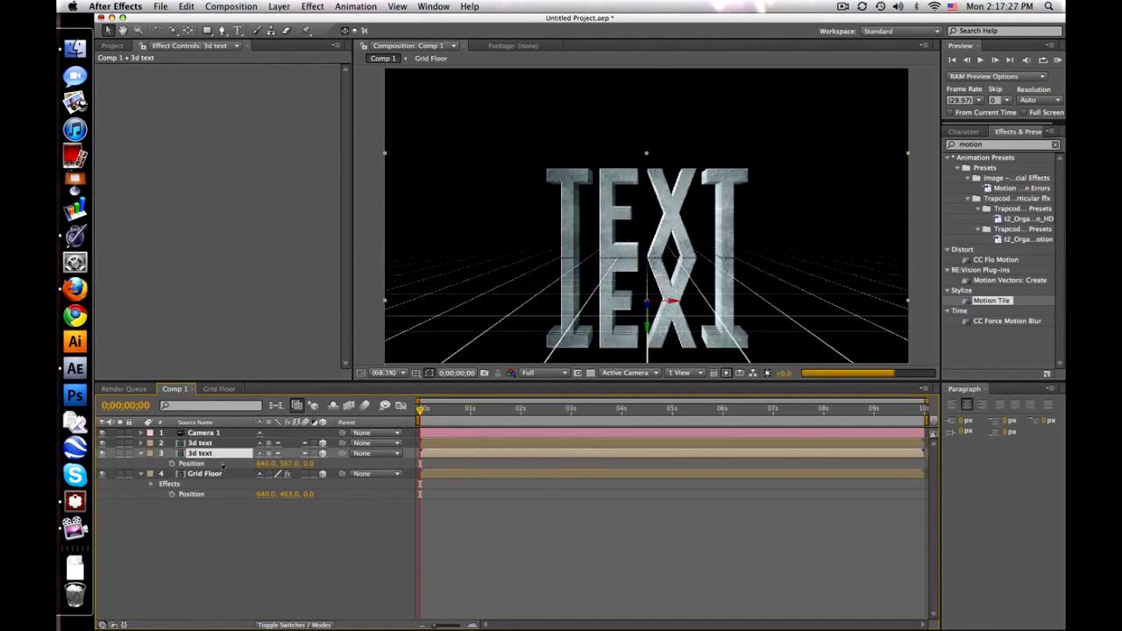
pyautogui.press('Return')
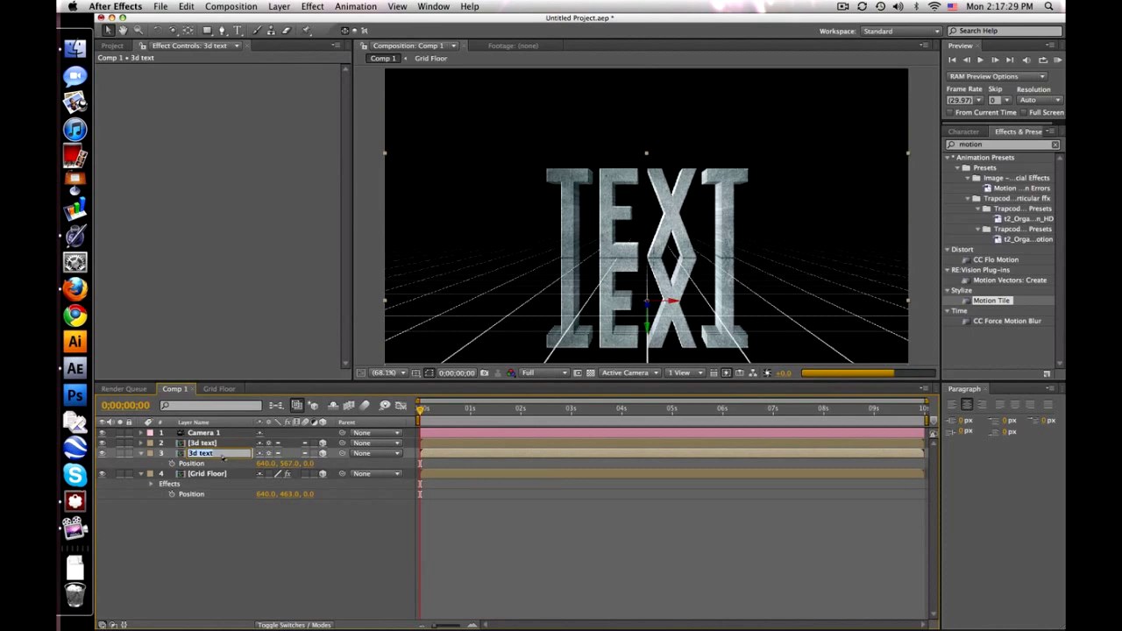
pyautogui.write('reflection')
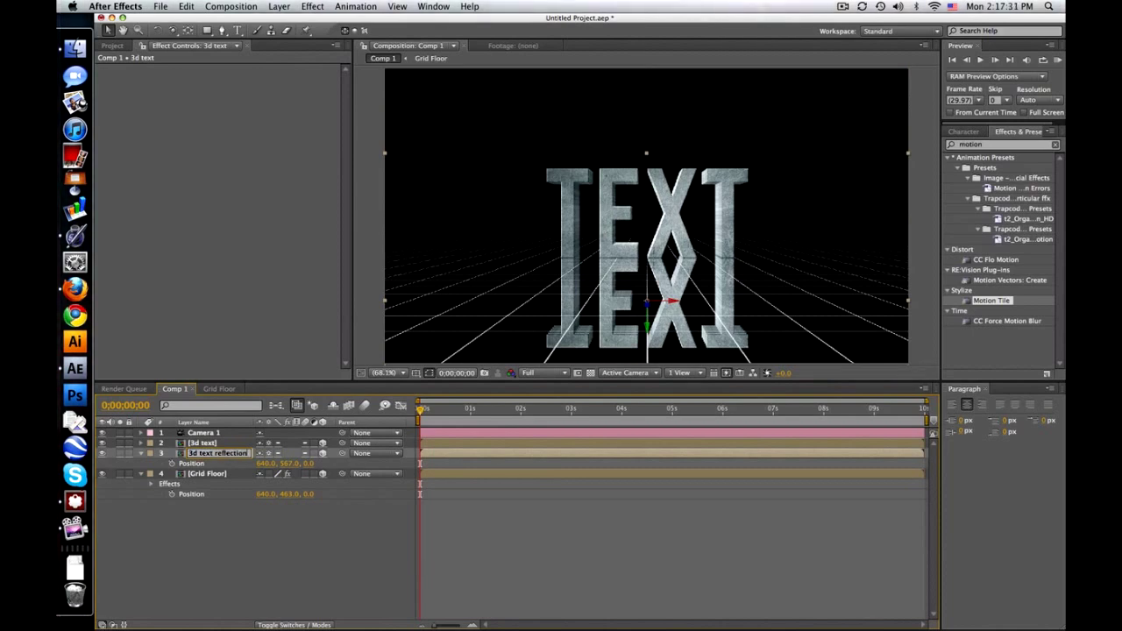
pyautogui.press('Return')
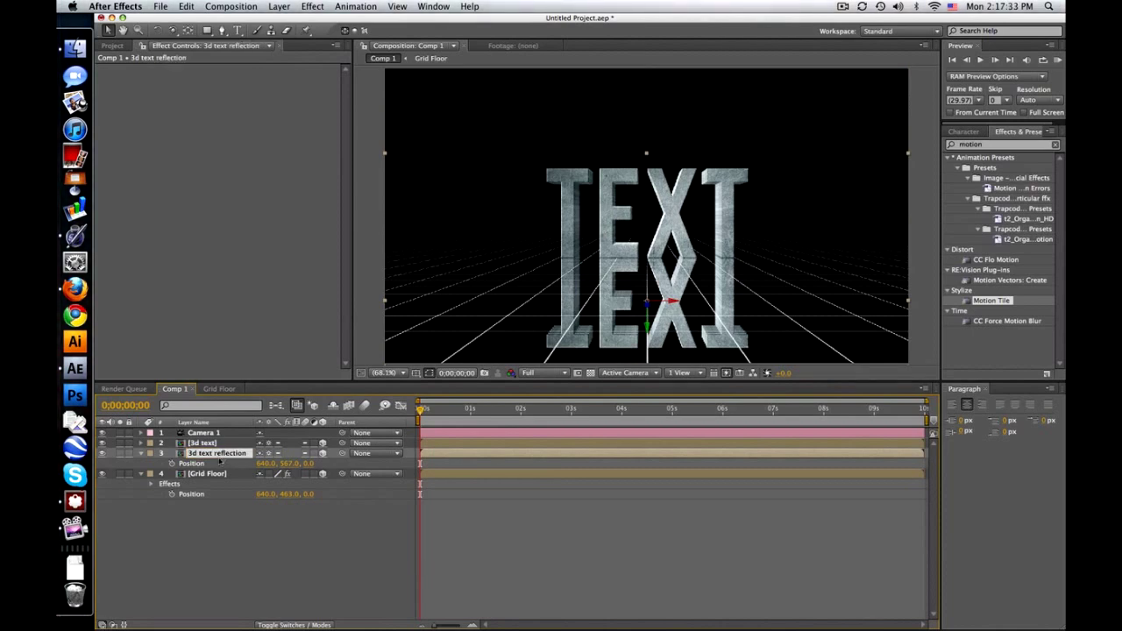
# Apply Curves to the 3d text reflection layer and pull the curve down to darken it
pyautogui.click(1044, 130)
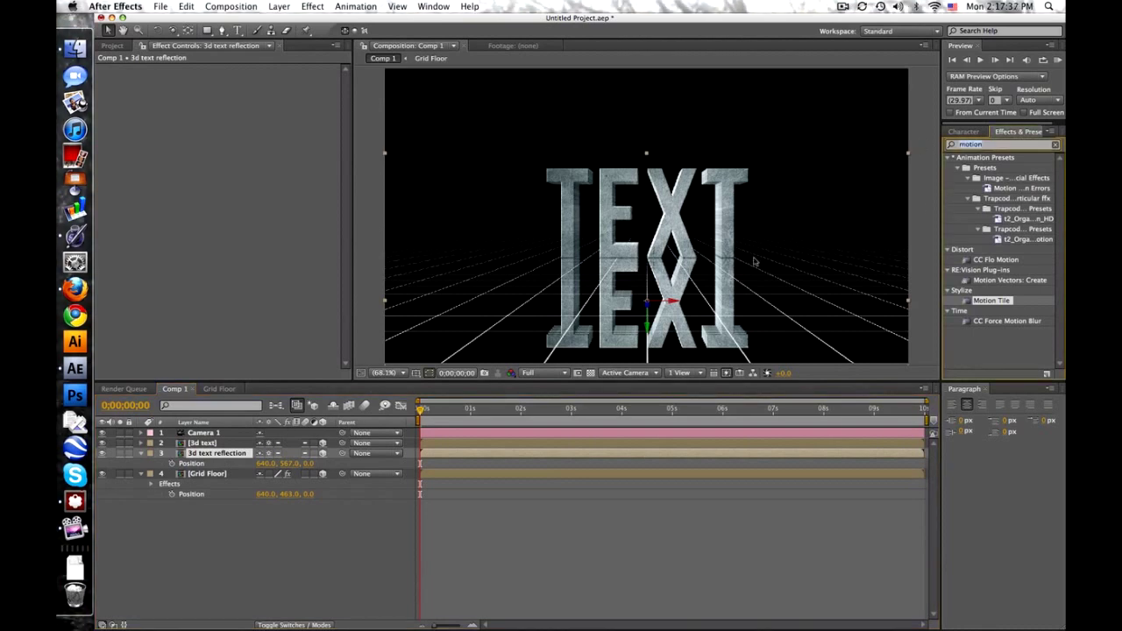
pyautogui.write('curv')
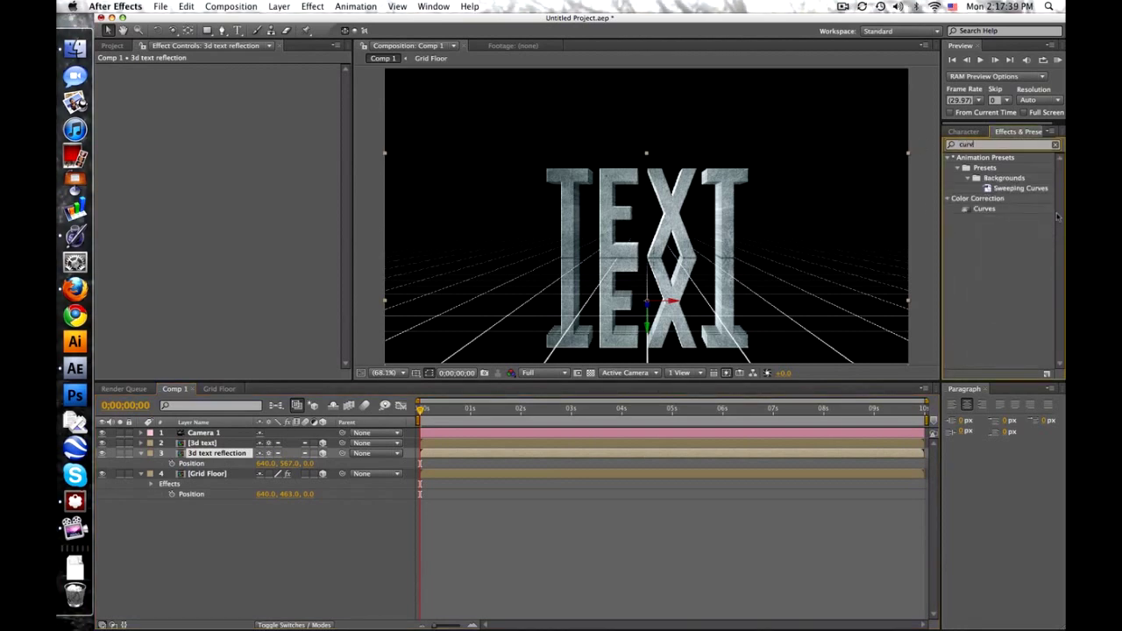
pyautogui.moveTo(983, 209); pyautogui.dragTo(233, 448)
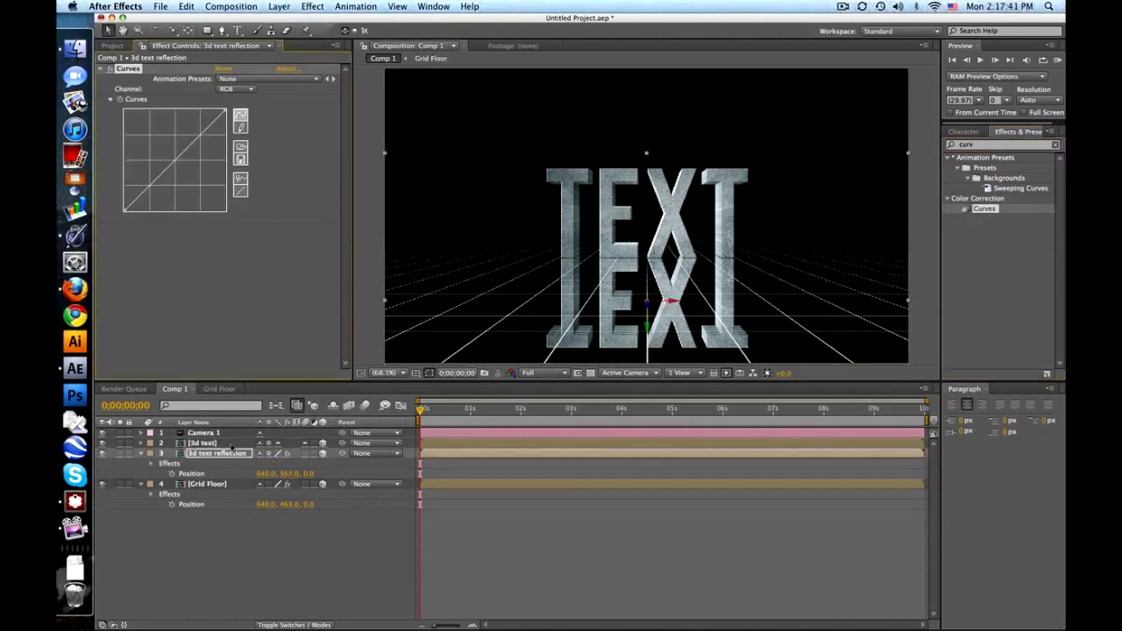
pyautogui.moveTo(179, 156); pyautogui.dragTo(180, 165)
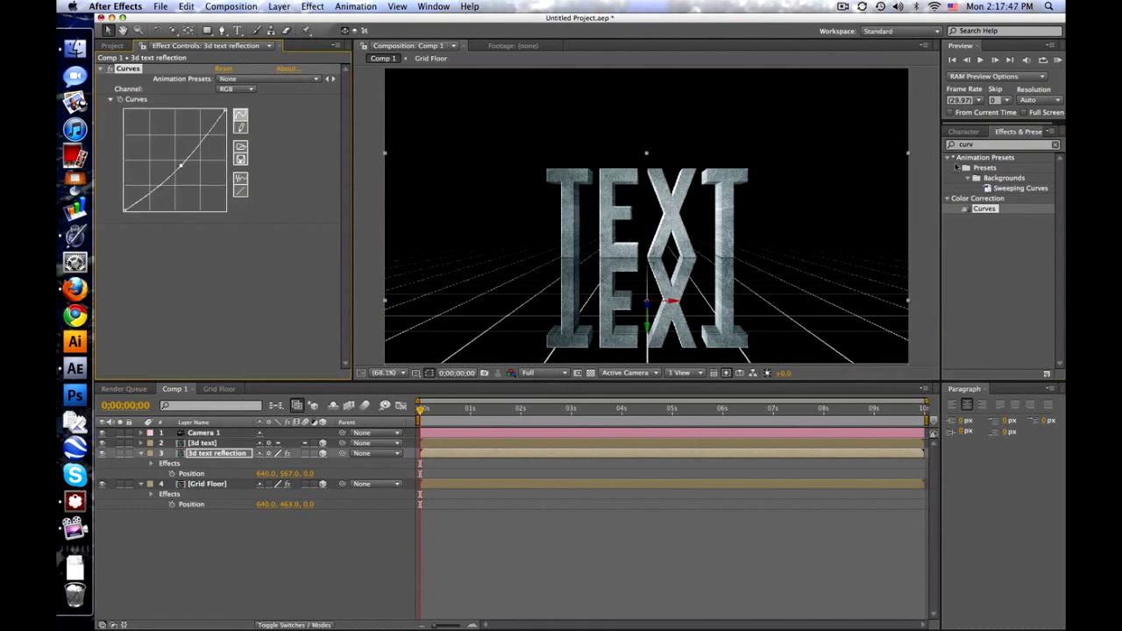
# Add Fast Blur to the reflection layer with a Blurriness of 2.0
pyautogui.click(984, 145)
pyautogui.write('blur')
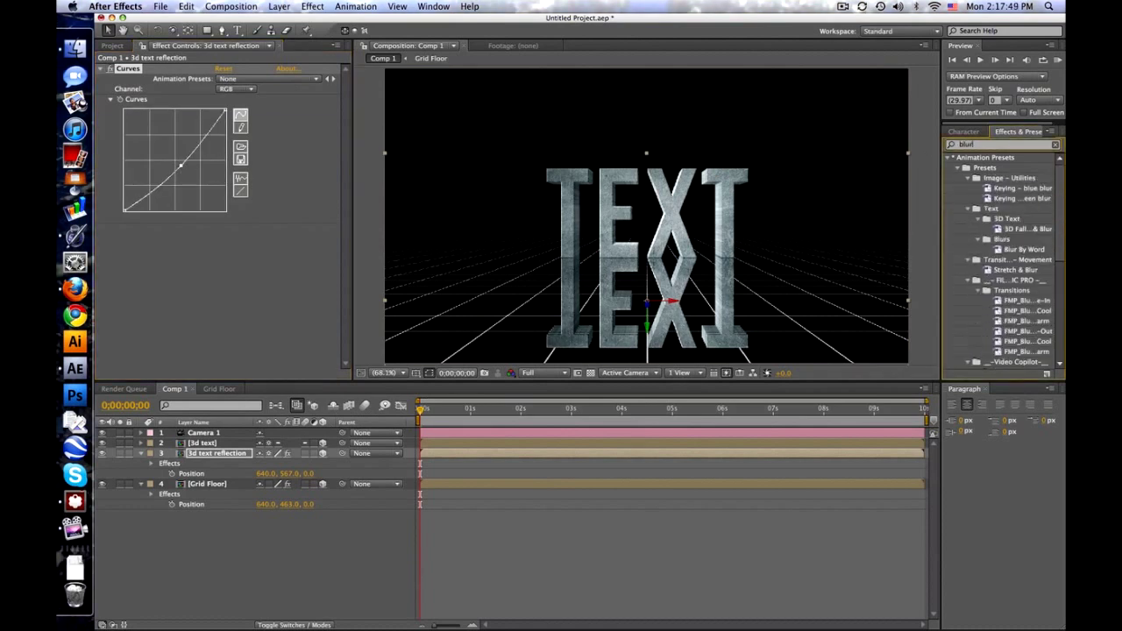
pyautogui.scroll(-1, 999, 262)
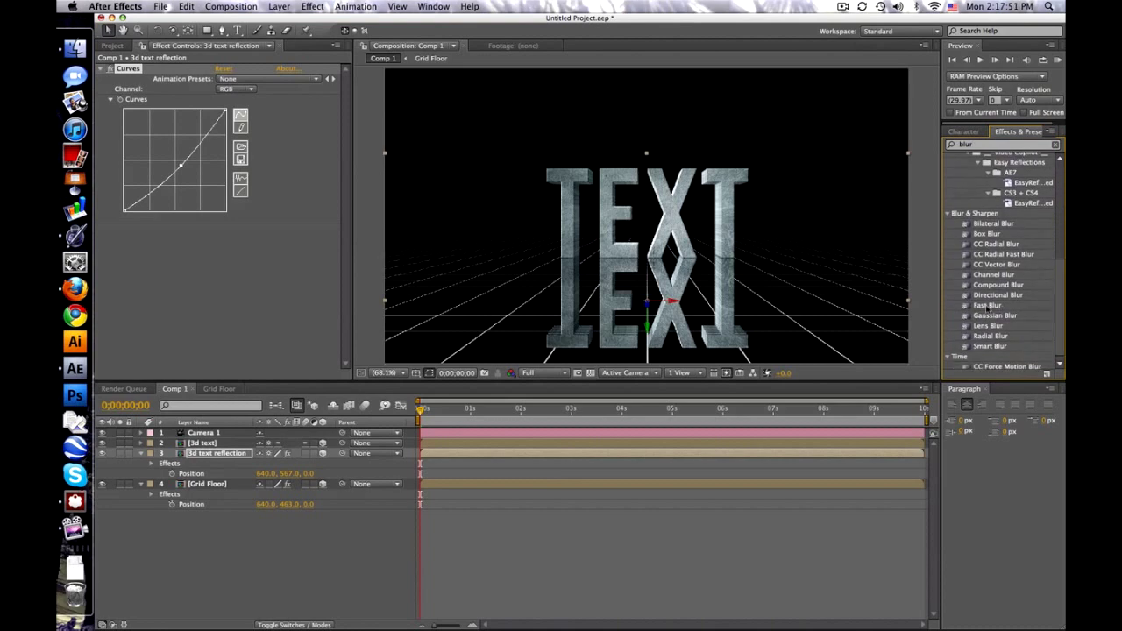
pyautogui.click(982, 305)
pyautogui.moveTo(363, 436); pyautogui.dragTo(263, 453)
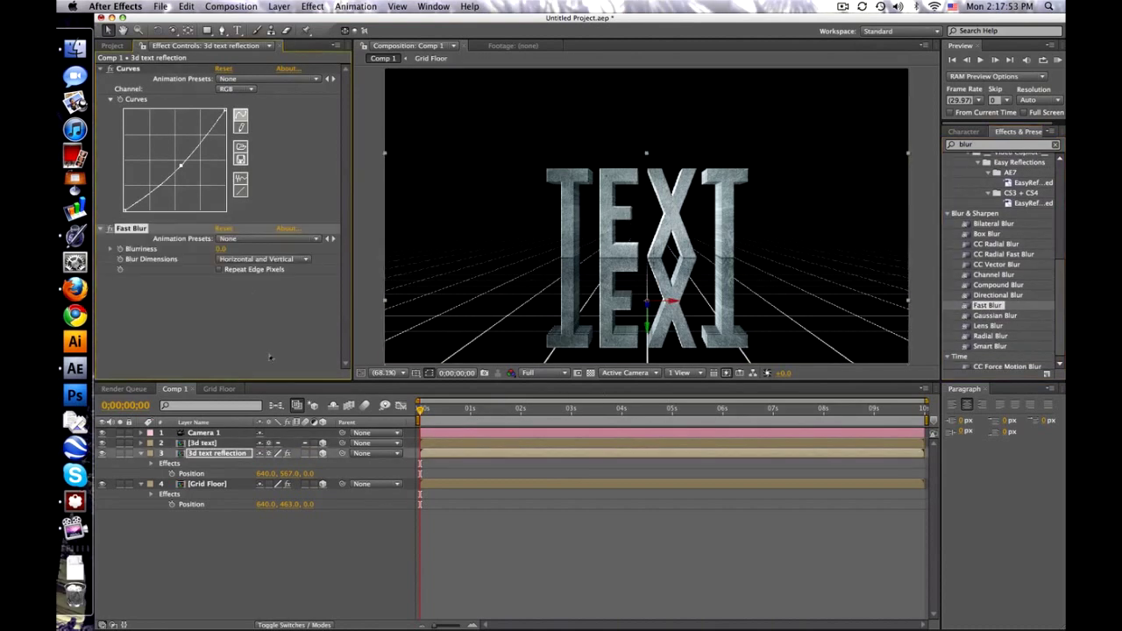
pyautogui.write('2')
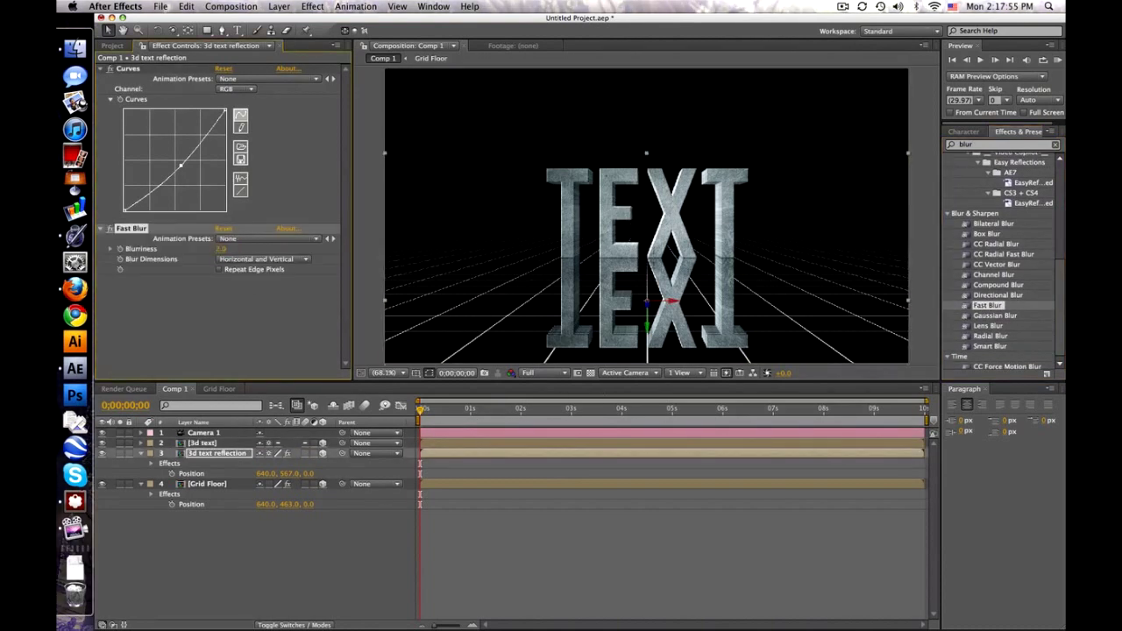
pyautogui.press('Return')
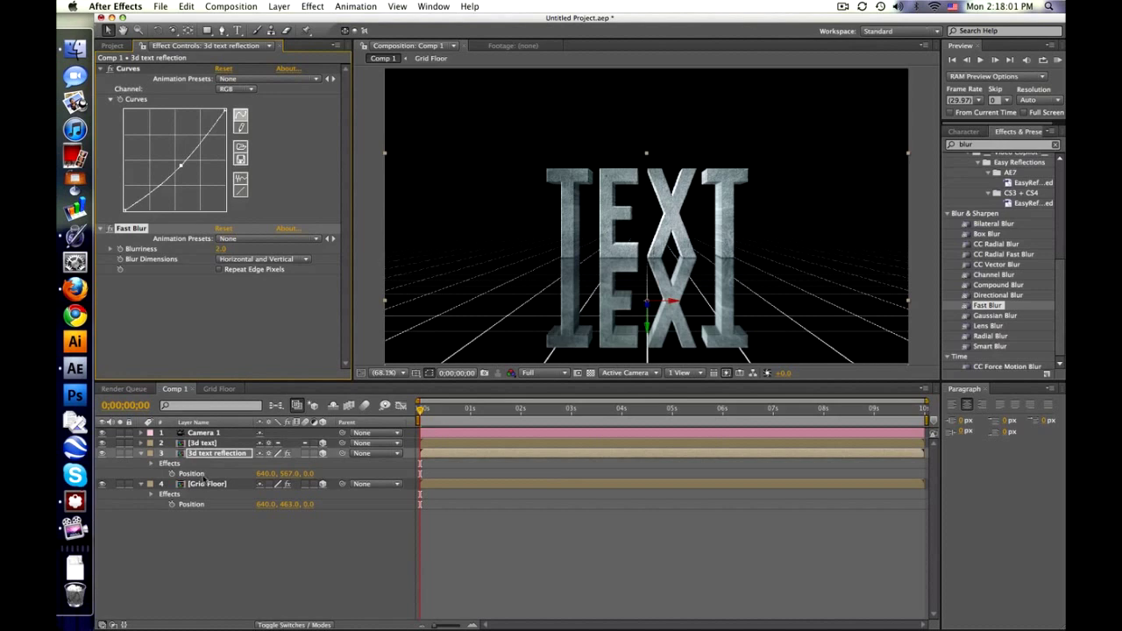
# Place Grid Floor above 3d text reflection and reveal Camera 1's Point of Interest and Position
pyautogui.moveTo(204, 486); pyautogui.dragTo(203, 454)
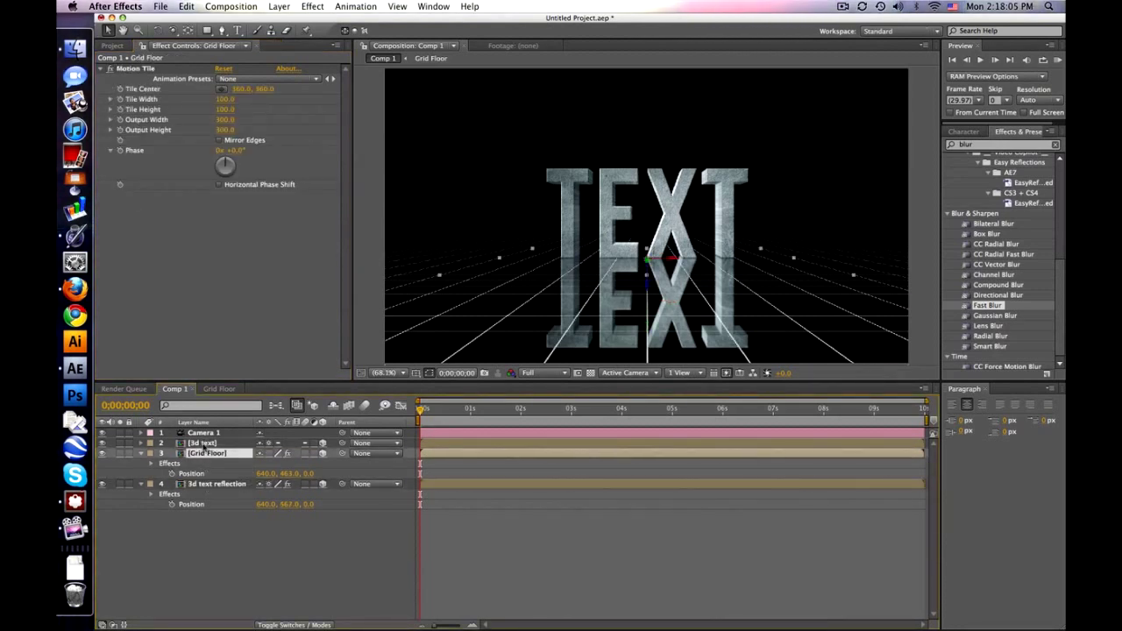
pyautogui.click(203, 433)
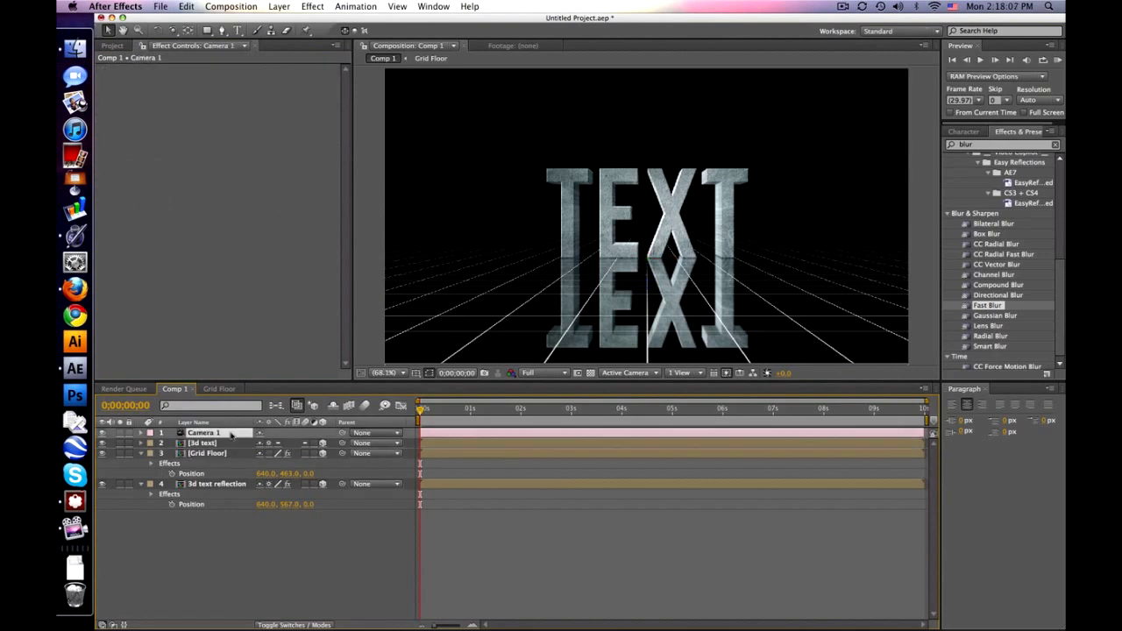
pyautogui.press('a')
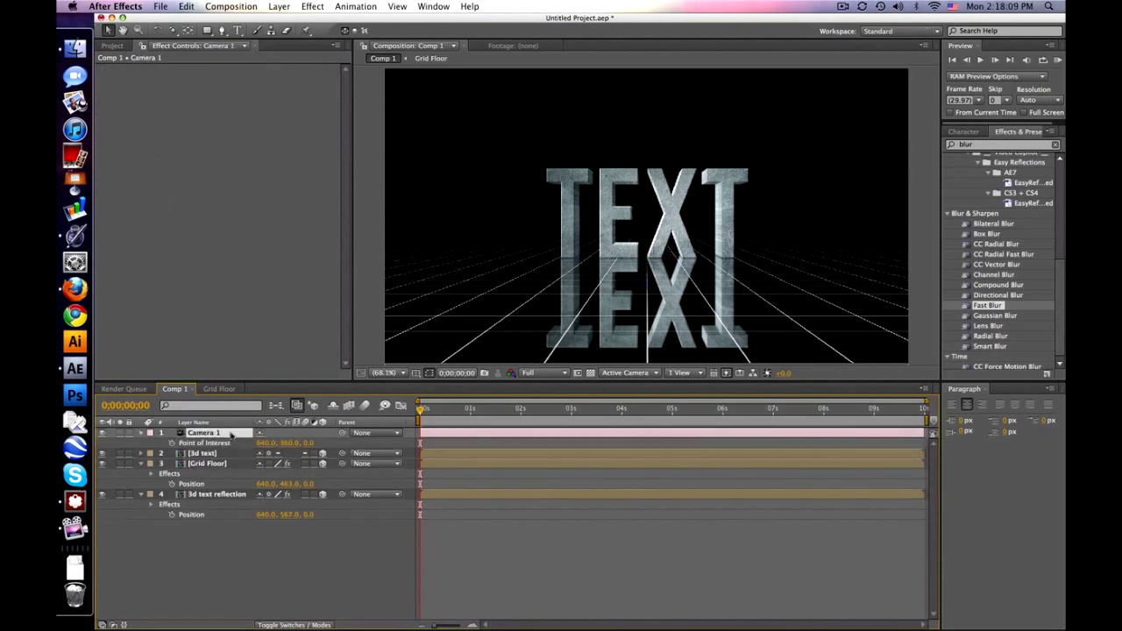
pyautogui.hotkey('shift', 'p')
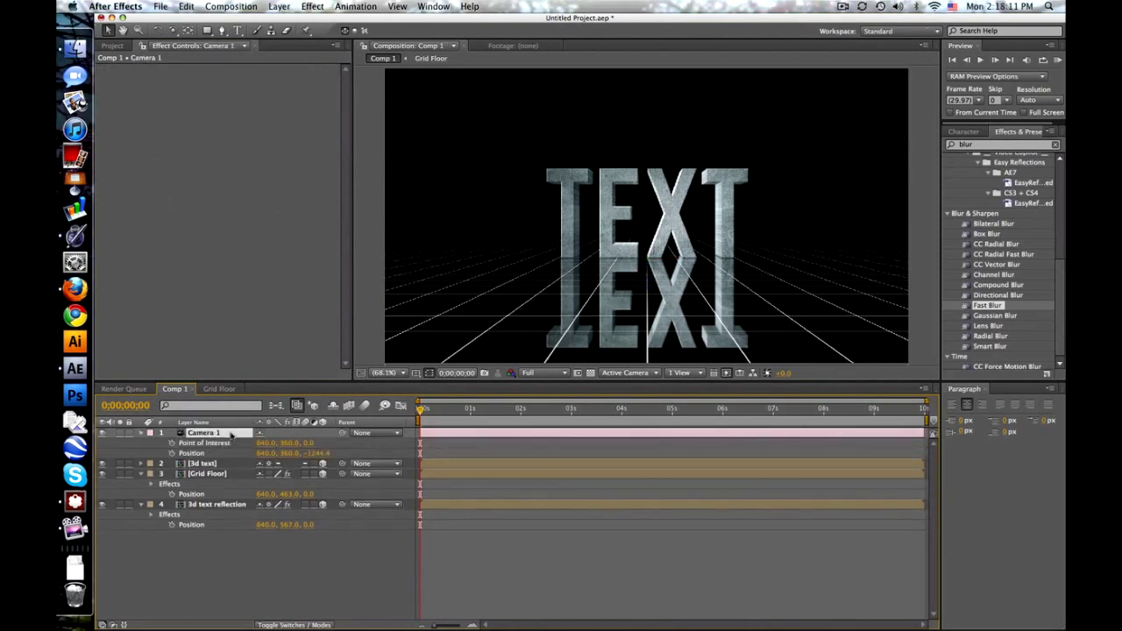
# Turn on keyframing for Camera 1's Point of Interest and Position and mark the front view at 2s
pyautogui.click(173, 443)
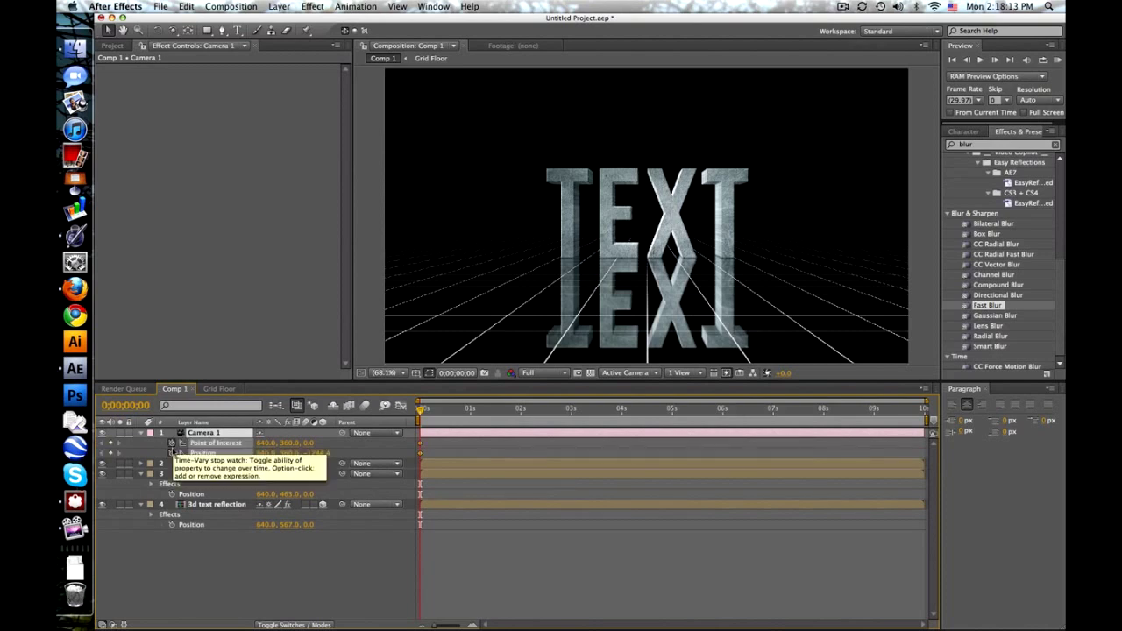
pyautogui.click(173, 452)
pyautogui.click(520, 410)
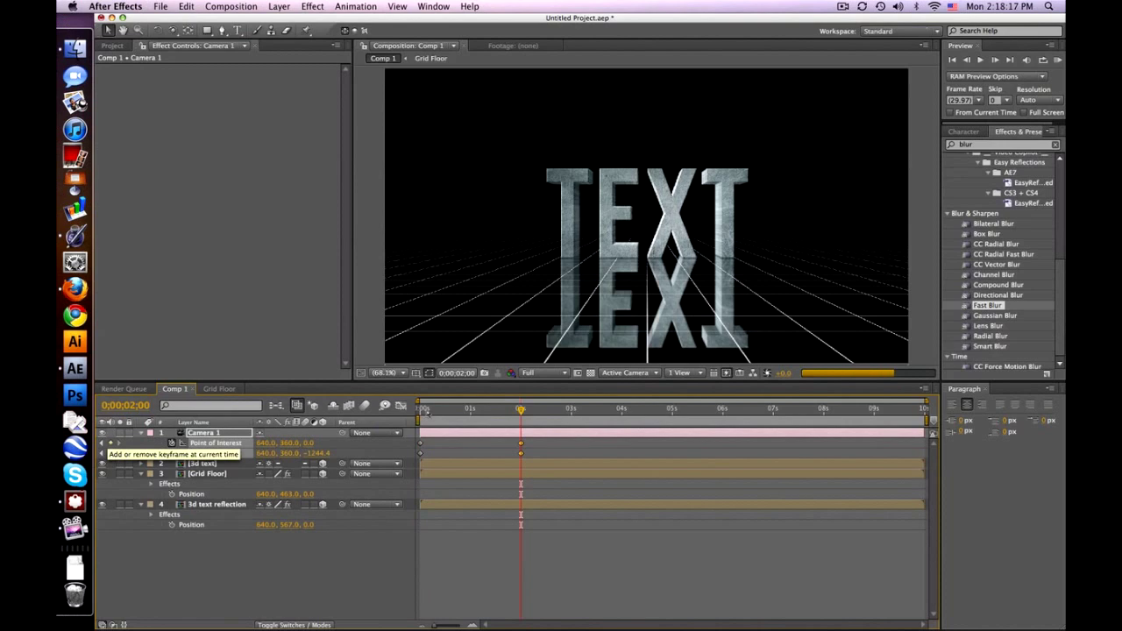
# At 0s, orbit Camera 1 to an angled view of TEXT and end the work area at 2s
pyautogui.click(420, 409)
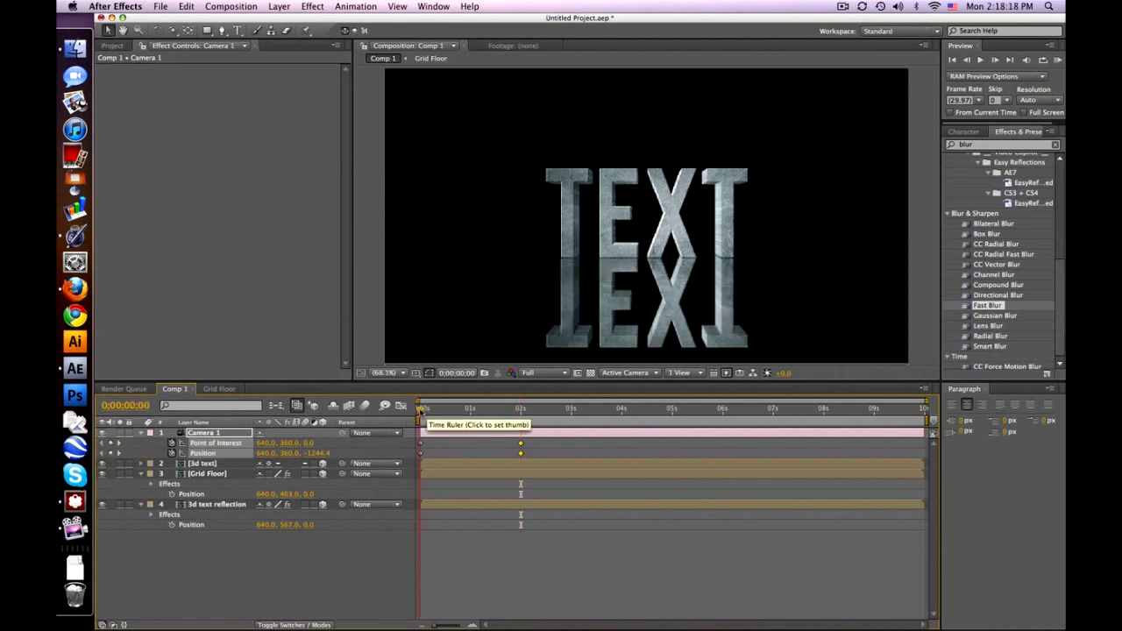
pyautogui.click(173, 29)
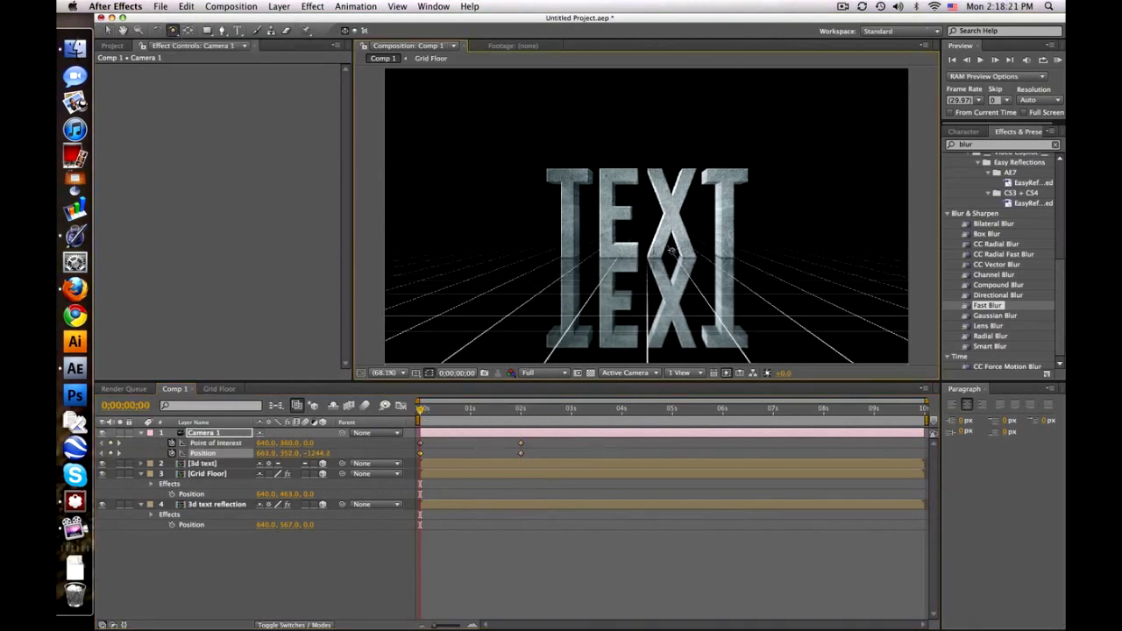
pyautogui.moveTo(673, 250); pyautogui.dragTo(654, 262)
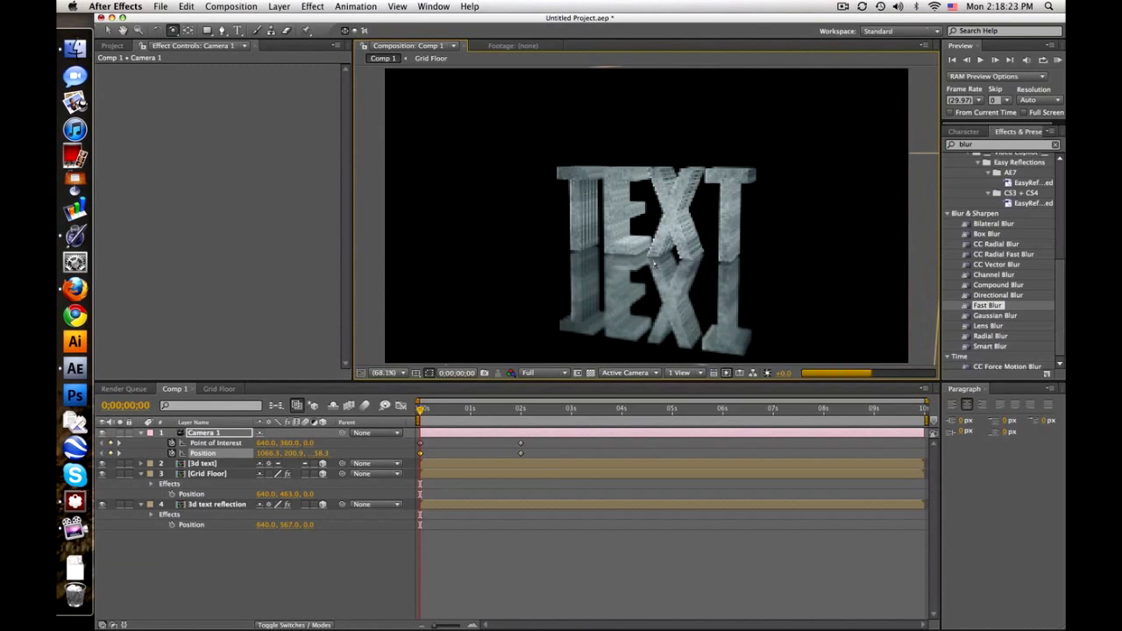
pyautogui.moveTo(926, 412); pyautogui.dragTo(529, 412)
pyautogui.press('=')
pyautogui.press('=')
pyautogui.press('=')
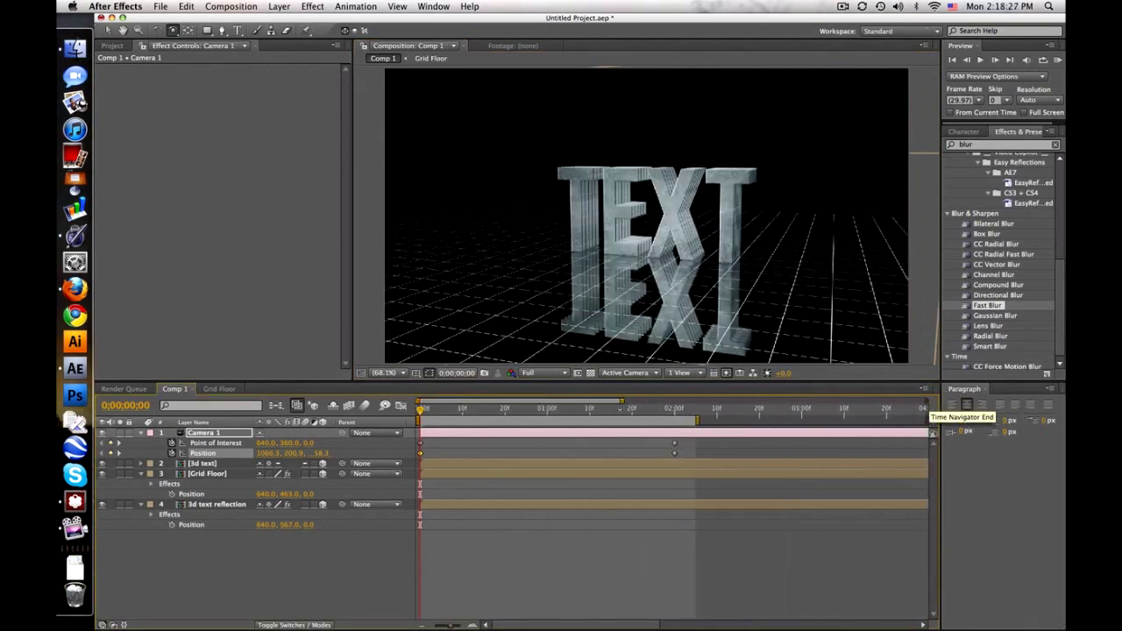
# Preview the camera move at Quarter resolution and scrub back to an earlier frame
pyautogui.click(538, 373)
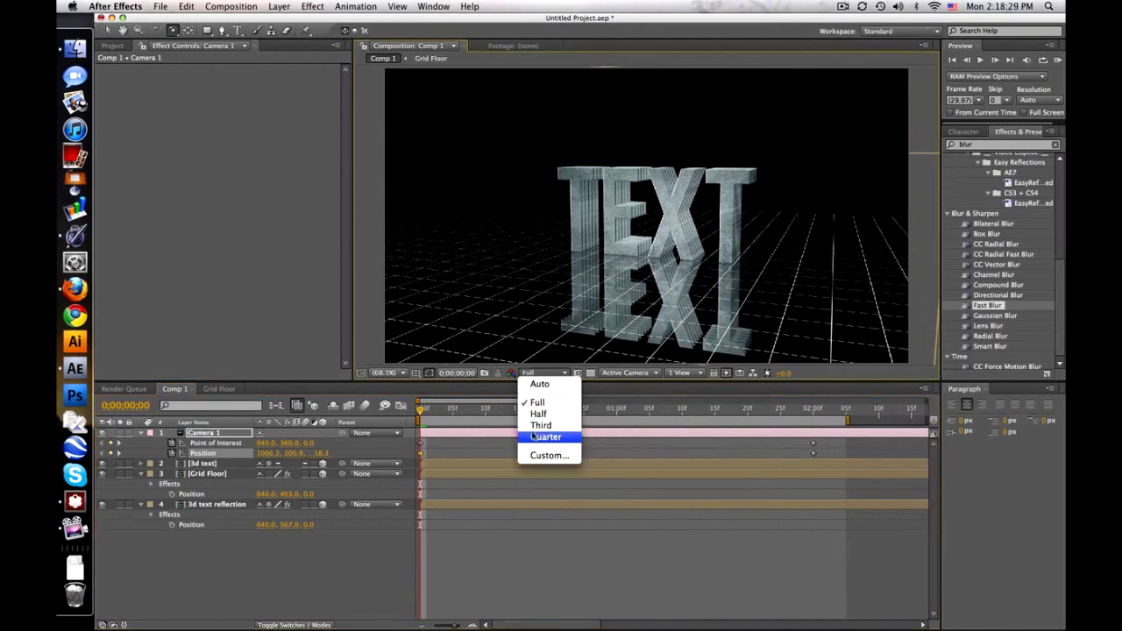
pyautogui.click(542, 438)
pyautogui.click(1058, 59)
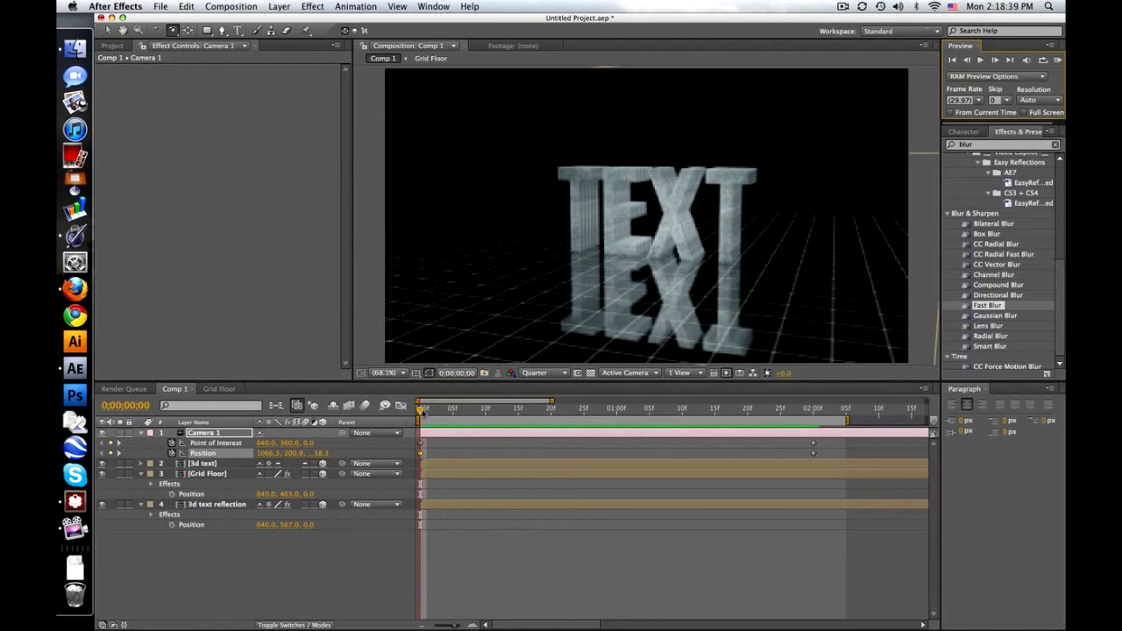
pyautogui.moveTo(423, 410); pyautogui.dragTo(519, 433)
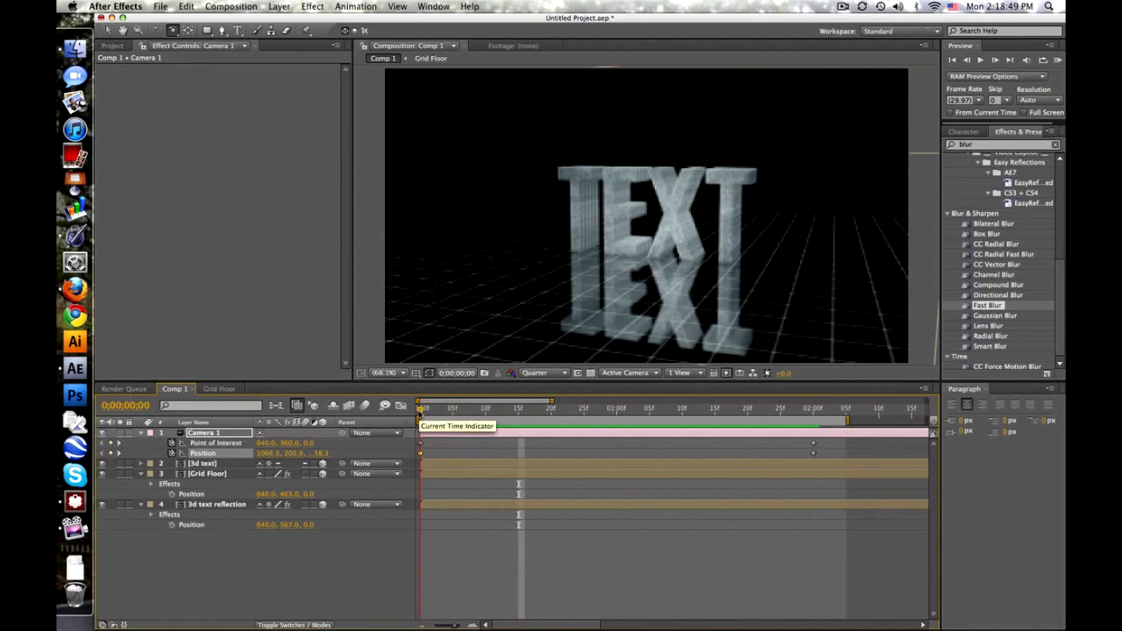
pyautogui.moveTo(518, 409); pyautogui.dragTo(752, 400)
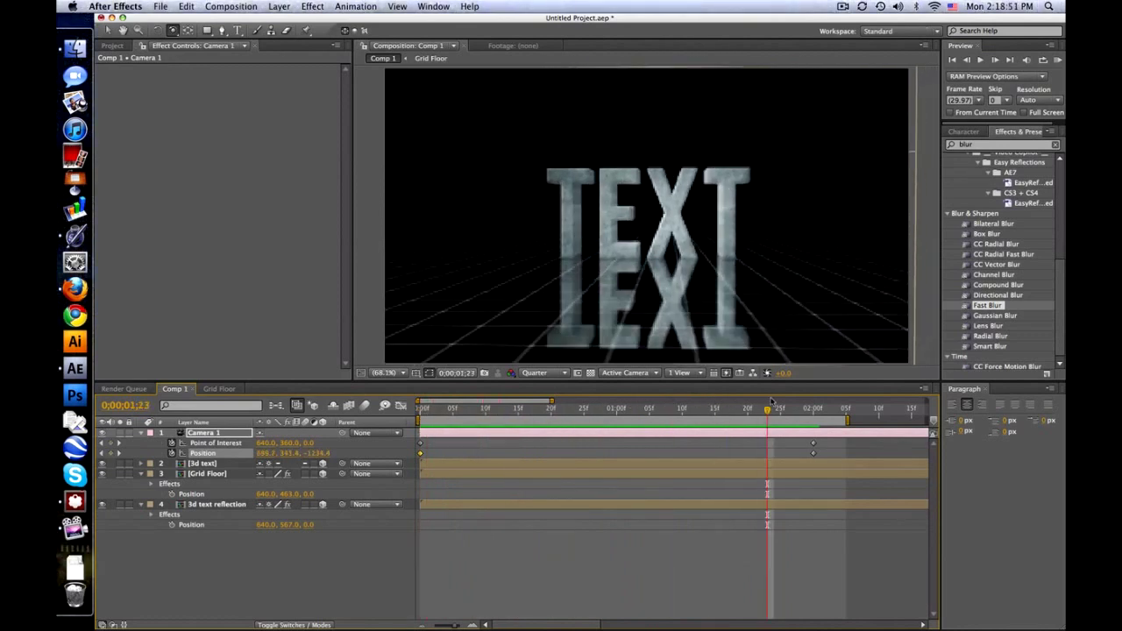
pyautogui.click(566, 412)
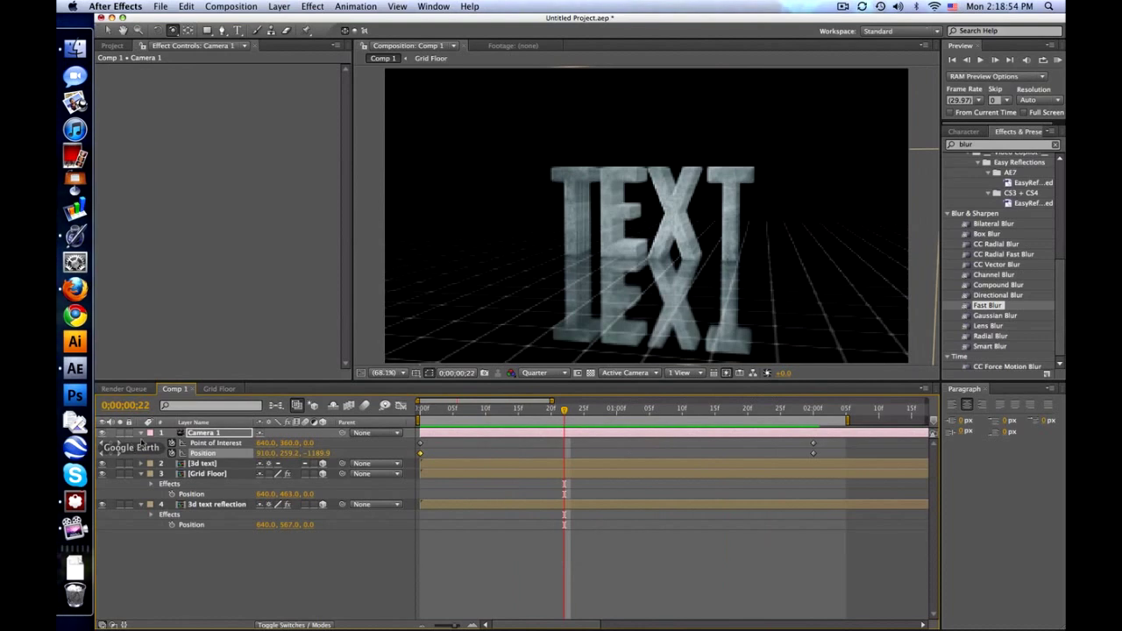
# Collapse the Camera 1, Grid Floor and 3d text reflection layer properties
pyautogui.click(141, 433)
pyautogui.click(142, 453)
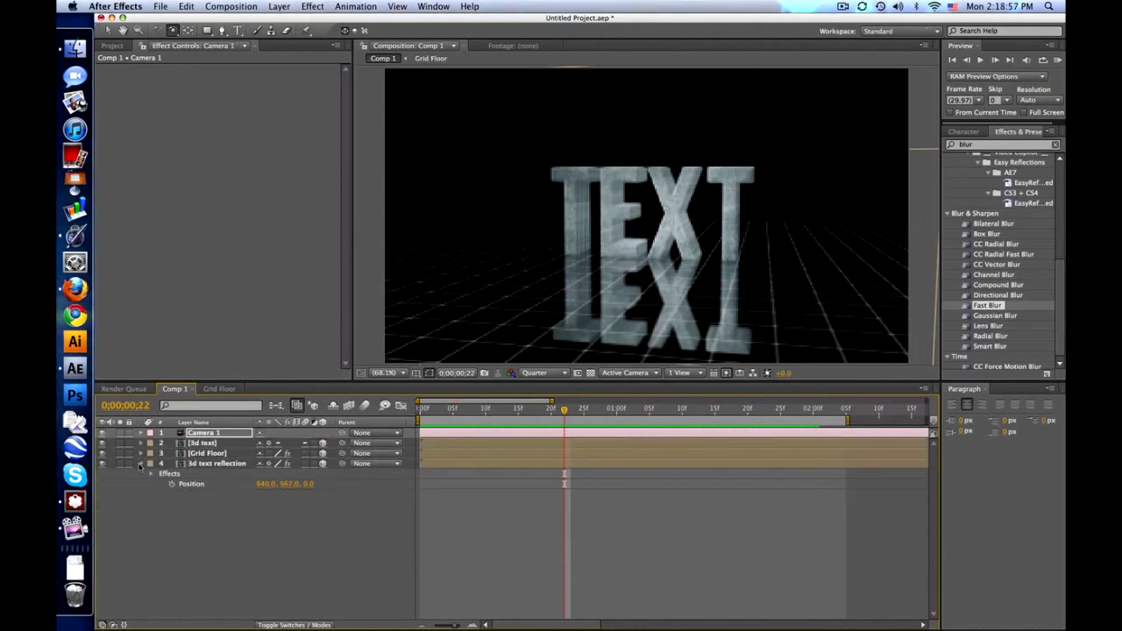
pyautogui.click(140, 463)
# Create a new composition, Comp 2, with the default settings
pyautogui.click(217, 390)
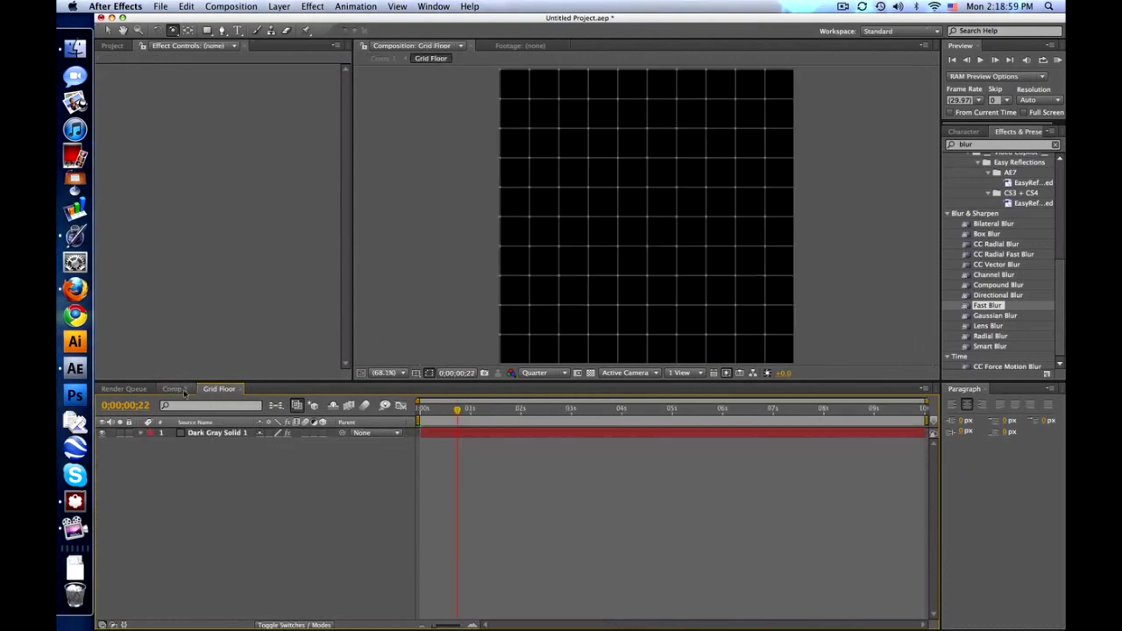
pyautogui.click(173, 388)
pyautogui.click(231, 6)
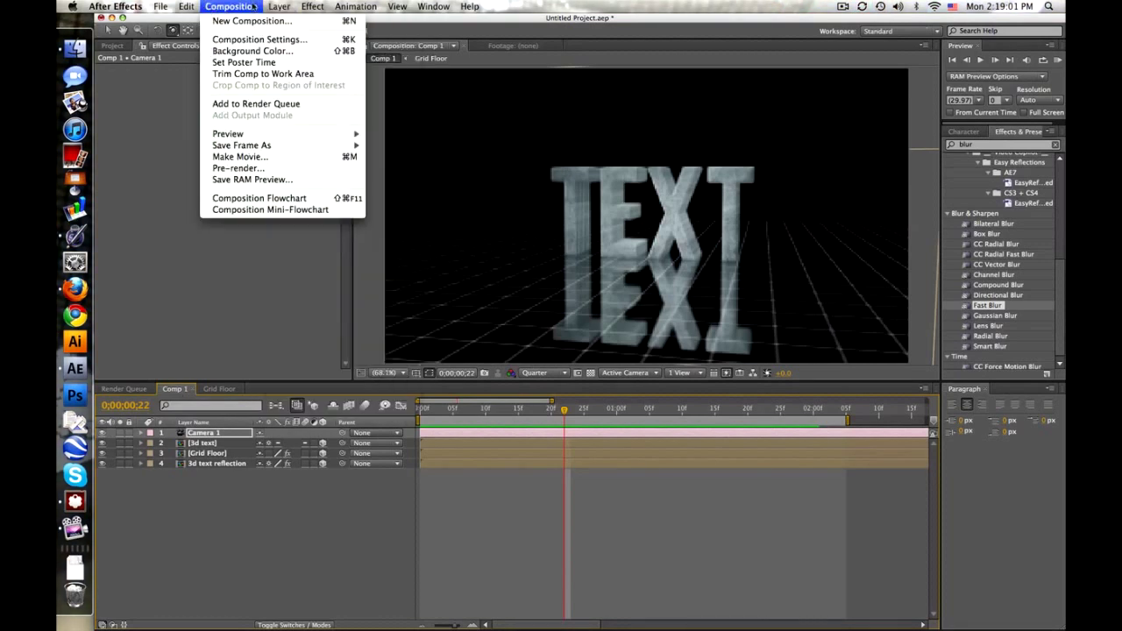
pyautogui.click(252, 20)
pyautogui.click(654, 485)
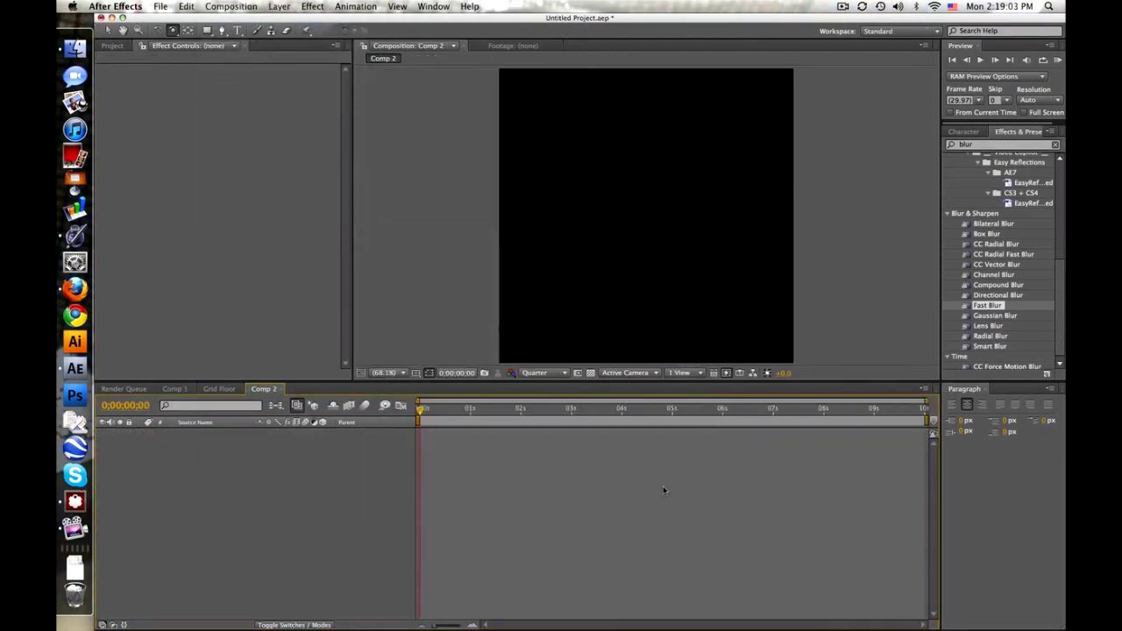
# Add a text layer reading TEXT in Comp 2 and set preview resolution to Full
pyautogui.click(237, 30)
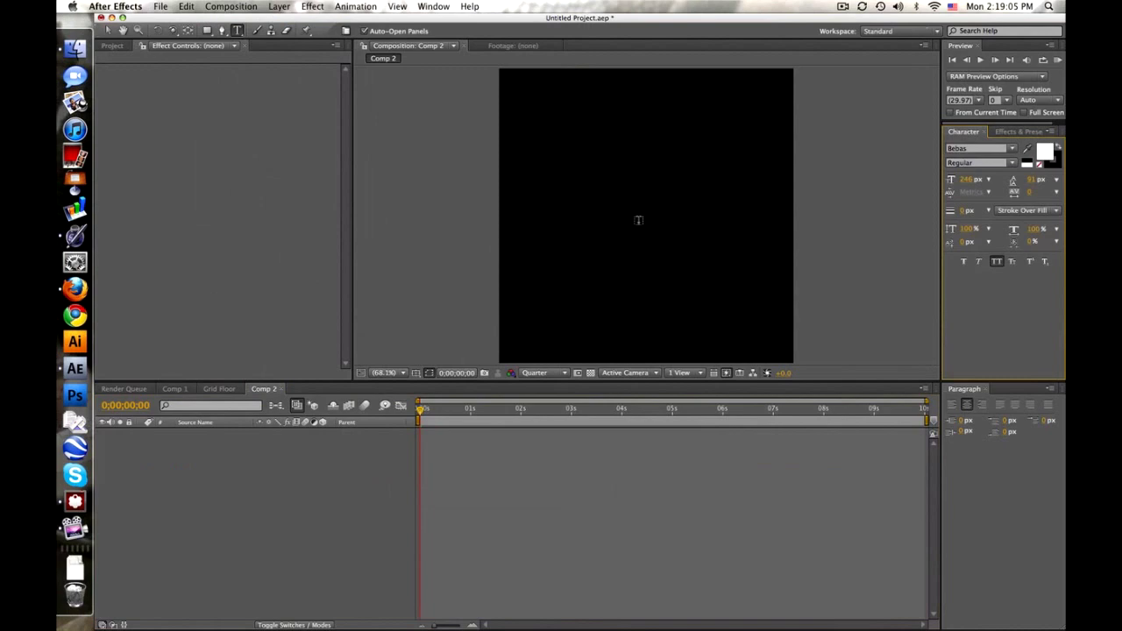
pyautogui.click(639, 233)
pyautogui.write('TEXT')
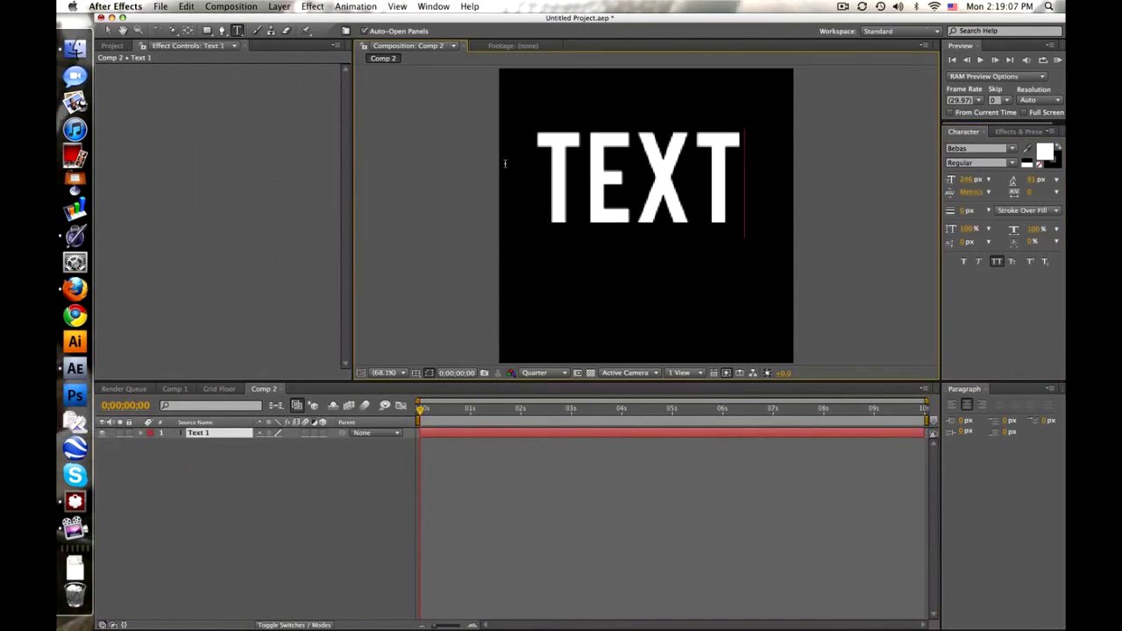
pyautogui.click(542, 372)
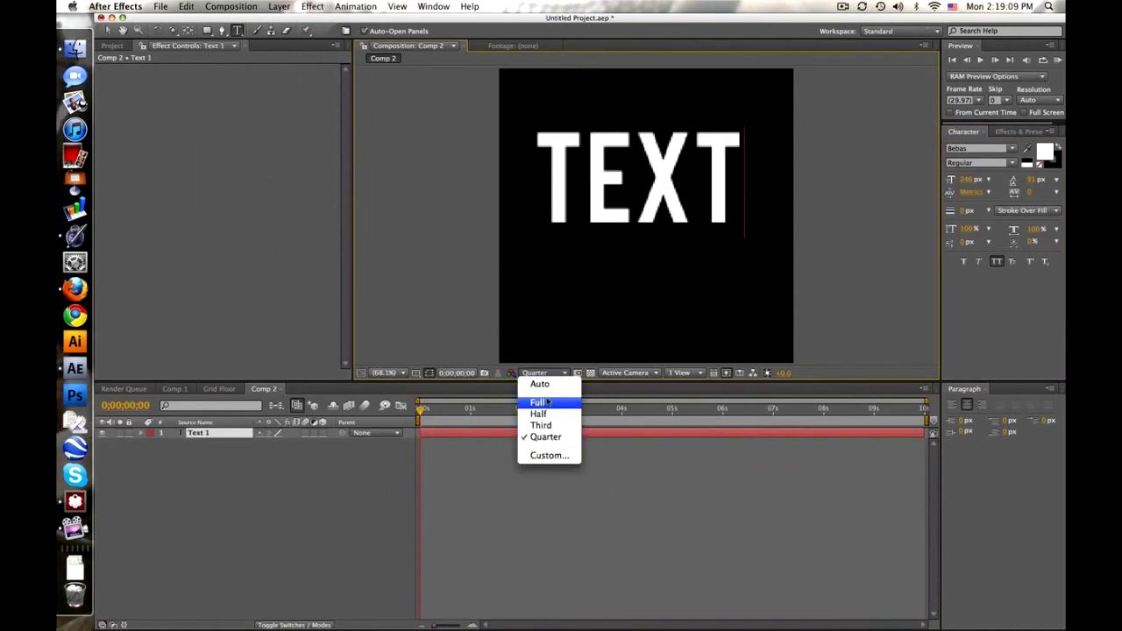
pyautogui.click(538, 398)
# Add a 720 × 720 Dark Gray Solid 2 layer above the text and search effects for Shatter
pyautogui.click(278, 6)
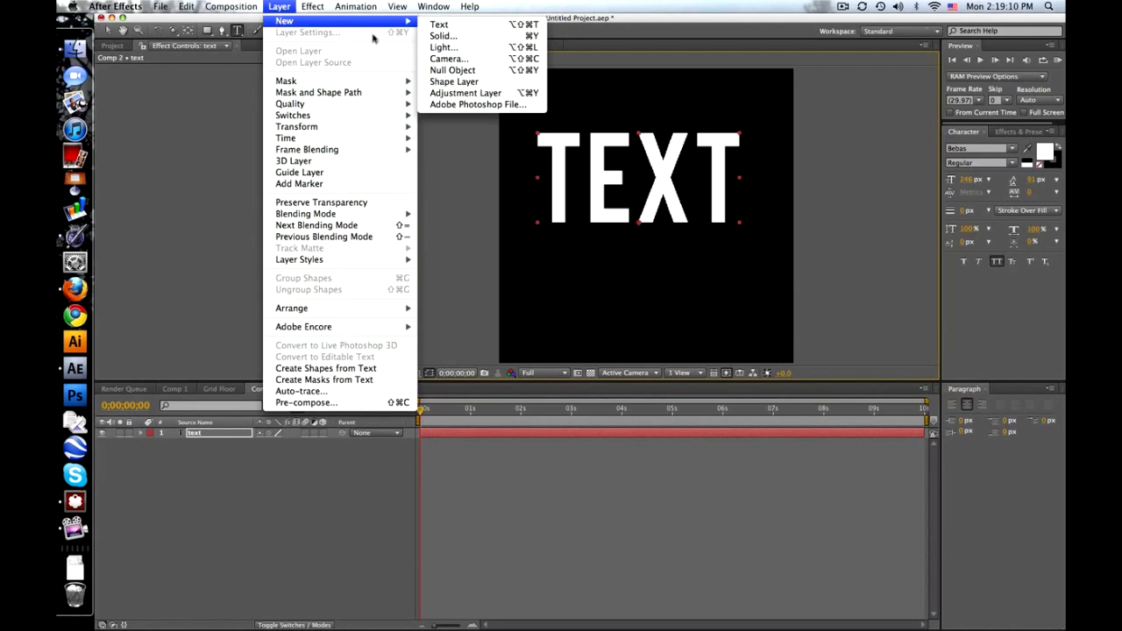
pyautogui.click(449, 36)
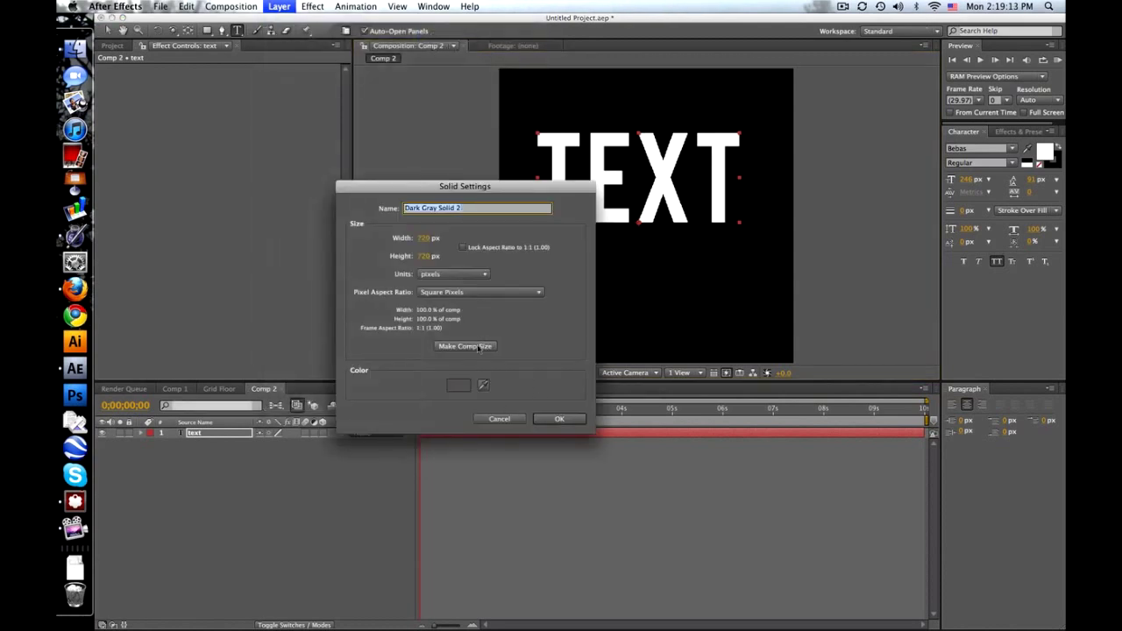
pyautogui.click(576, 418)
pyautogui.press('super+5')
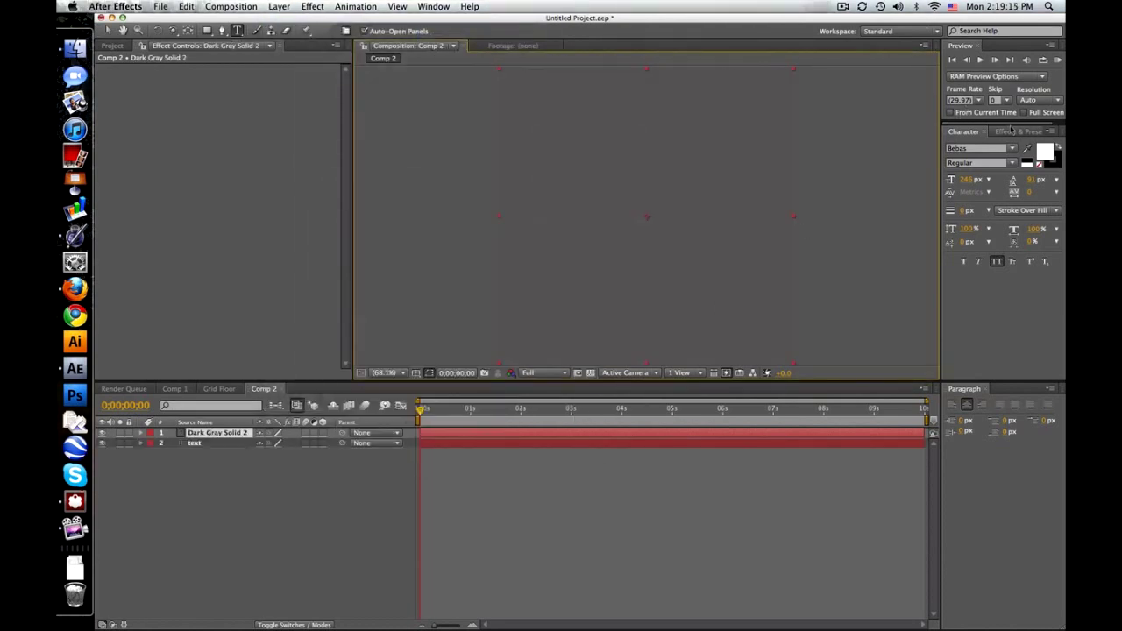
pyautogui.write('shatt')
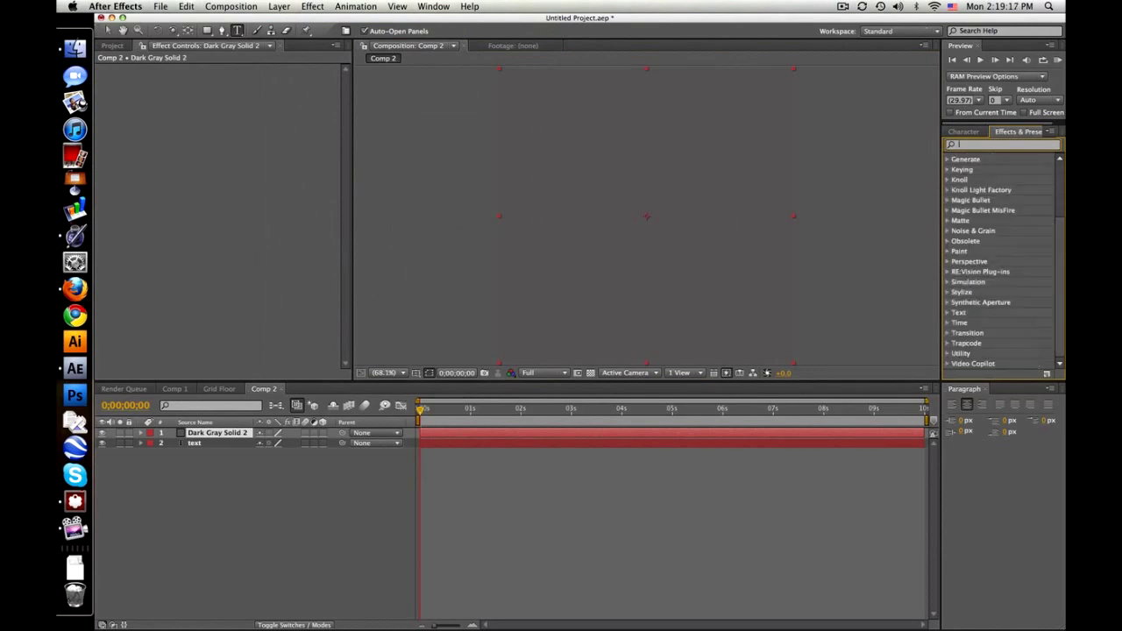
# Apply Shatter to the solid with Rendered view and a Custom pattern mapped to the text layer
pyautogui.moveTo(981, 167); pyautogui.dragTo(214, 433)
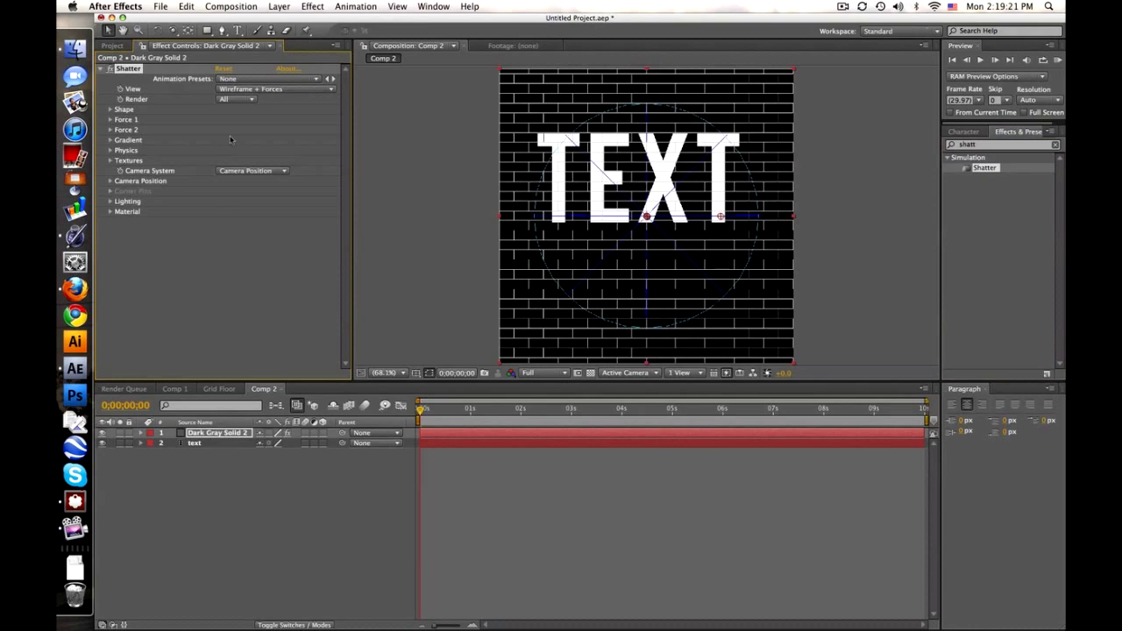
pyautogui.click(257, 91)
pyautogui.click(254, 53)
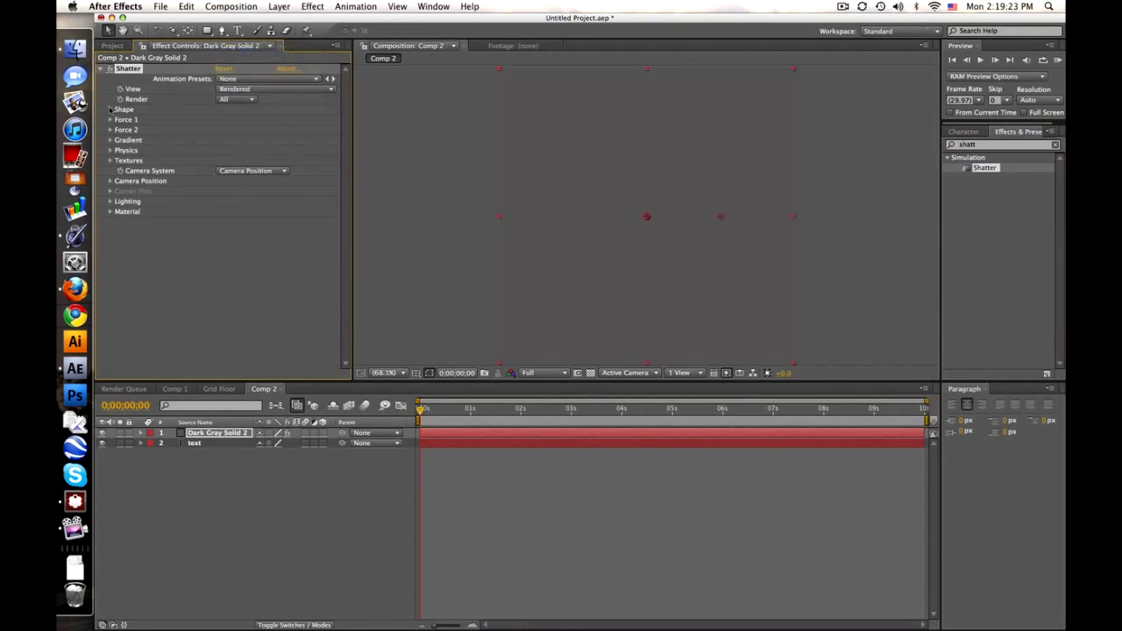
pyautogui.click(110, 109)
pyautogui.click(260, 123)
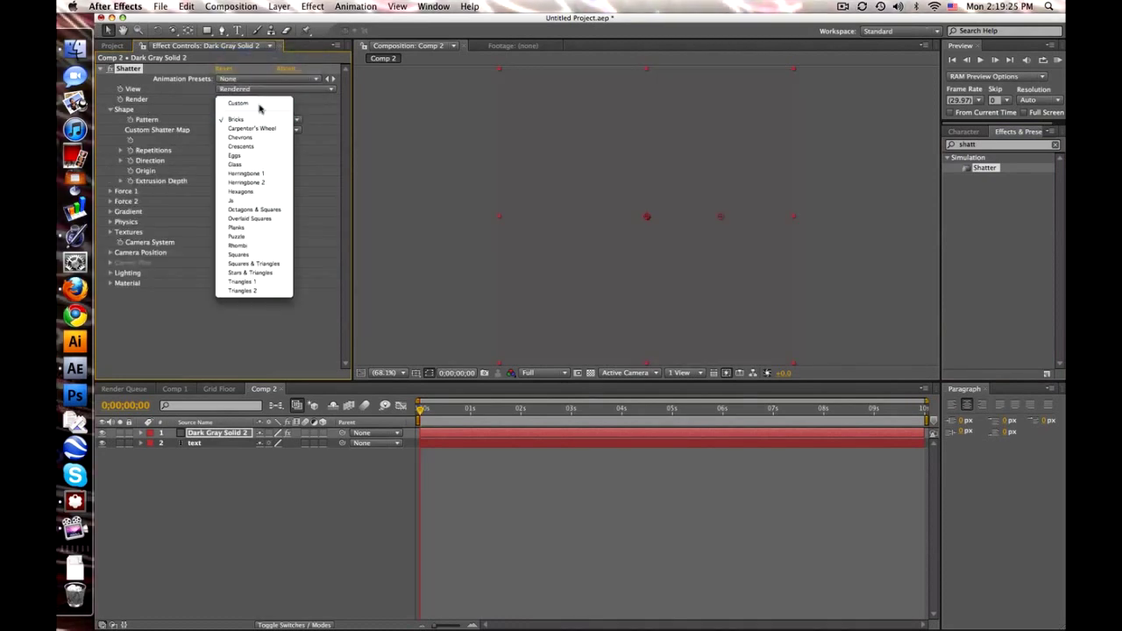
pyautogui.click(245, 283)
pyautogui.click(253, 129)
pyautogui.click(254, 155)
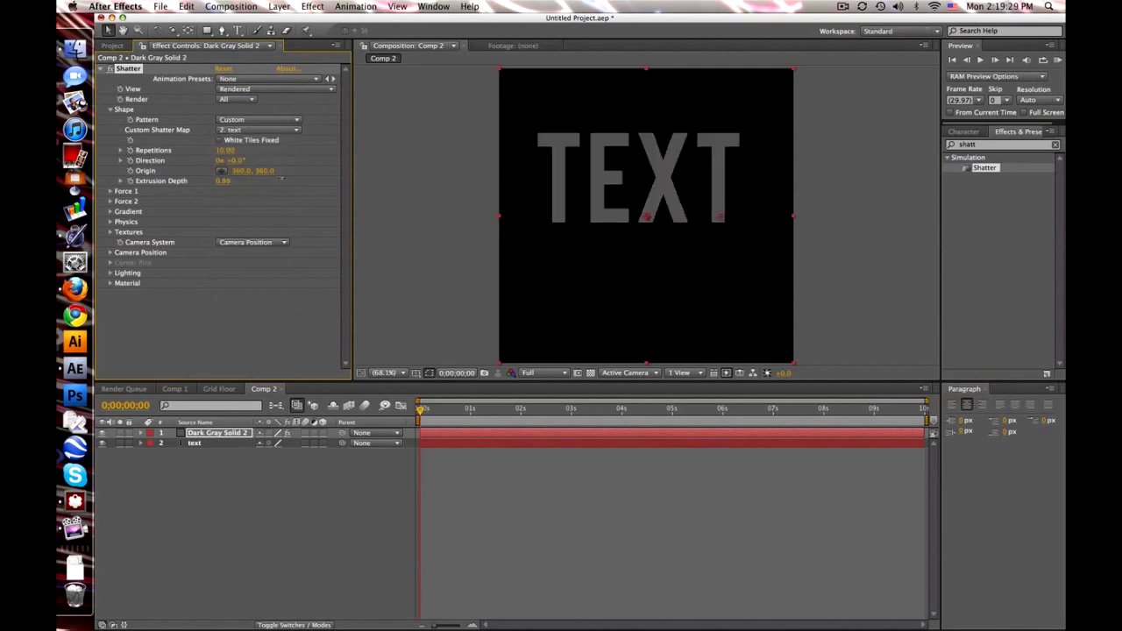
# Set Shatter's Extrusion Depth to 4.22, use the Camera Position system, and tilt the X rotation
pyautogui.moveTo(280, 178); pyautogui.dragTo(465, 175)
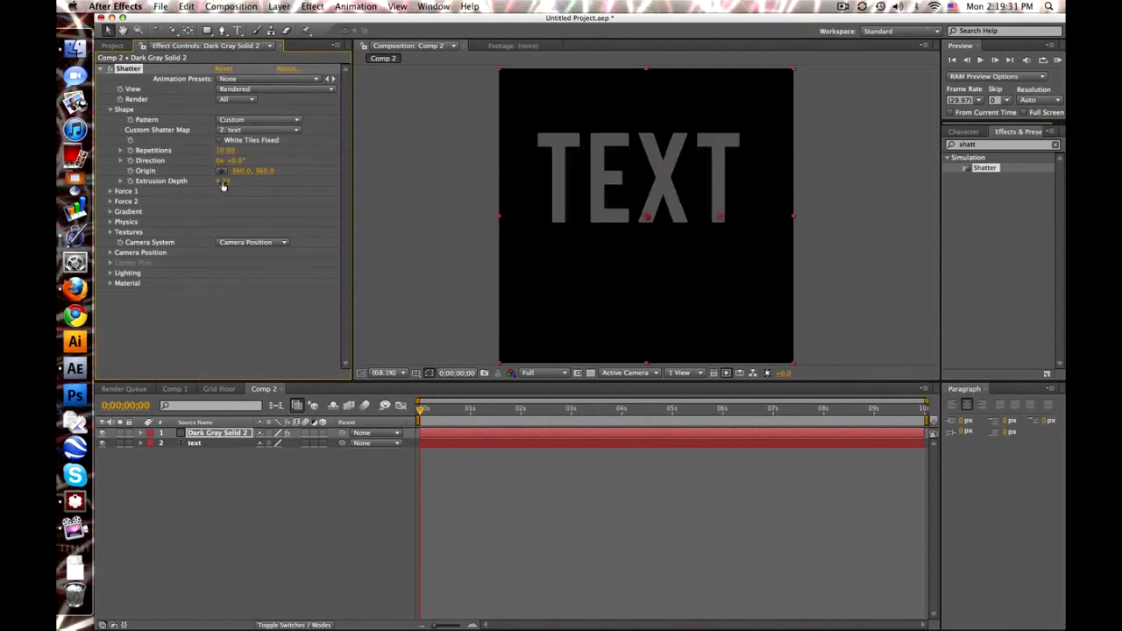
pyautogui.click(258, 247)
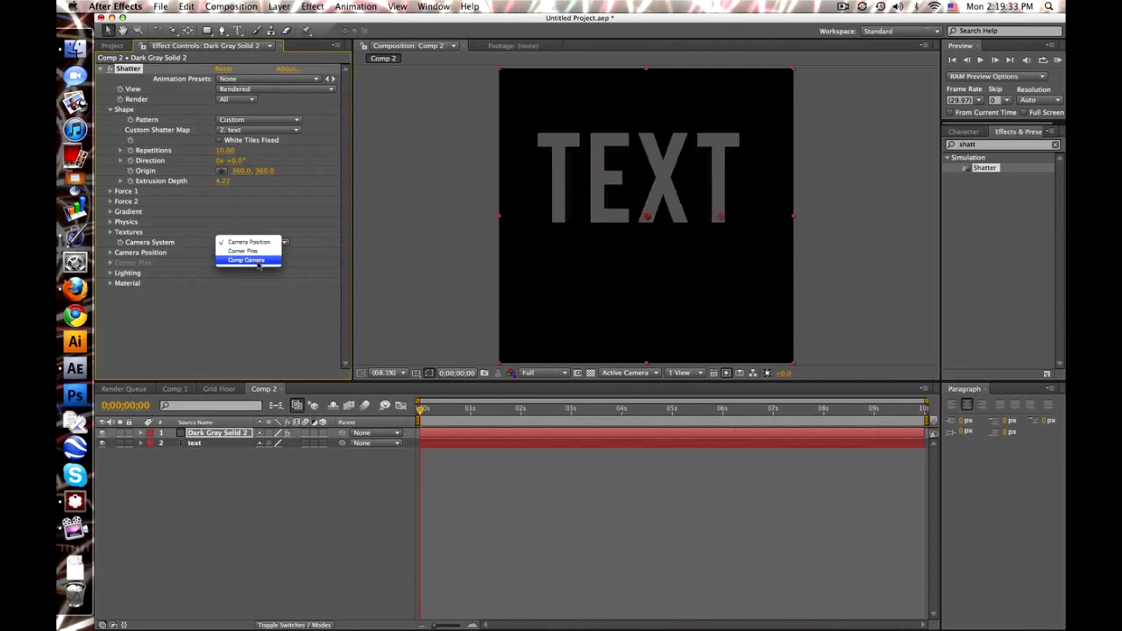
pyautogui.click(249, 242)
pyautogui.click(111, 253)
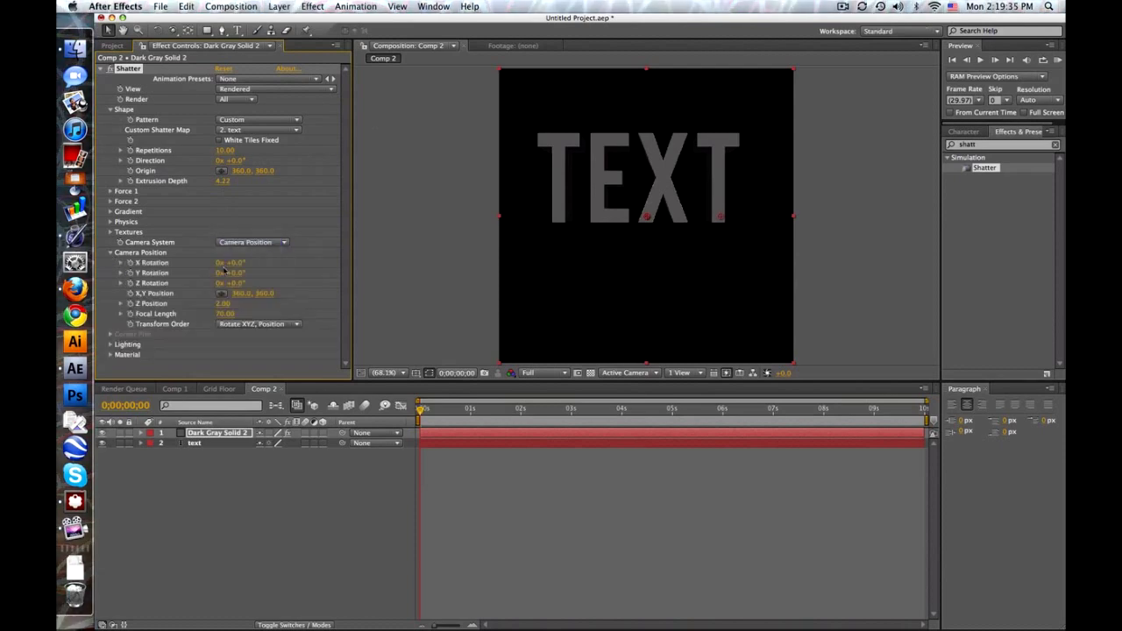
pyautogui.moveTo(234, 263)
pyautogui.mouseDown()
pyautogui.moveTo(310, 273)
pyautogui.moveTo(220, 273)
pyautogui.mouseUp()
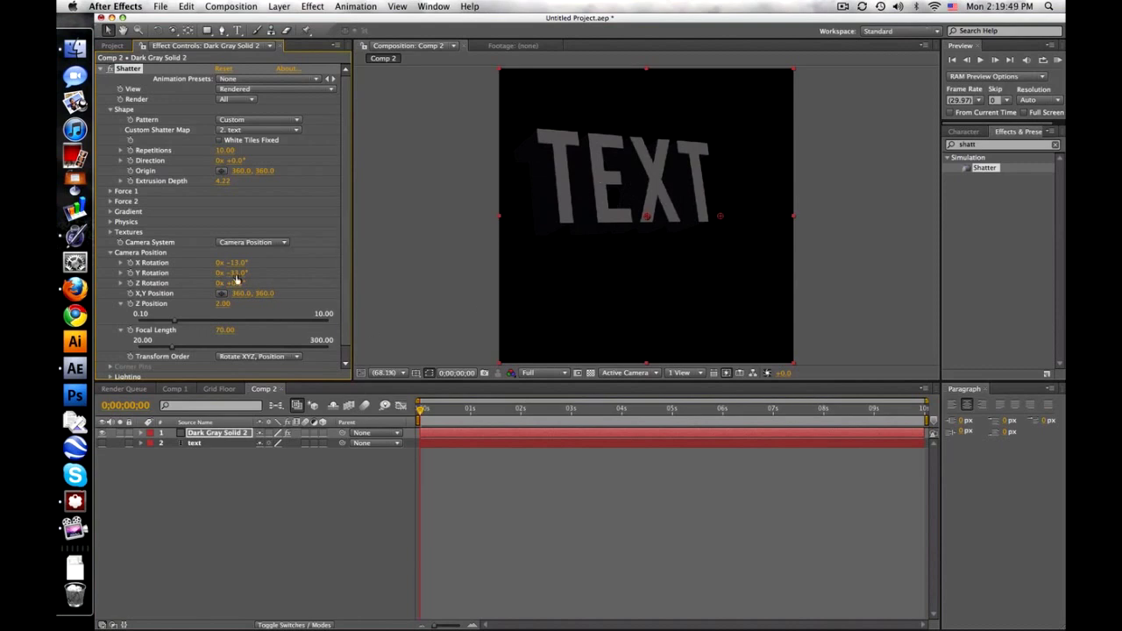
# Rotate Shatter's camera to Y Rotation -8° and raise X Rotation so TEXT is seen from above
pyautogui.moveTo(233, 272); pyautogui.dragTo(260, 300)
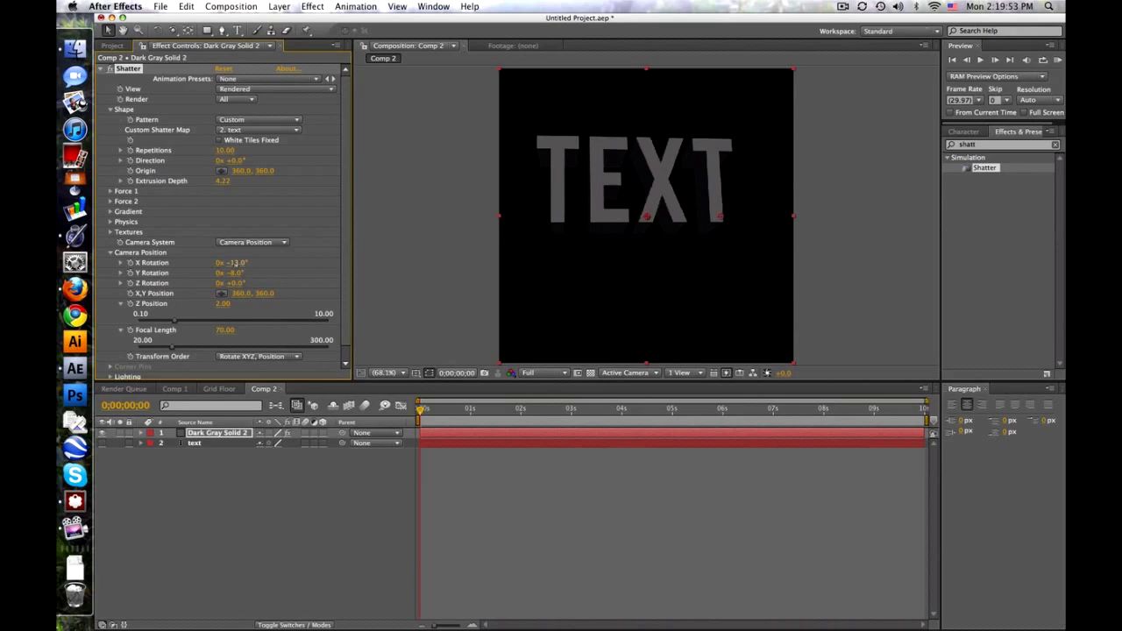
pyautogui.moveTo(235, 262); pyautogui.dragTo(282, 262)
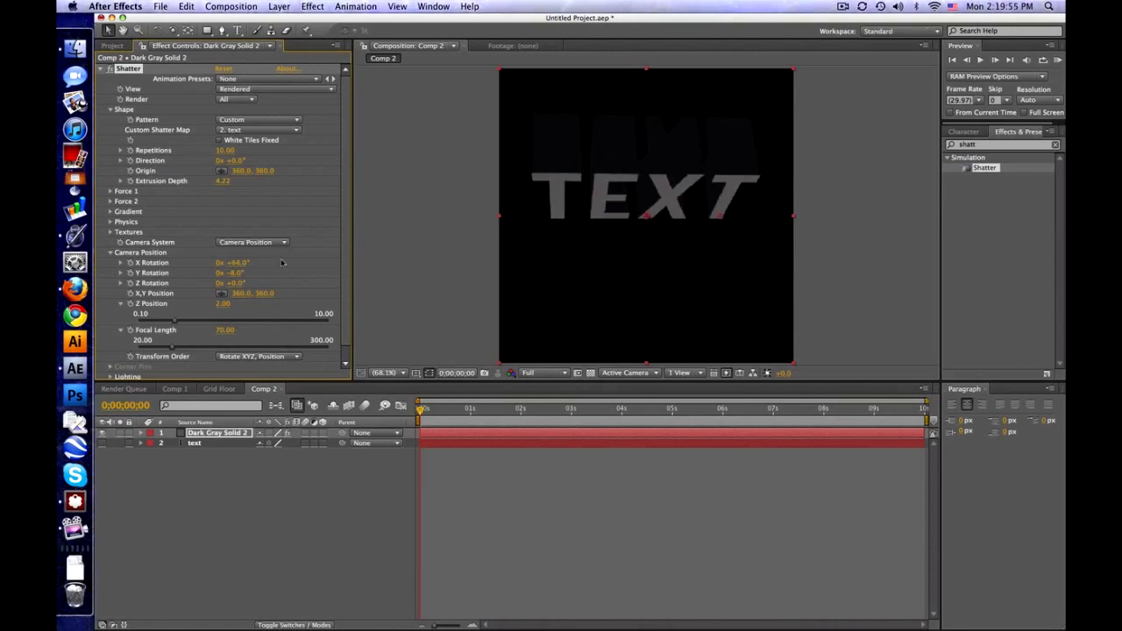